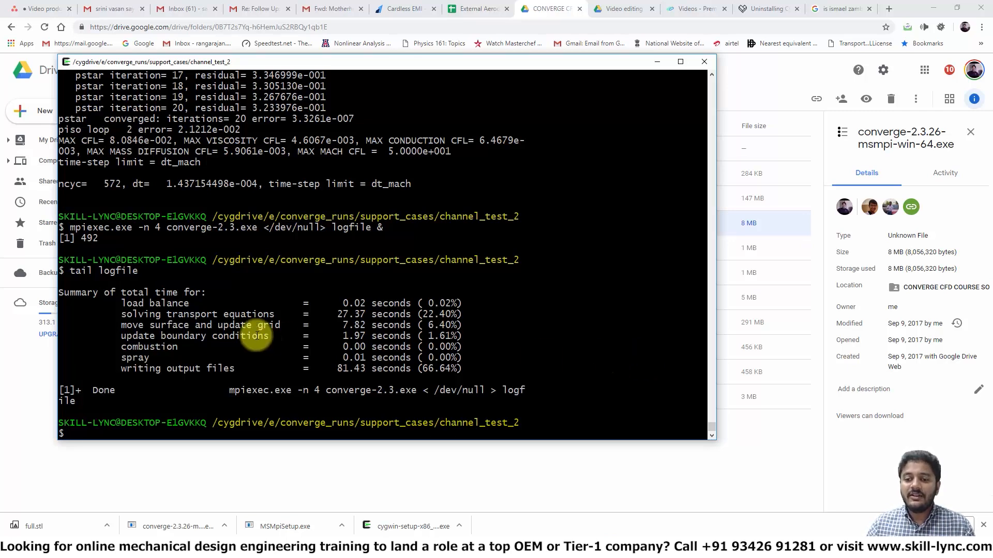
Step: Display the last 20 lines of logfile by rerunning the tail command with -20
left_click_drag(149, 275, 84, 261)
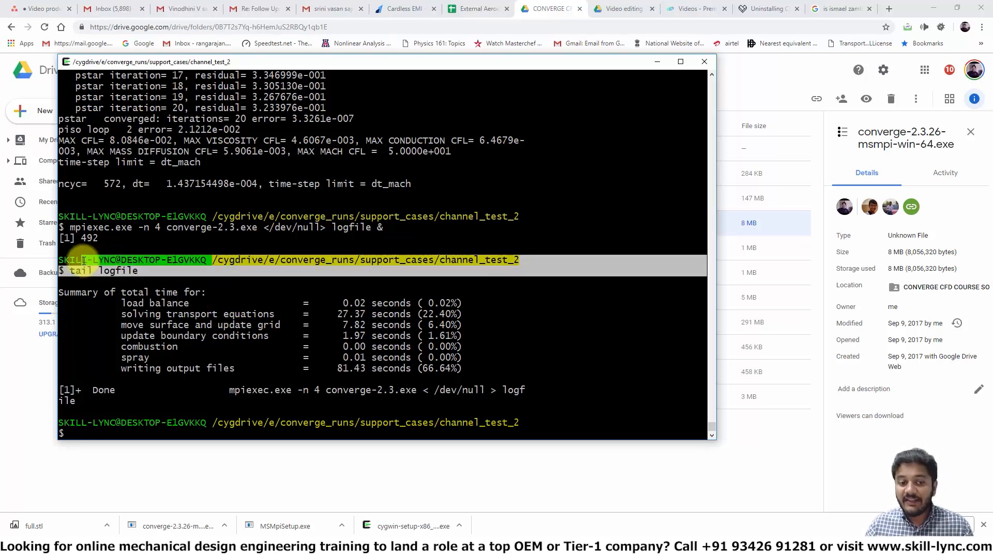
left_click(98, 272)
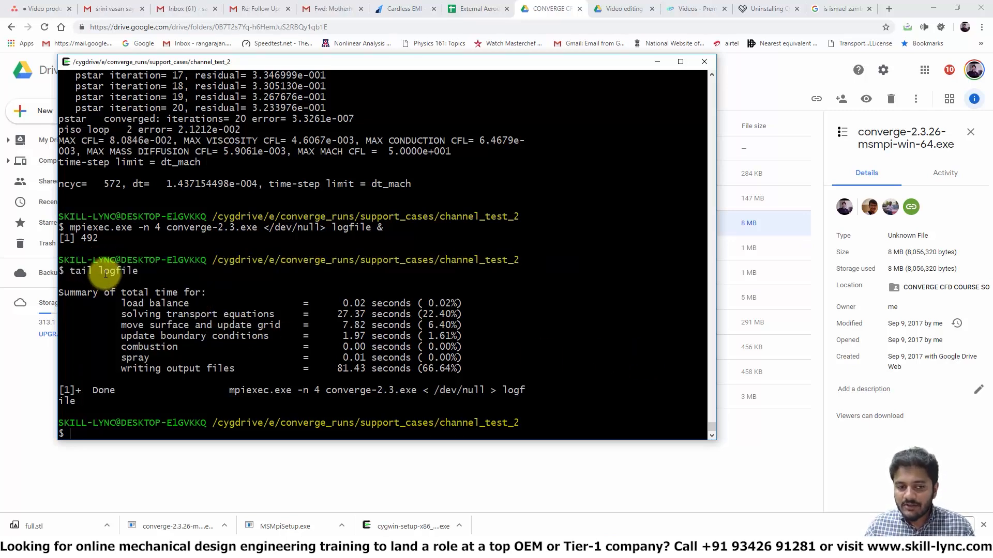
double_click(354, 228)
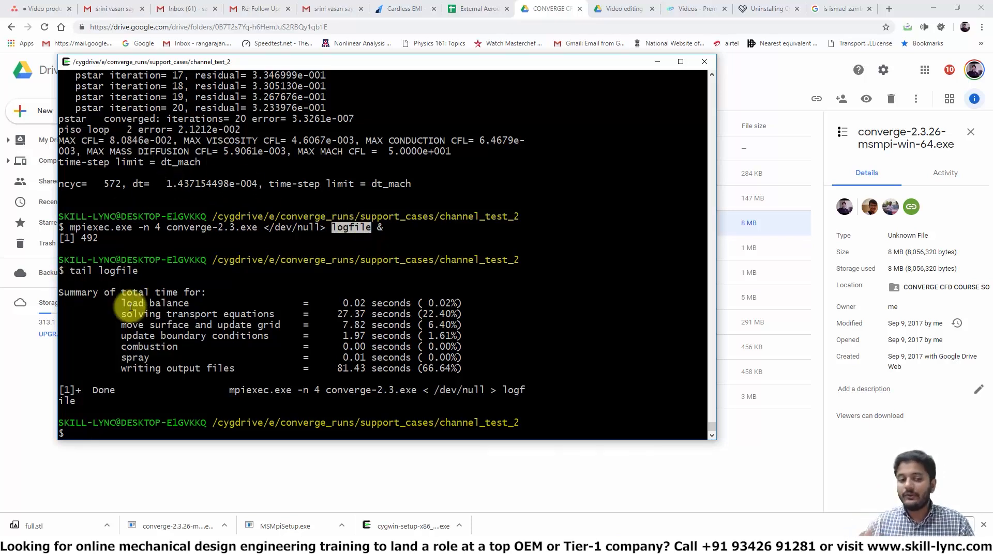
left_click(243, 310)
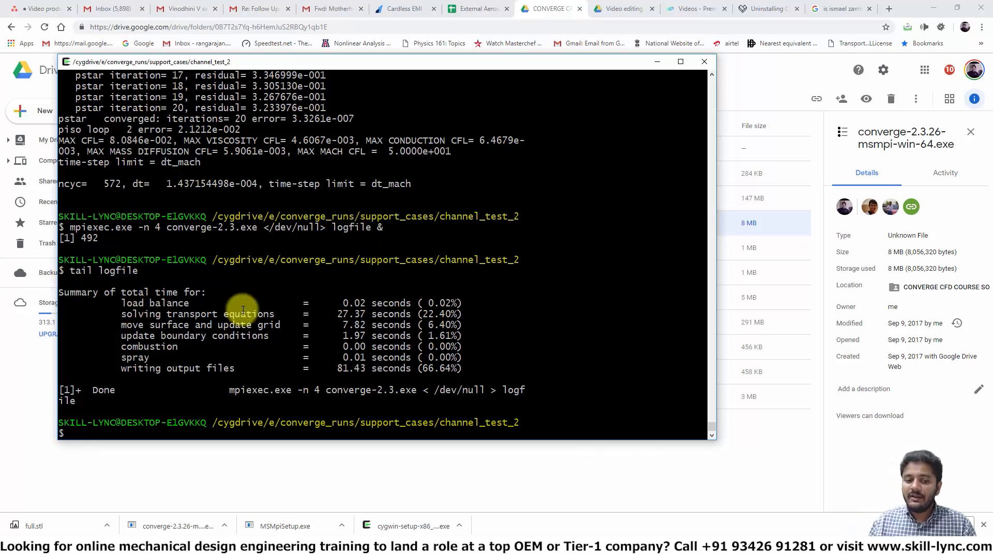
key("Up")
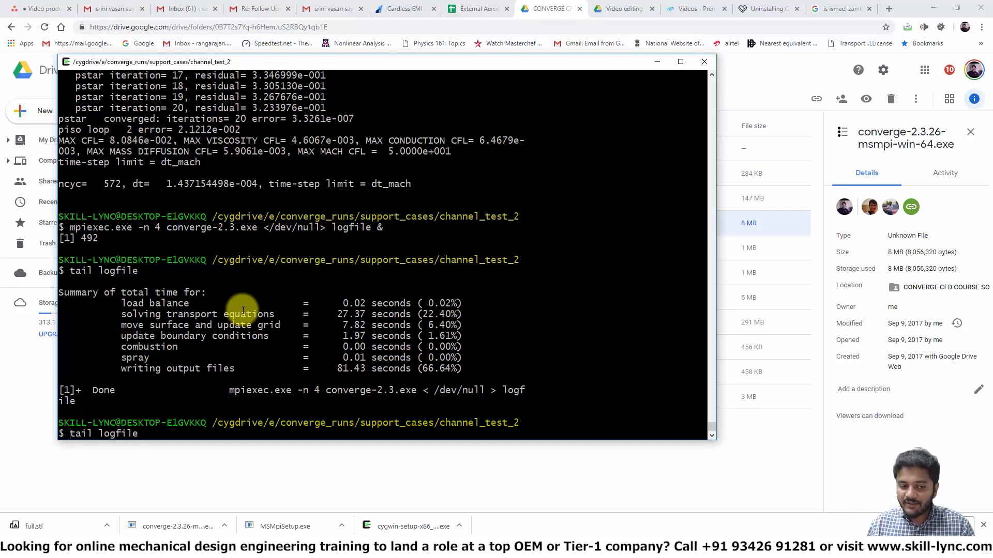
key("Left")
key("Left")
key("Left")
key("Left")
key("Left")
key("Left")
key("Left")
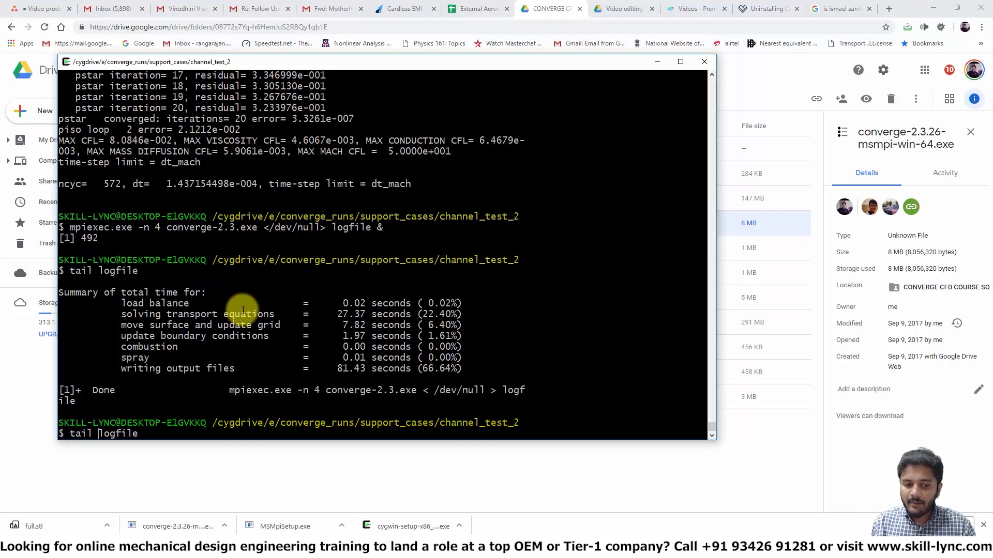
type("-20")
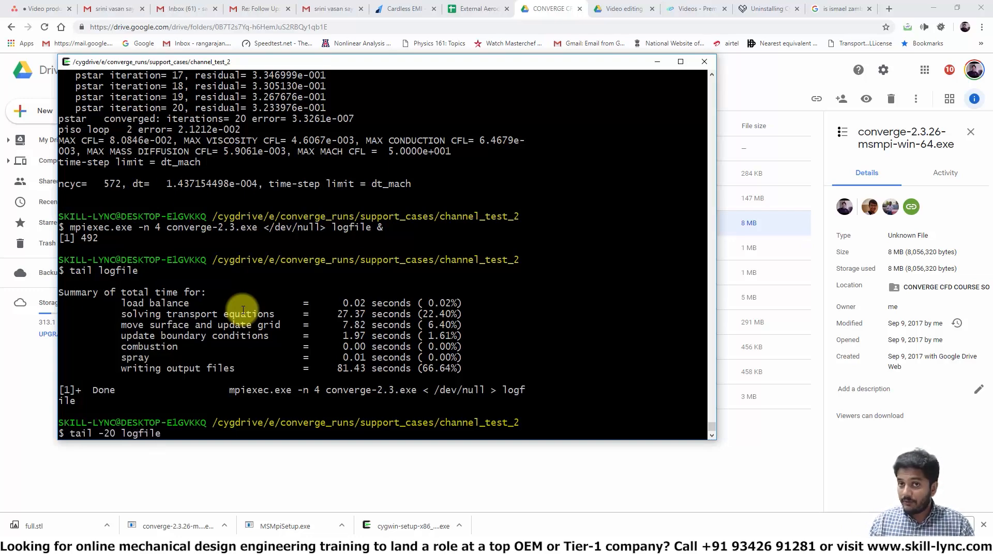
key("Return")
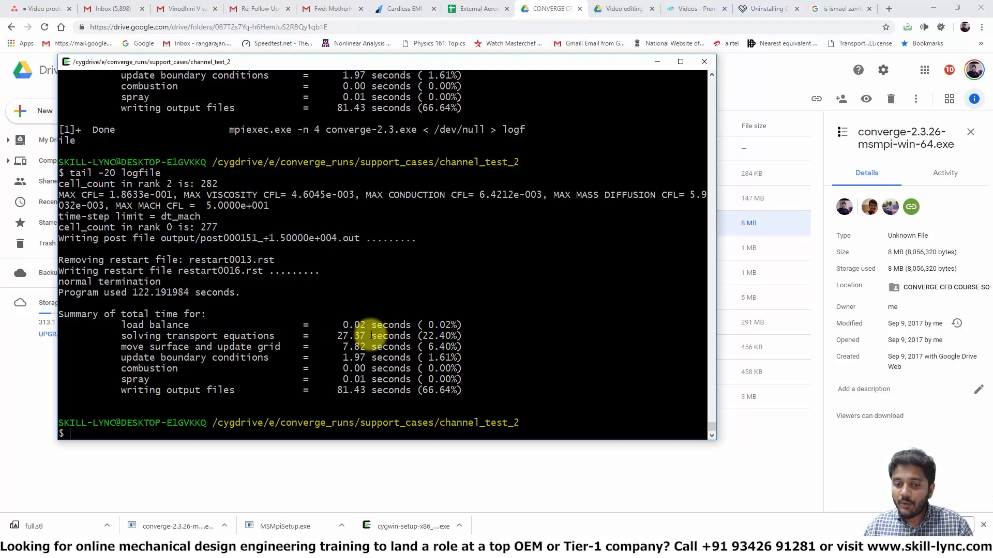
Step: List the contents of the channel_test_2 case directory with ls
double_click(349, 336)
double_click(196, 336)
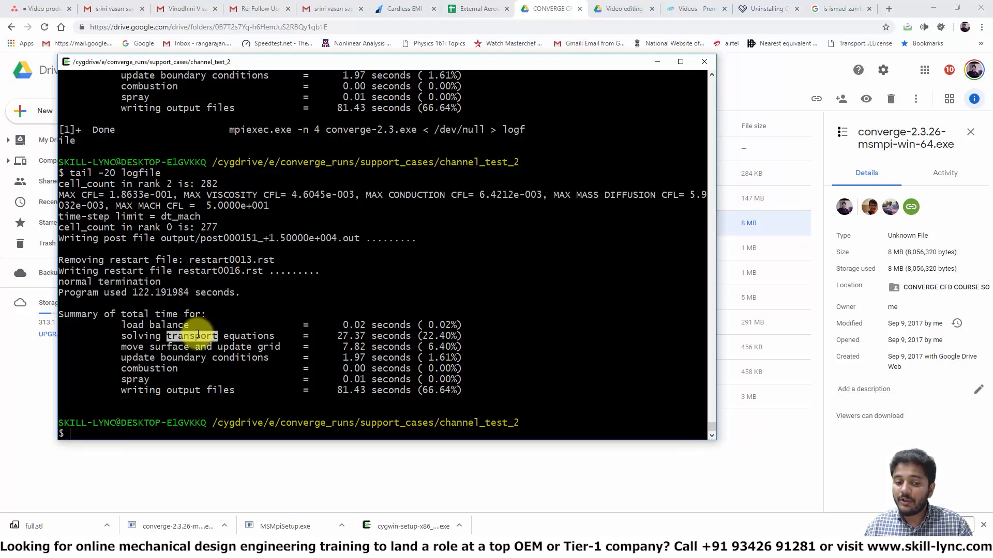
triple_click(351, 391)
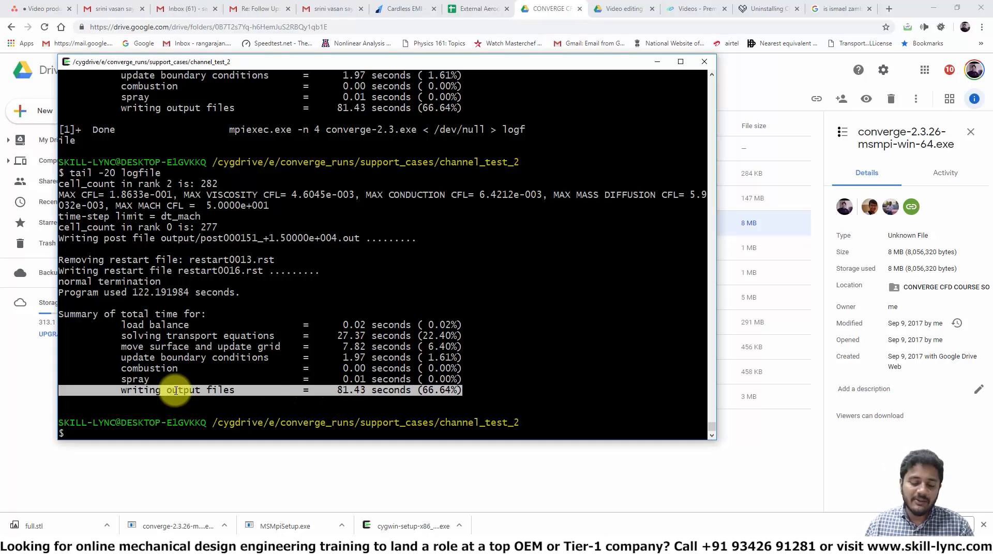
type("ls")
key("Return")
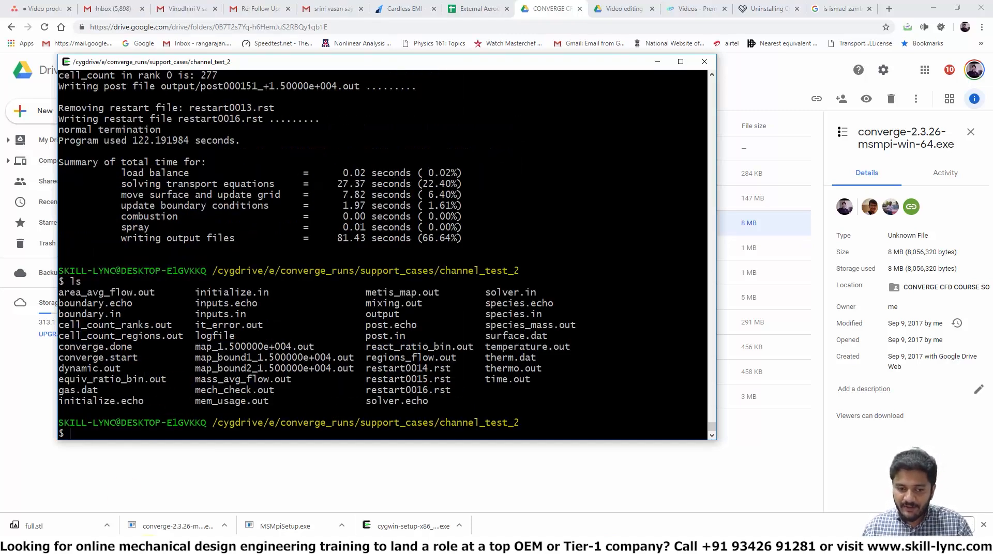
Step: Open the channel_test_2 folder in File Explorer through converge_runs and support_cases
mouse_move(148, 550)
left_click(167, 506)
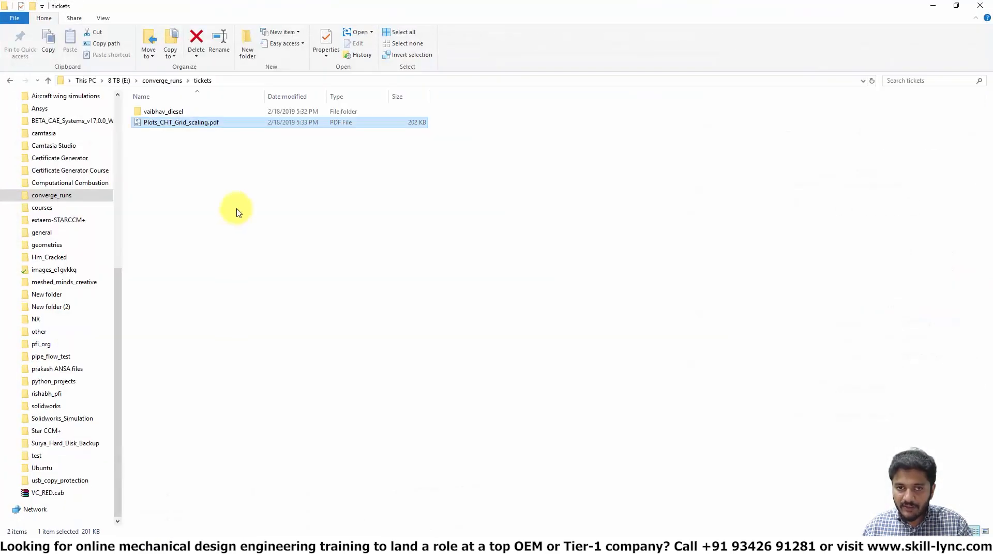
left_click(159, 83)
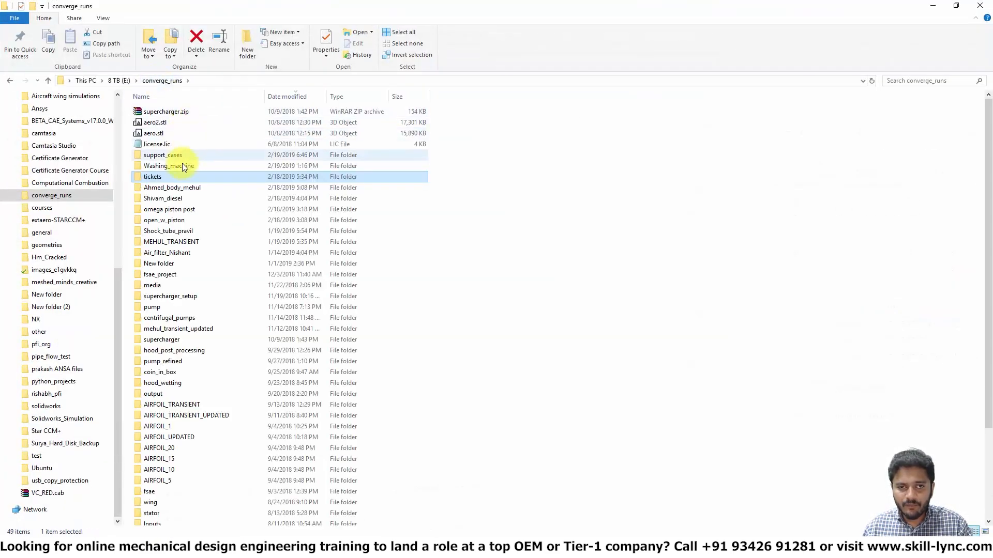
double_click(172, 158)
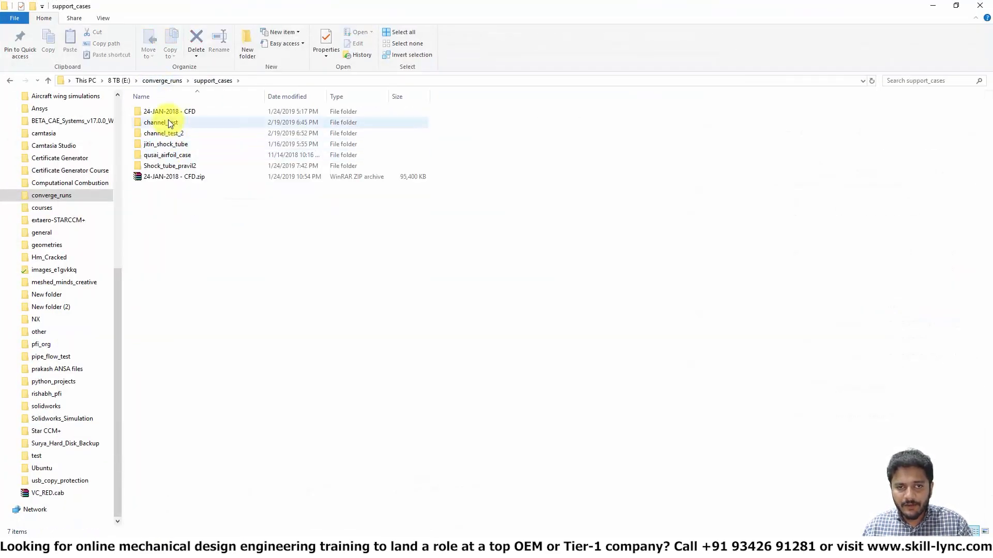
double_click(182, 132)
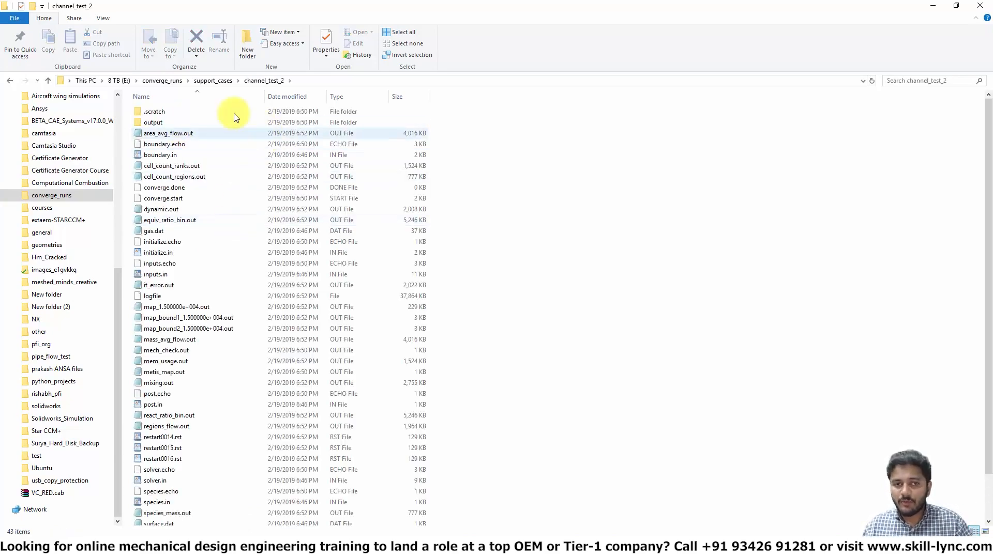
Step: Sort the case files by type and open mass_avg_flow.out in Notepad
left_click(342, 96)
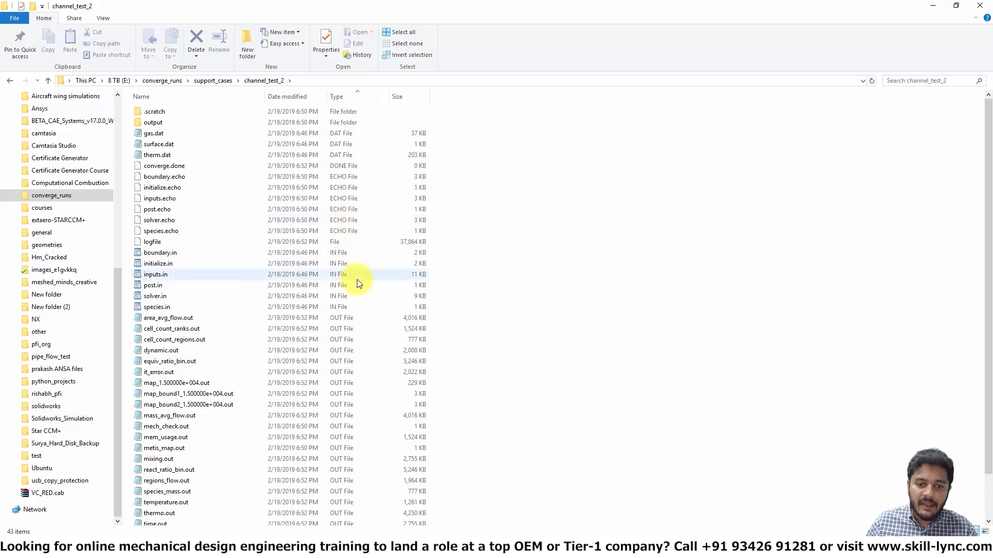
scroll(341, 319, "down", 2)
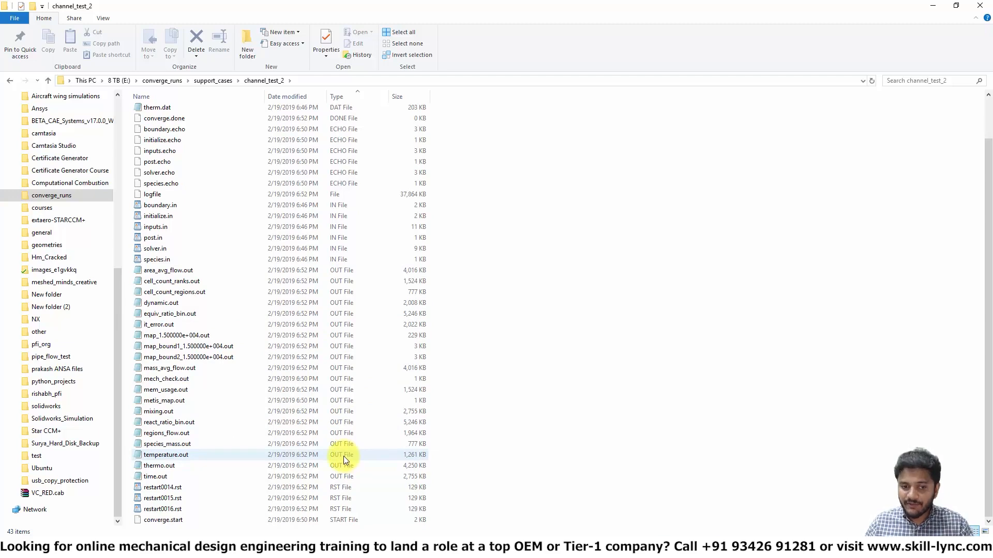
double_click(180, 368)
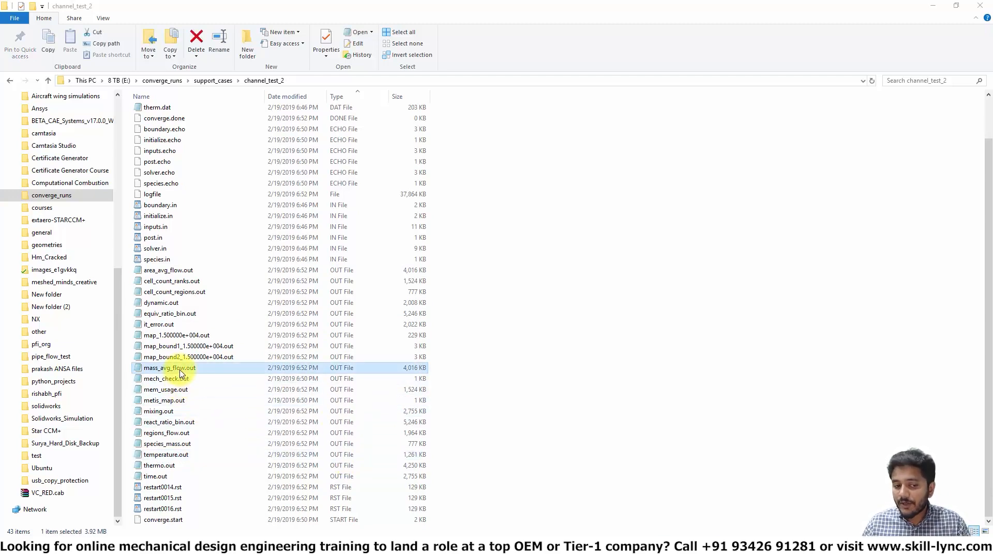
left_click(859, 75)
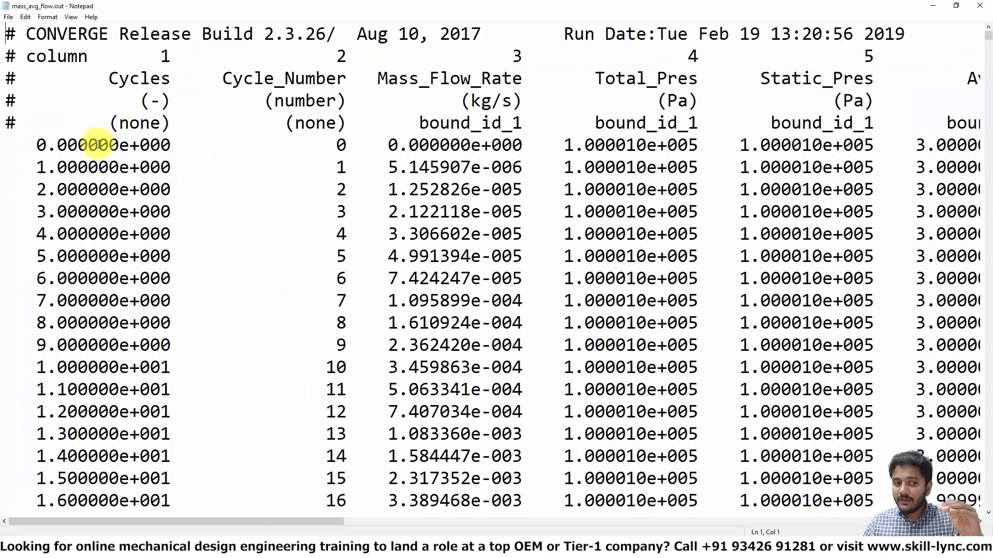
Step: Examine the column headers and values of mass_avg_flow.out across both boundaries, then close Notepad
left_click_drag(129, 145, 36, 146)
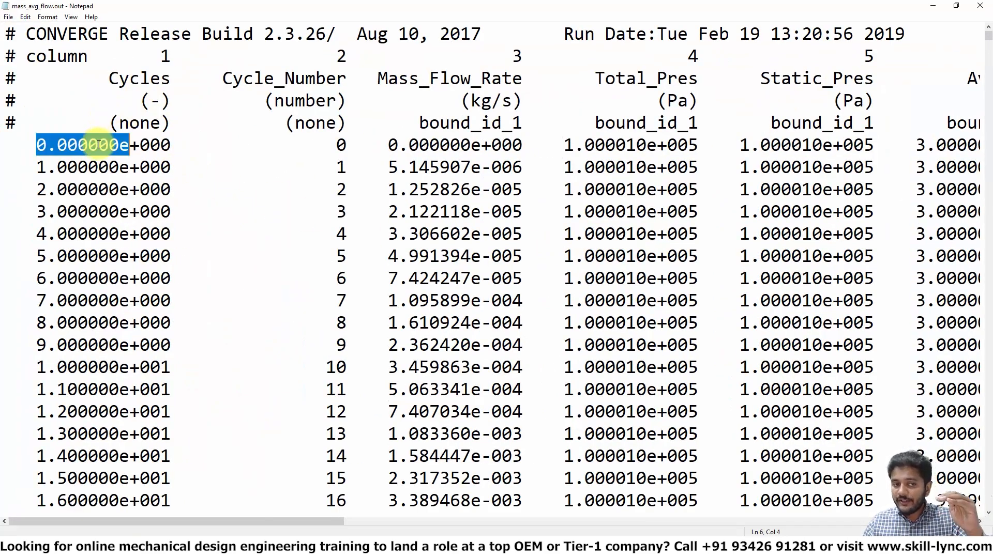
double_click(448, 145)
left_click_drag(483, 123, 524, 122)
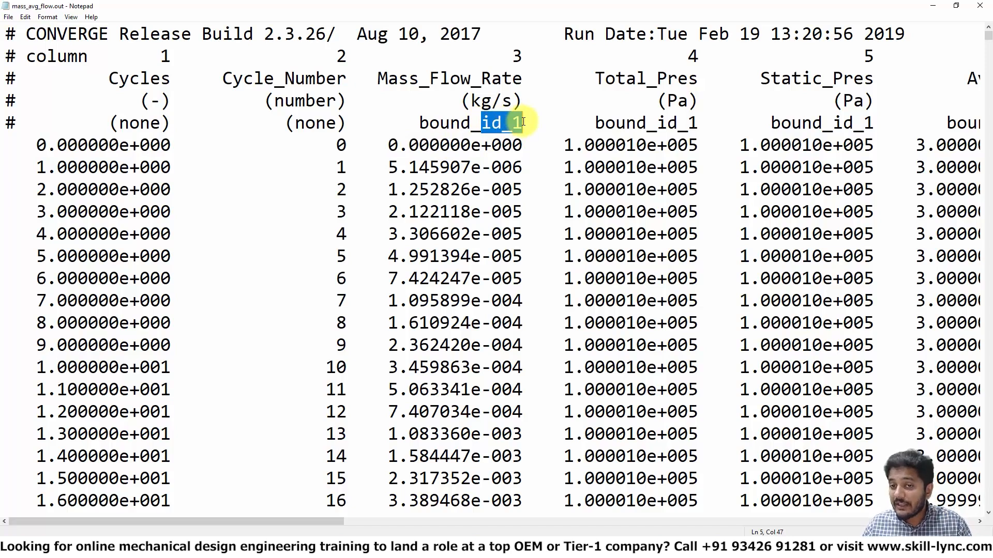
left_click(646, 124)
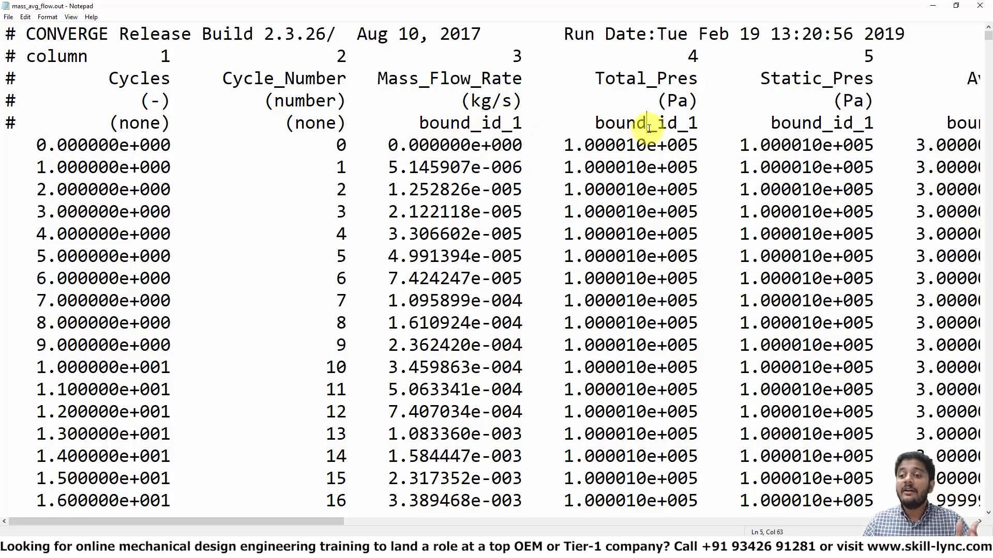
left_click(885, 145)
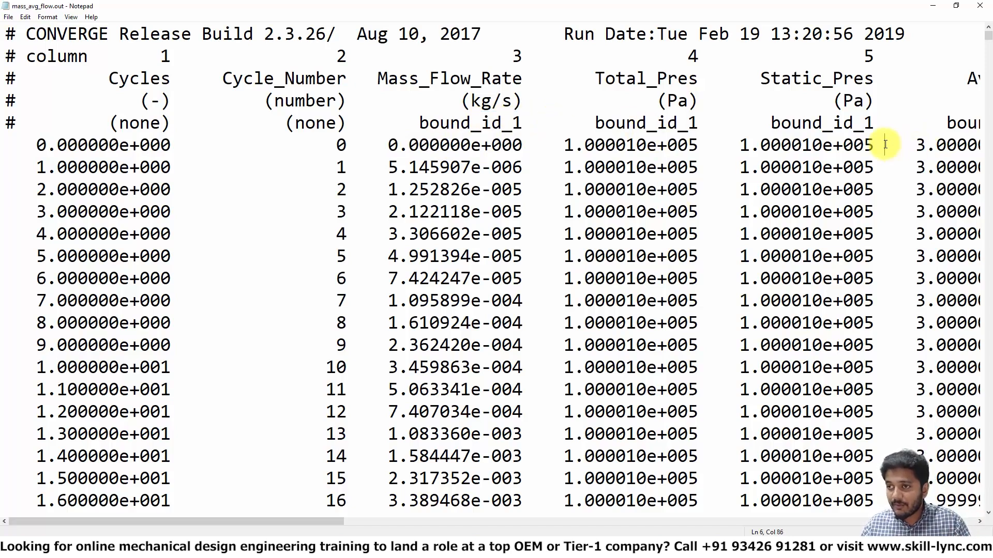
key("Right")
key("Right")
key("Right")
key("Right")
key("Right")
key("Right")
key("Right")
key("Right")
key("Right")
key("Right")
key("Right")
key("Right")
key("Right")
key("Right")
key("Right")
key("Right")
key("Right")
key("Right")
key("Right")
key("Right")
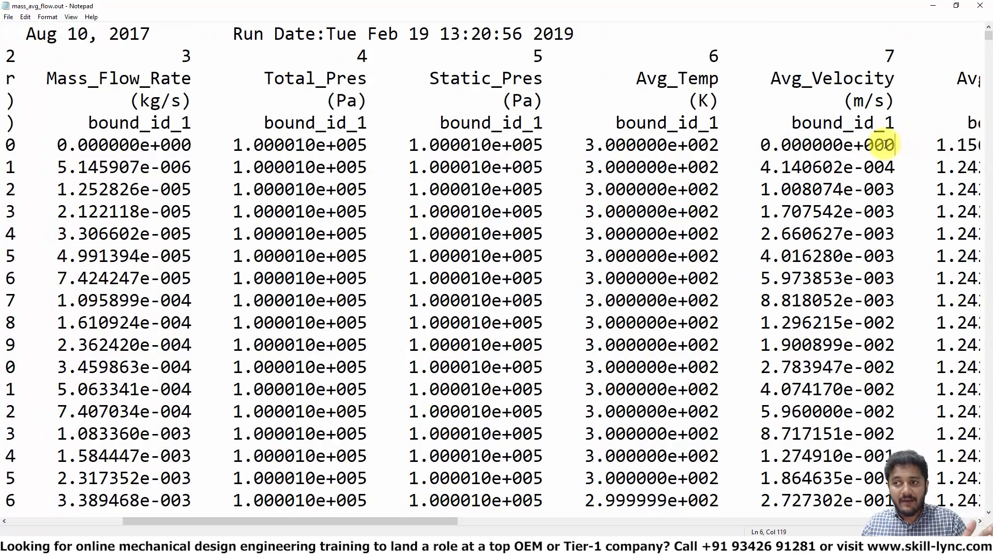
key("Right")
key("Right")
key("Right")
key("Right")
key("Right")
key("Right")
key("Right")
key("Right")
key("Right")
key("Right")
key("Right")
key("Right")
key("Right")
key("Right")
key("Right")
key("Right")
key("Right")
key("Right")
key("Right")
key("Right")
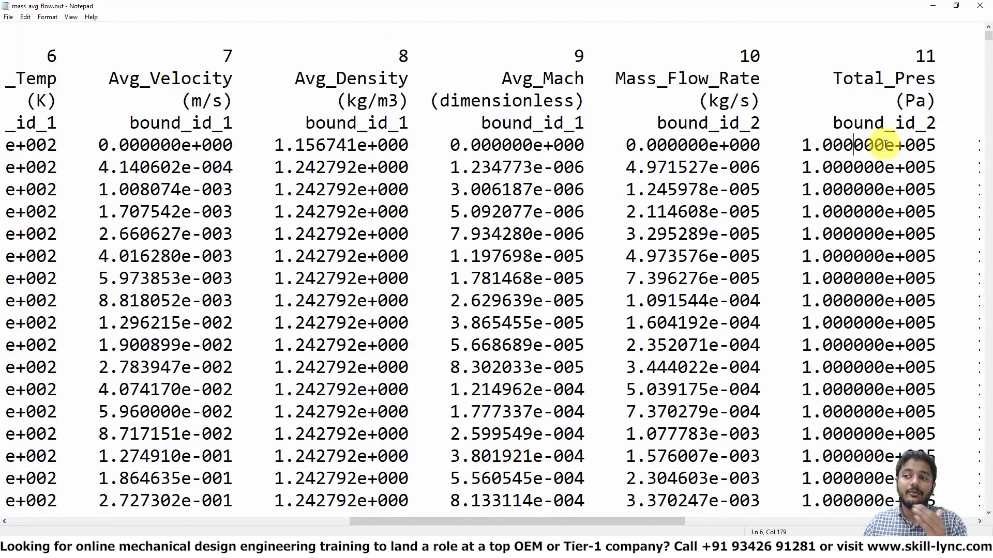
key("Right")
key("Right")
key("Right")
key("Right")
key("Right")
key("Right")
key("Right")
key("Right")
key("Right")
key("Right")
key("Right")
key("Right")
key("Right")
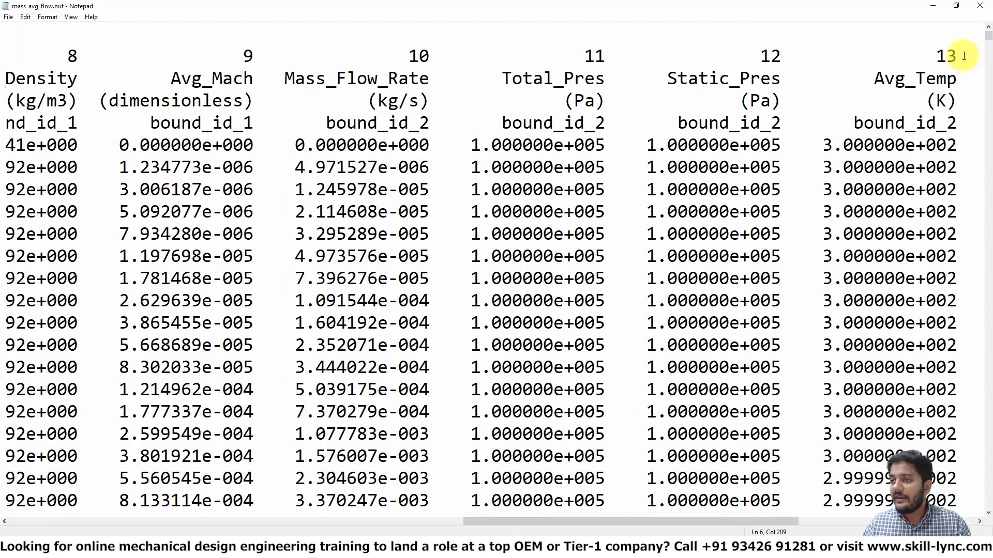
left_click(982, 8)
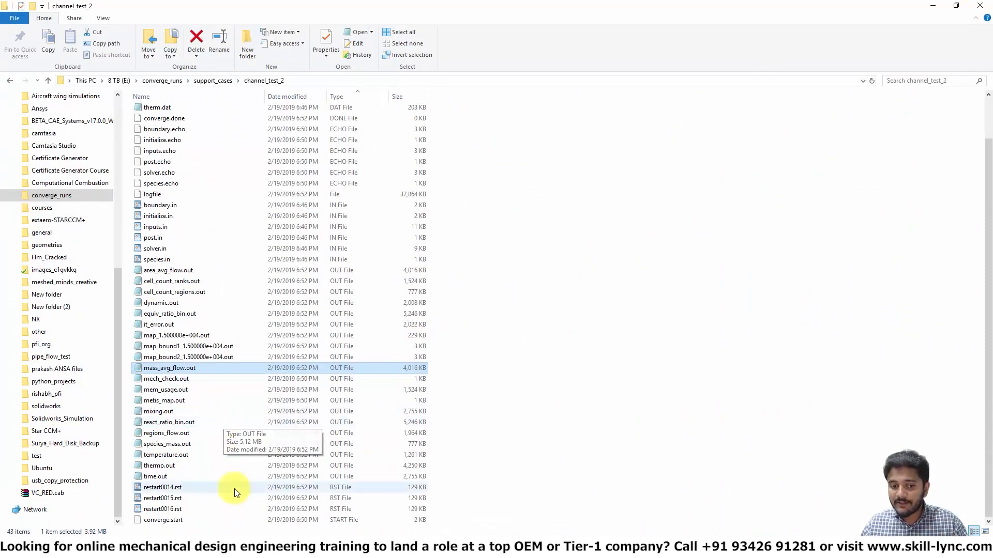
Step: Open restart0014.rst in WordPad, examine its header line, and close it
left_click(163, 489)
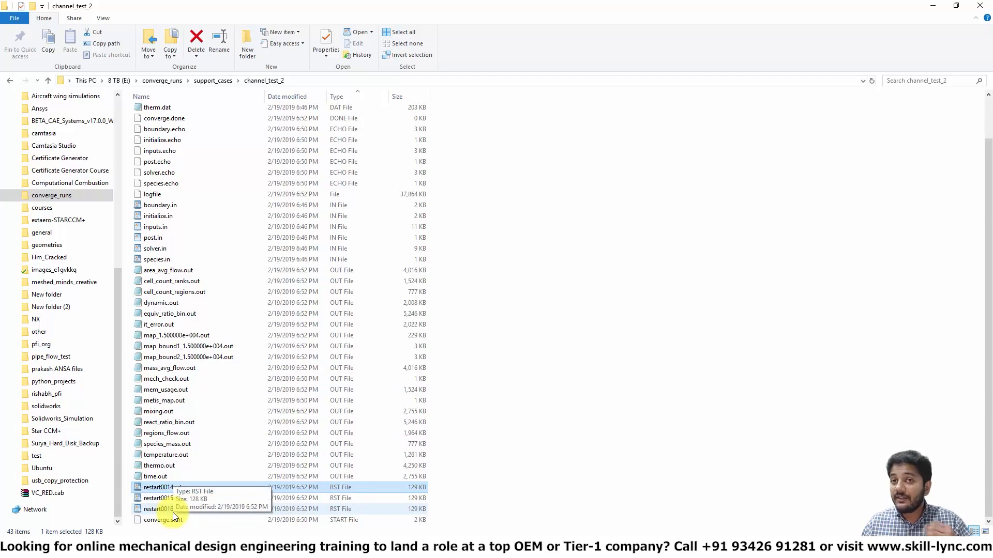
double_click(158, 488)
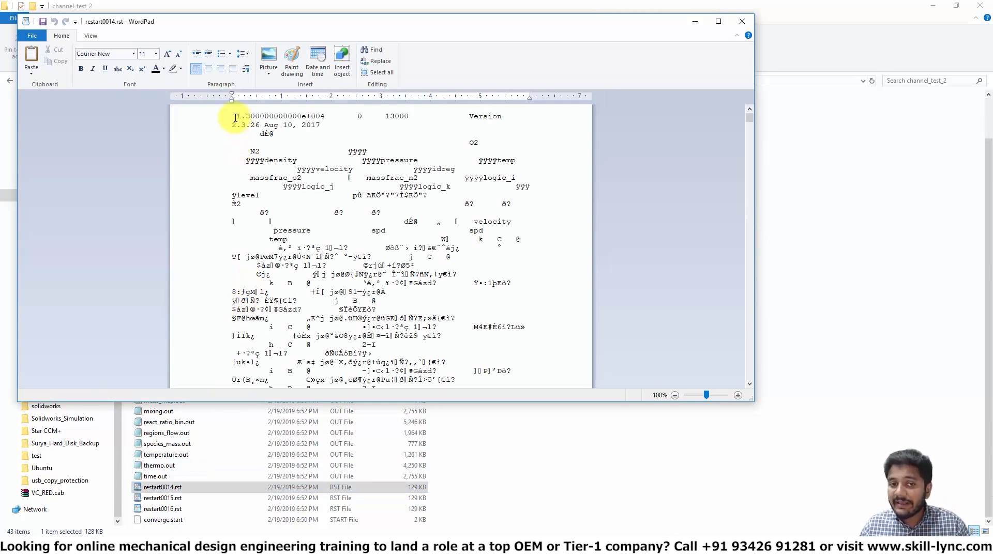
left_click_drag(233, 115, 253, 124)
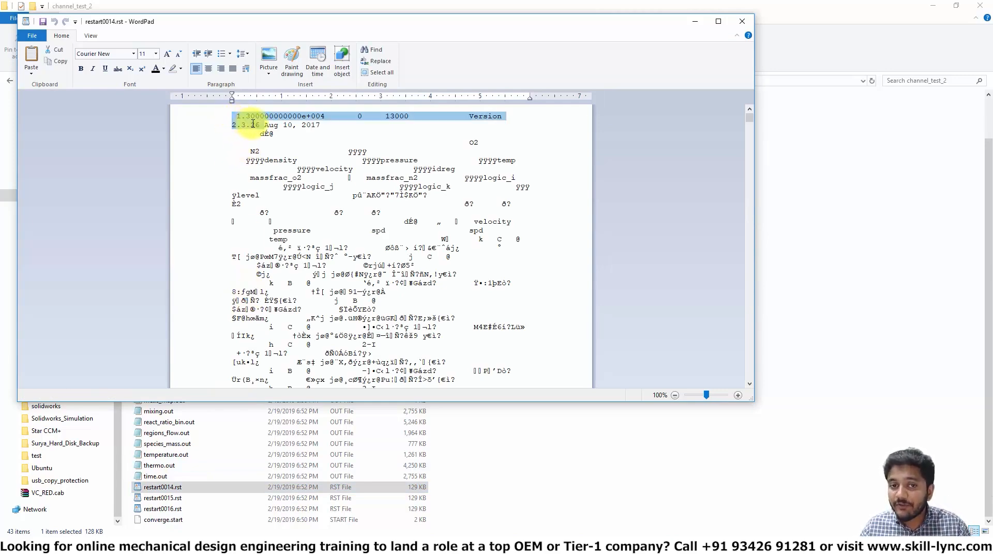
left_click(718, 21)
left_click(348, 99)
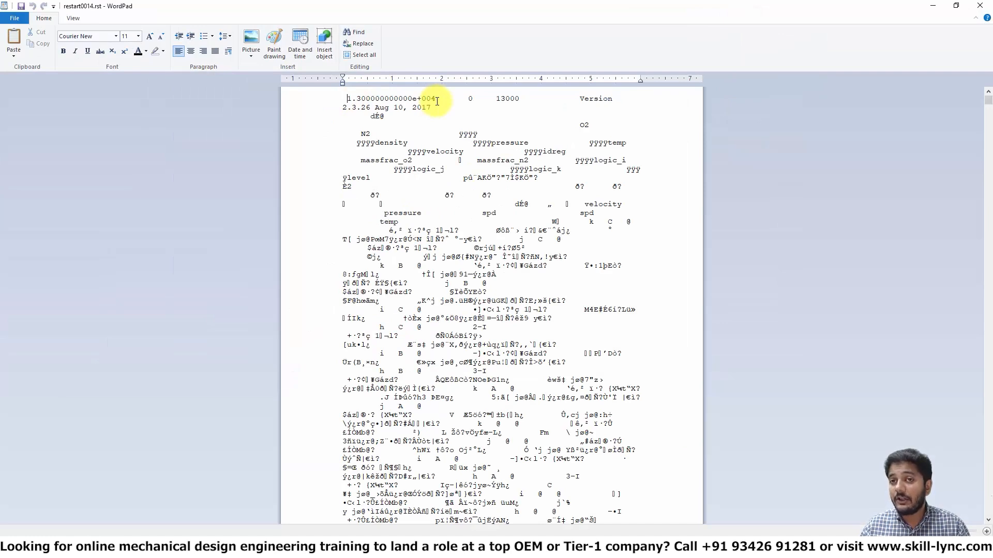
left_click_drag(448, 99, 347, 97)
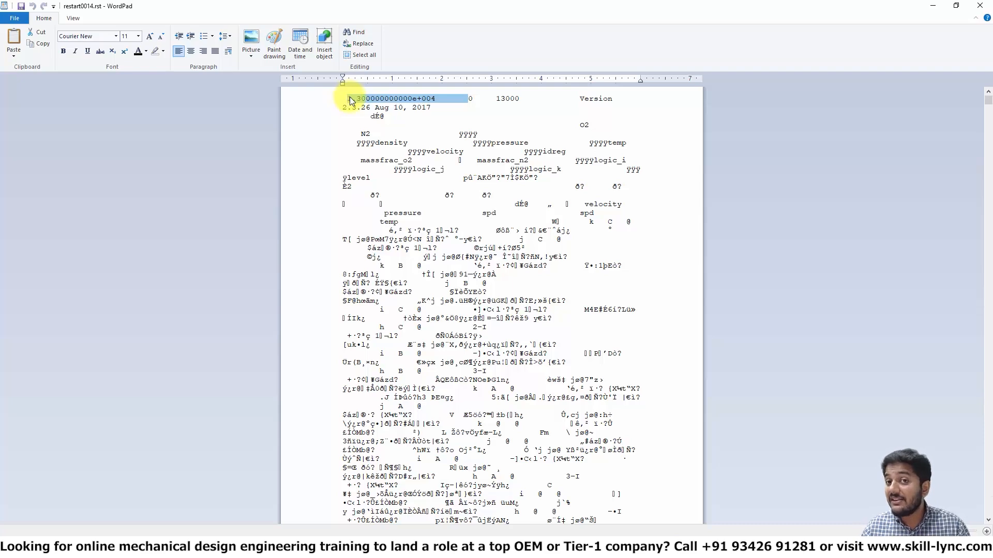
left_click(980, 5)
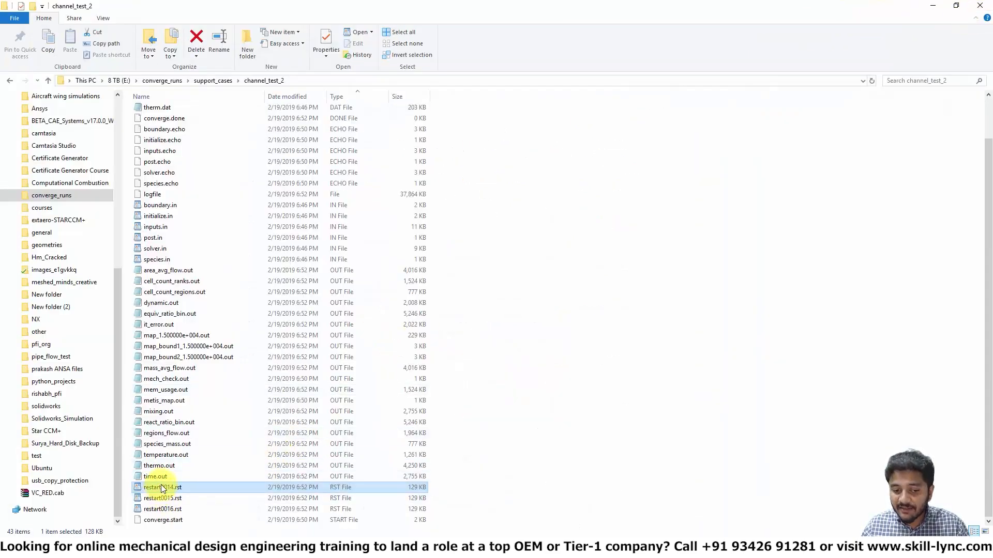
Step: Open restart0016.rst in WordPad to examine its header line, then close it
double_click(160, 510)
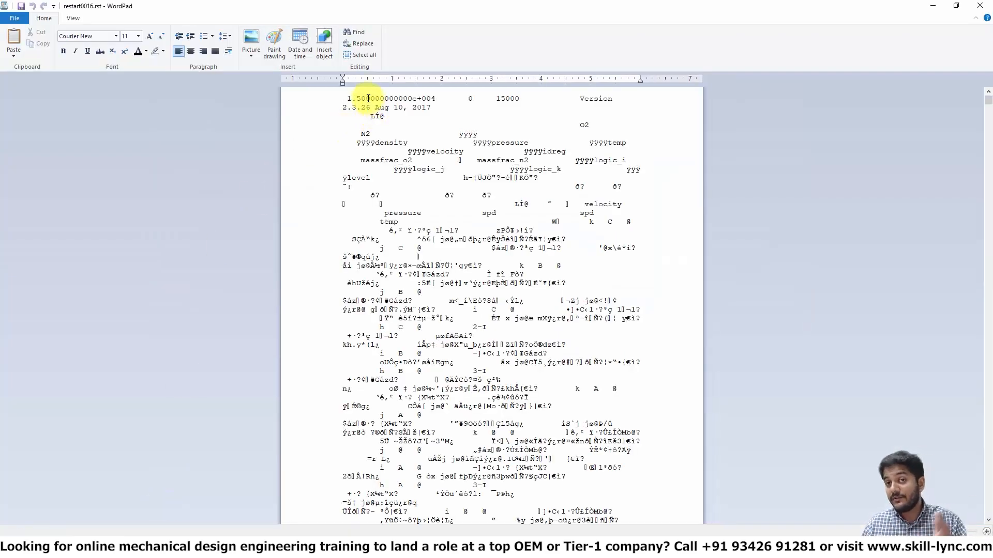
left_click(933, 5)
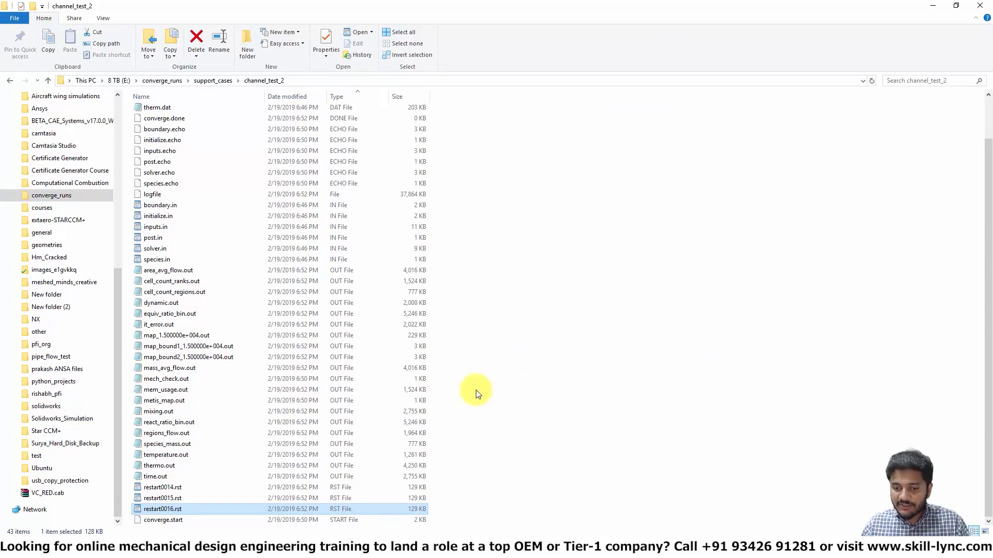
Step: Open the output folder and view post000001_+0.00000e+000.out in Notepad, then close it
scroll(233, 416, "up", 2)
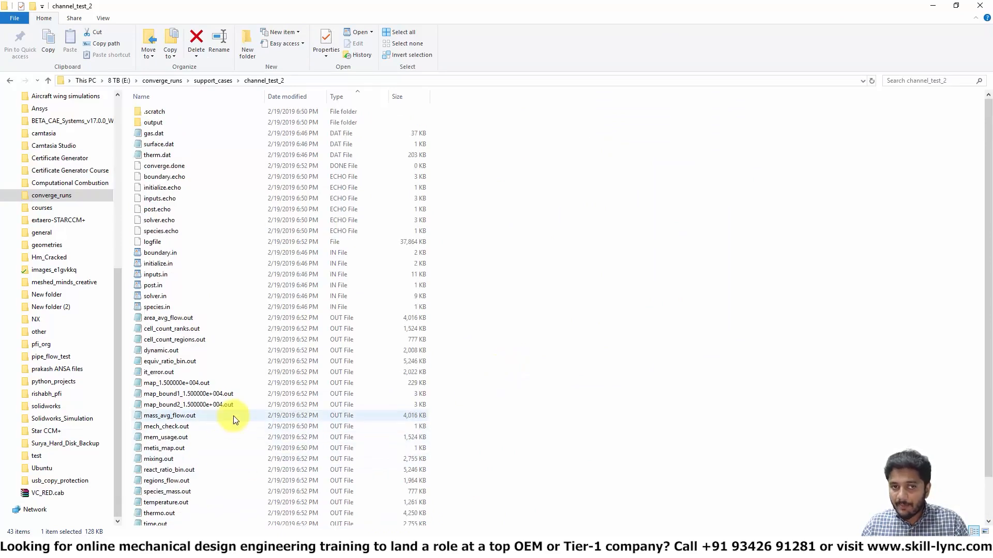
double_click(159, 122)
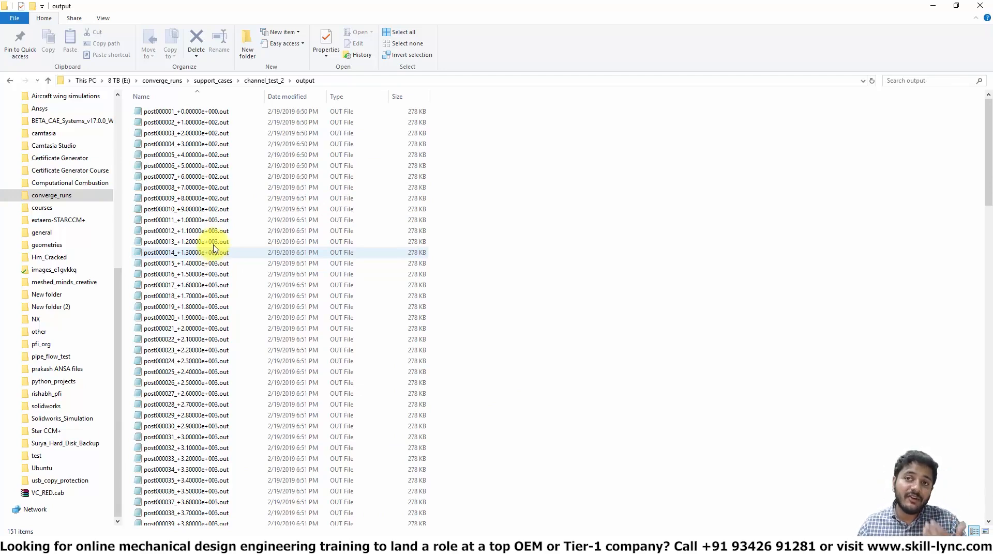
double_click(205, 112)
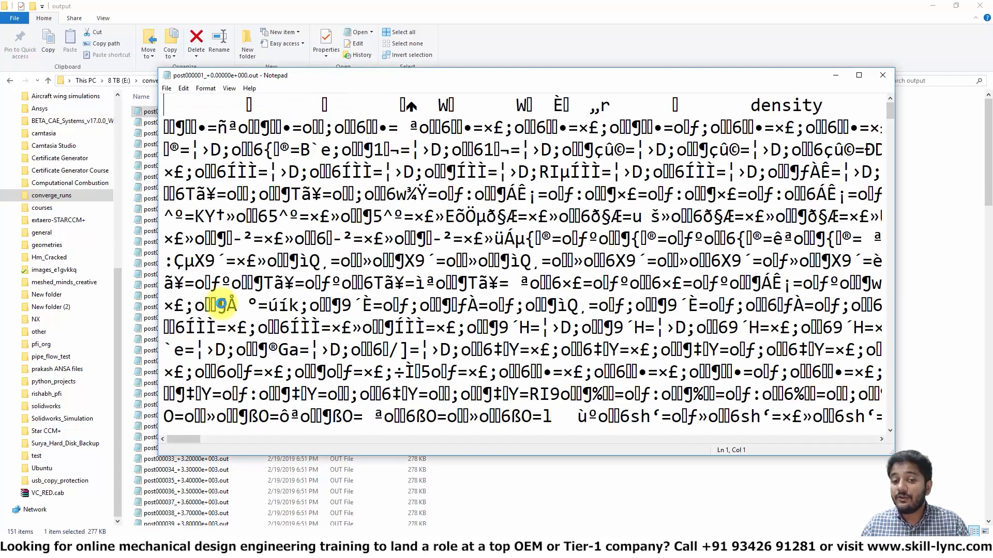
scroll(222, 297, "down", 15)
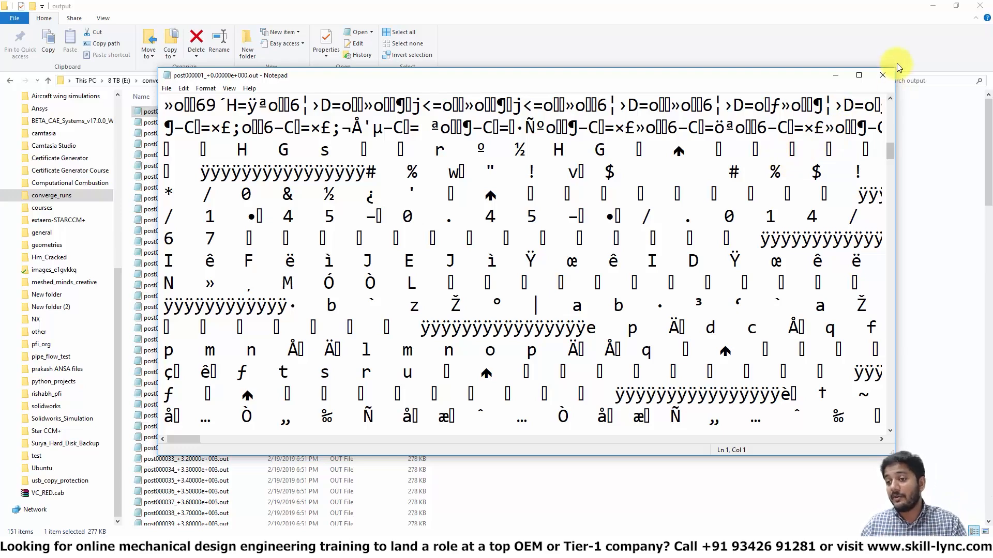
left_click(890, 79)
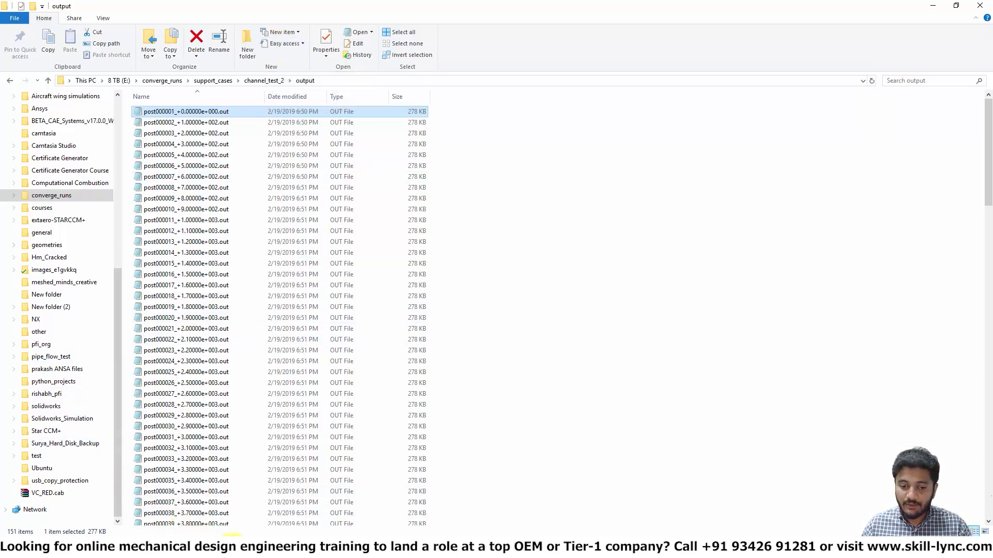
Step: Download post_convert.exe from the CONVERGE CFD COURSE SOFTWARES folder in Google Drive
left_click(233, 548)
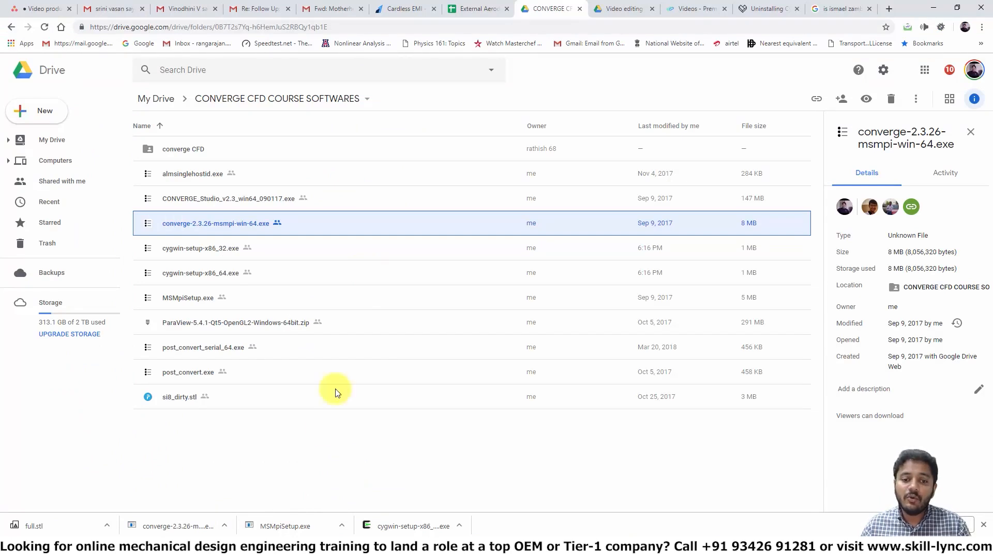
left_click(186, 375)
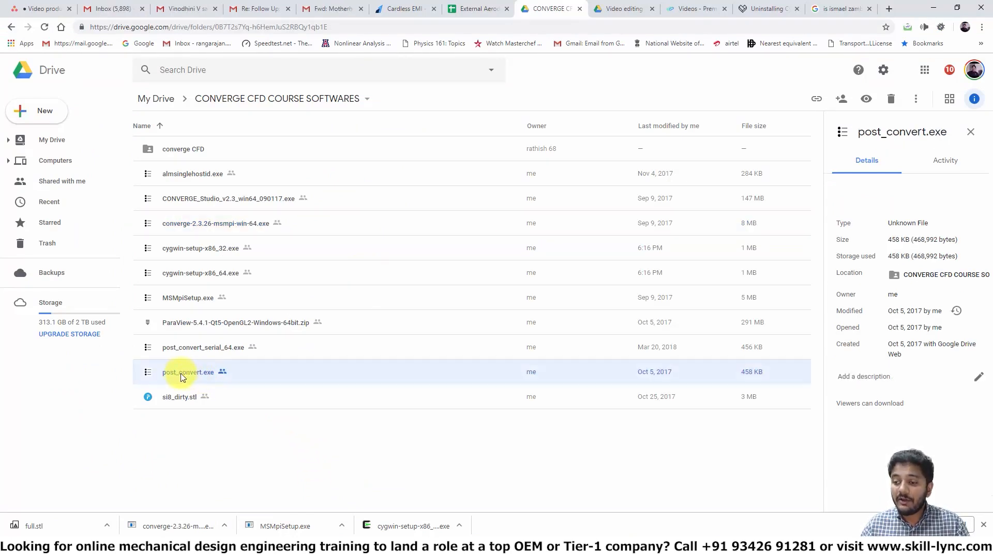
right_click(181, 373)
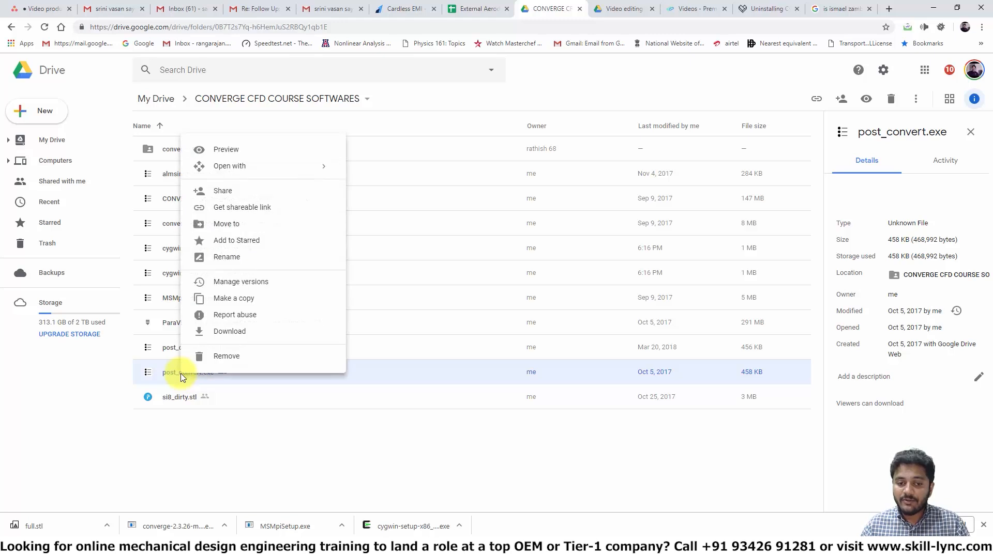
left_click(216, 341)
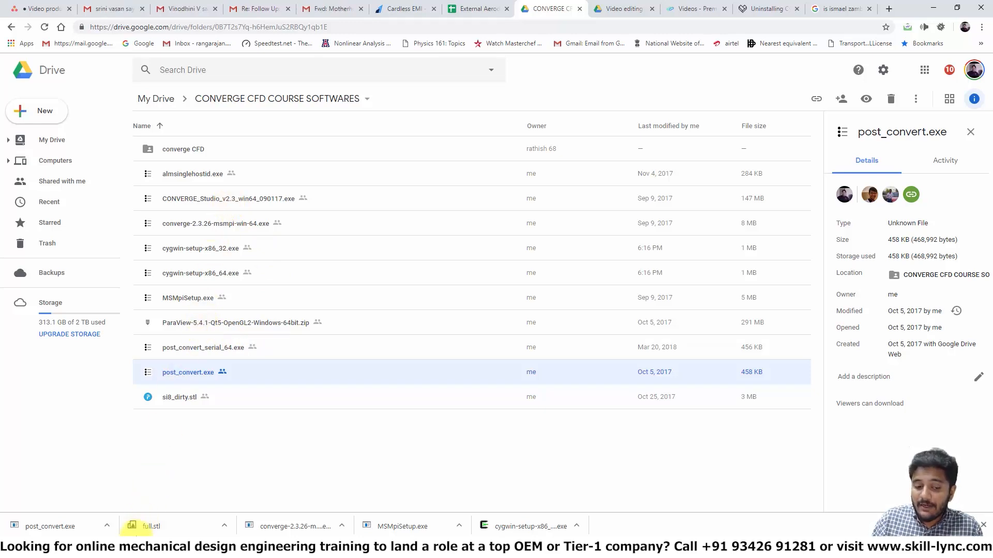
Step: Launch paraview.exe from the downloaded ParaView-5.4.1-Qt5-OpenGL2-Windows-64bit bin folder, dismiss the startup screen, and close ParaView
mouse_move(176, 549)
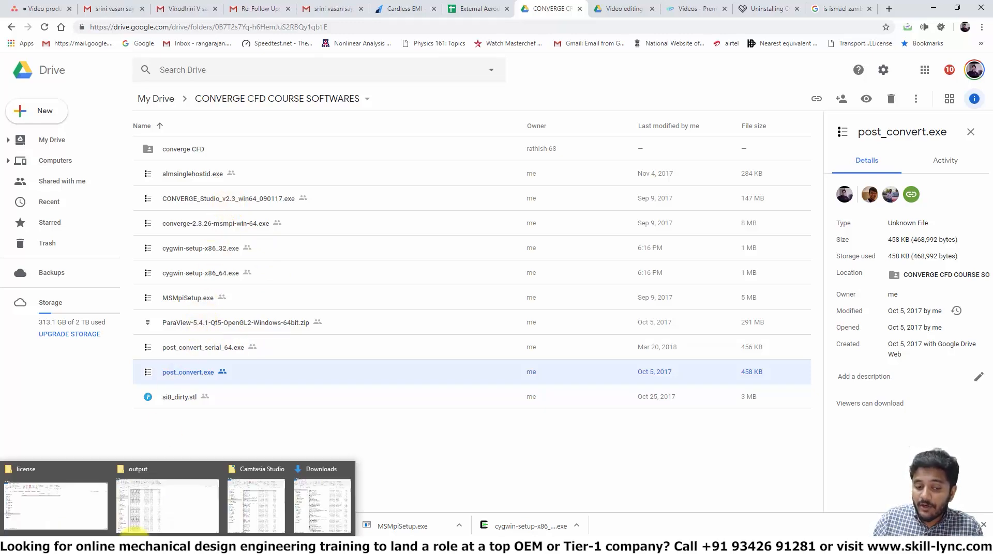
left_click(312, 505)
left_click(218, 157)
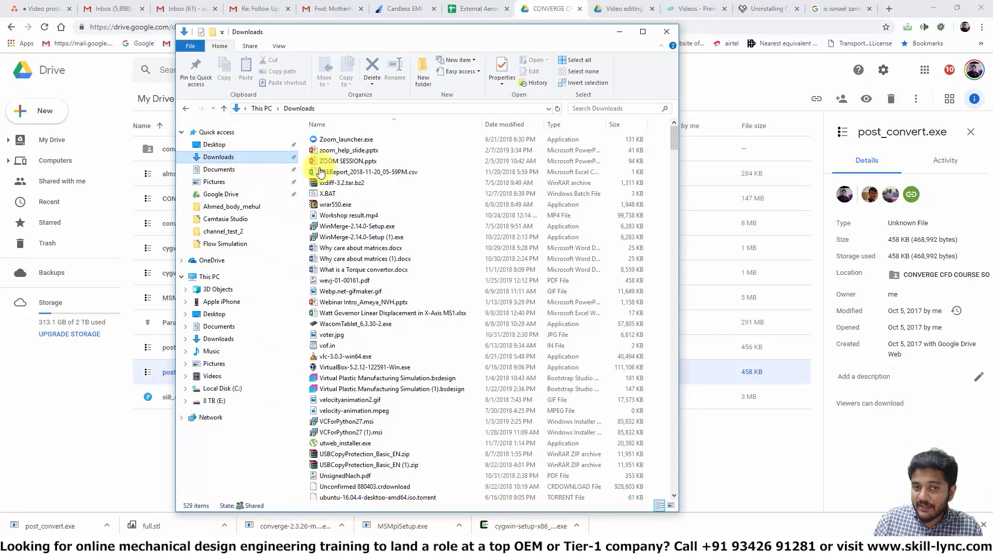
left_click(336, 137)
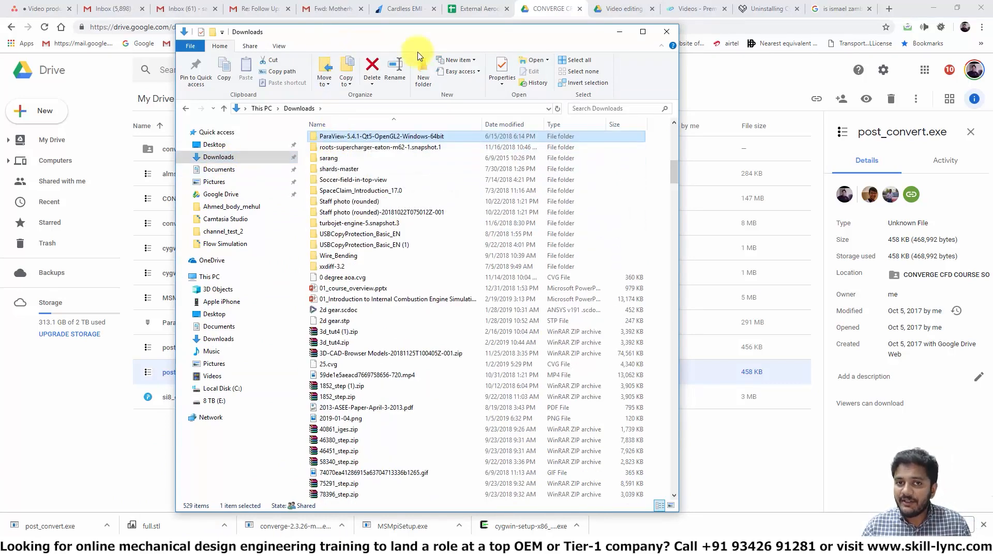
left_click_drag(509, 32, 539, 57)
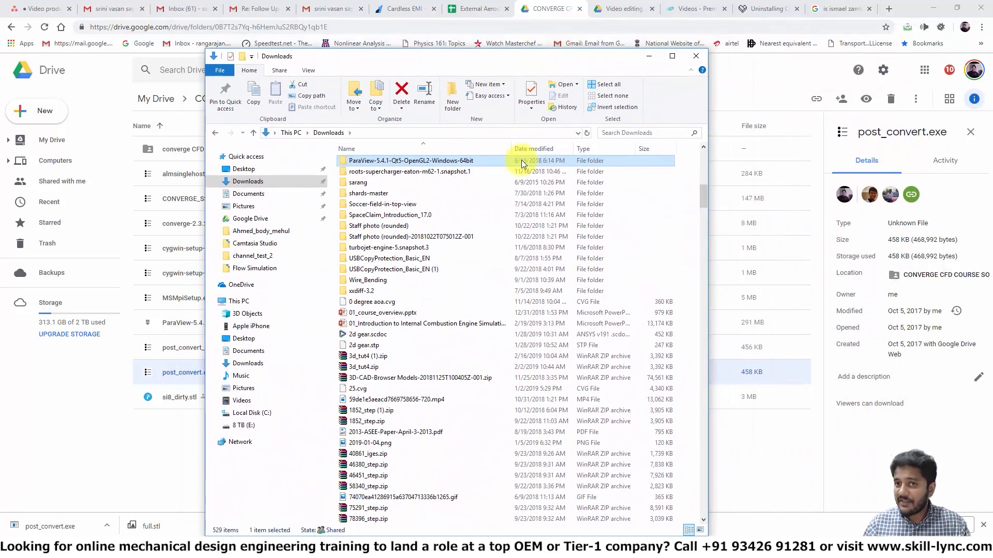
double_click(455, 161)
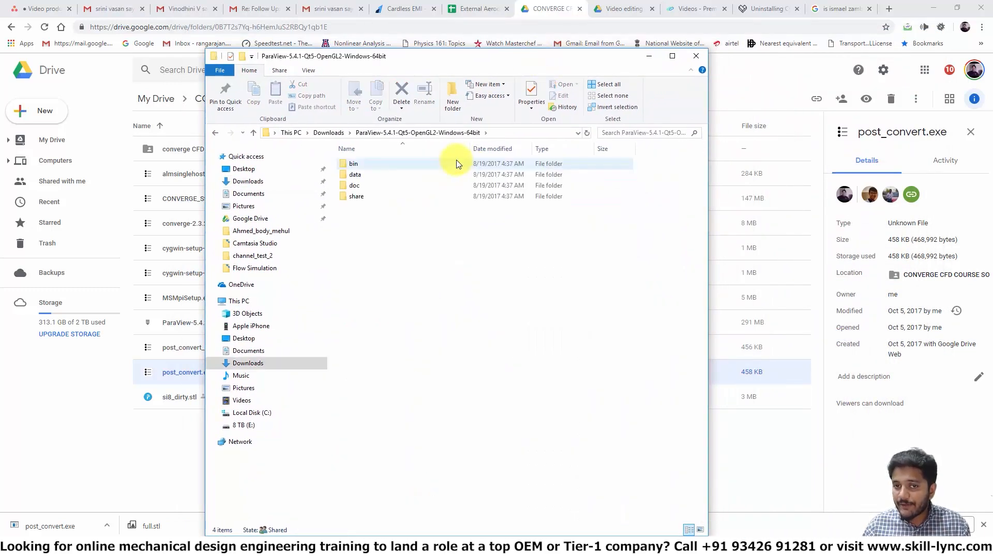
double_click(356, 163)
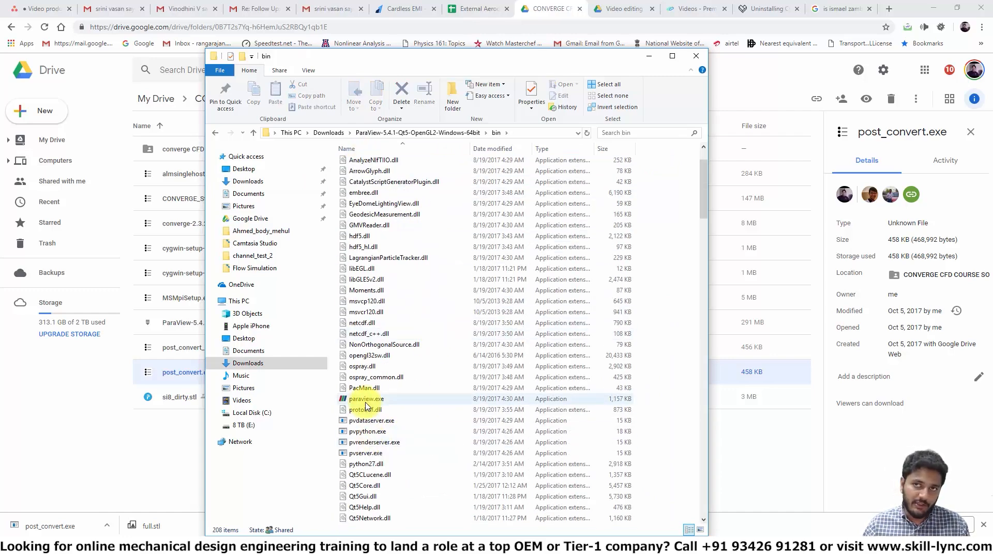
double_click(365, 400)
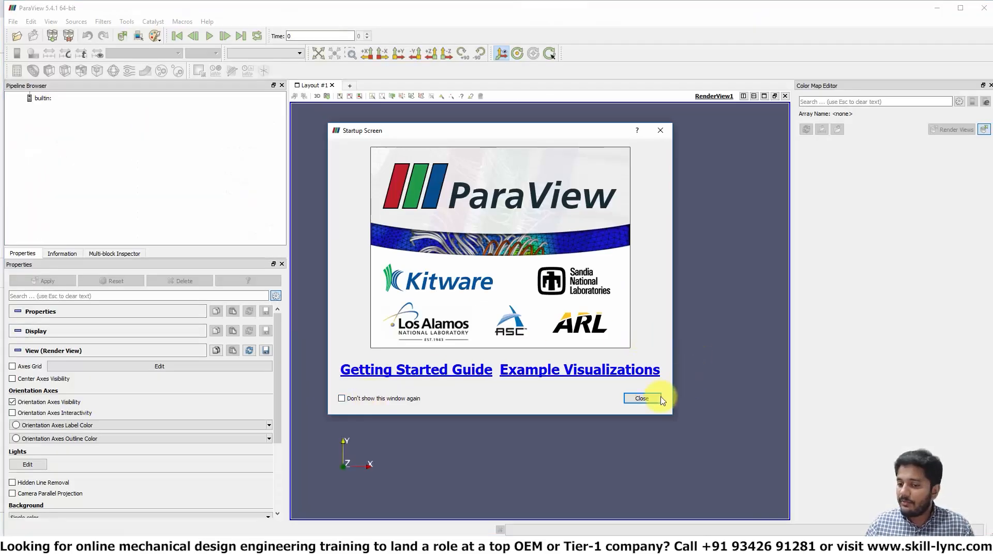
left_click(652, 396)
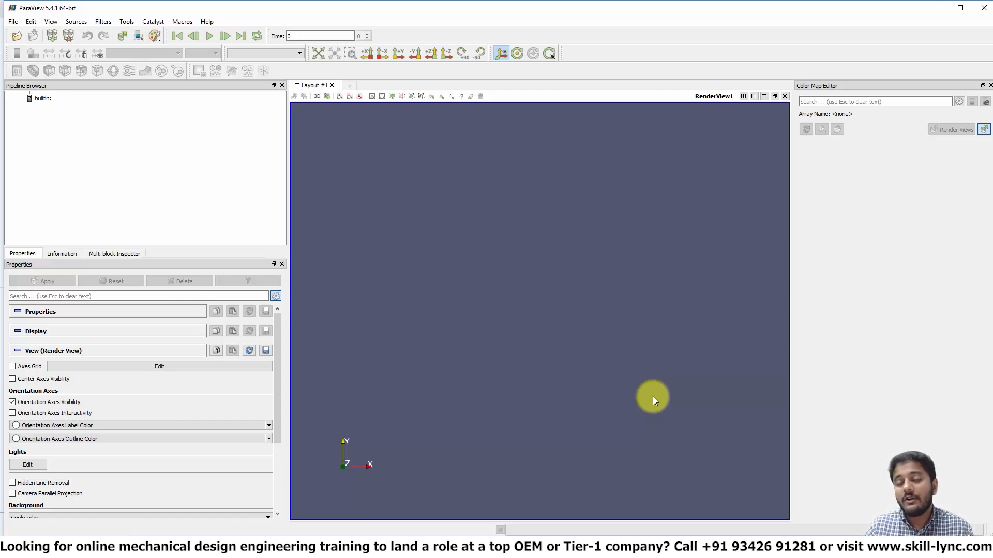
left_click(983, 9)
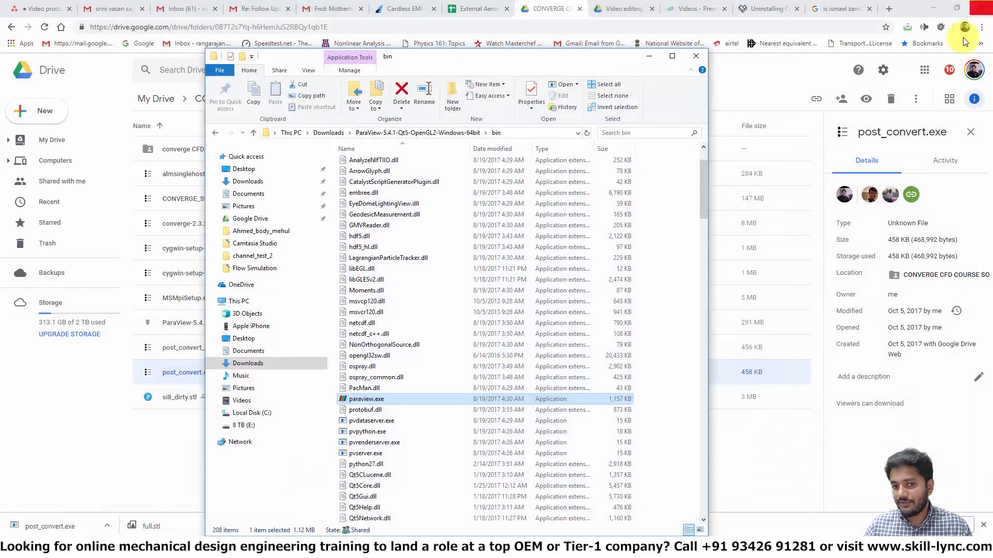
Step: Copy the downloaded post_convert.exe into the C:\Program Files\CONVERGE folder
left_click(36, 471)
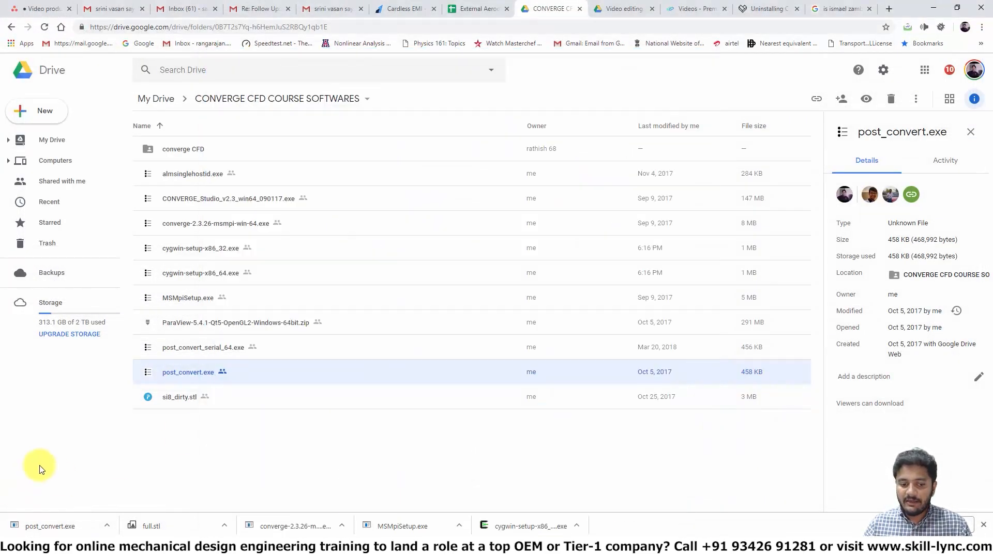
left_click(106, 526)
left_click(135, 490)
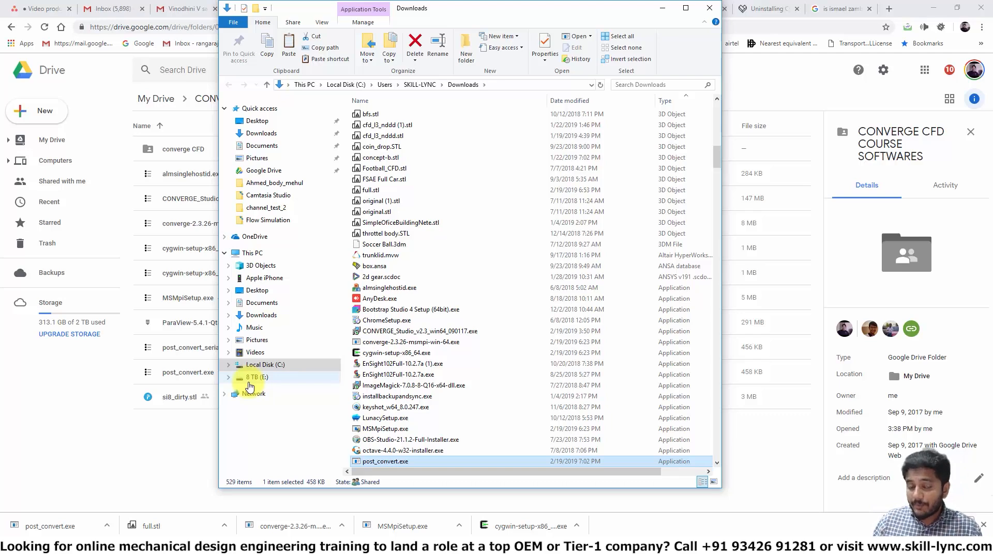
left_click(263, 365)
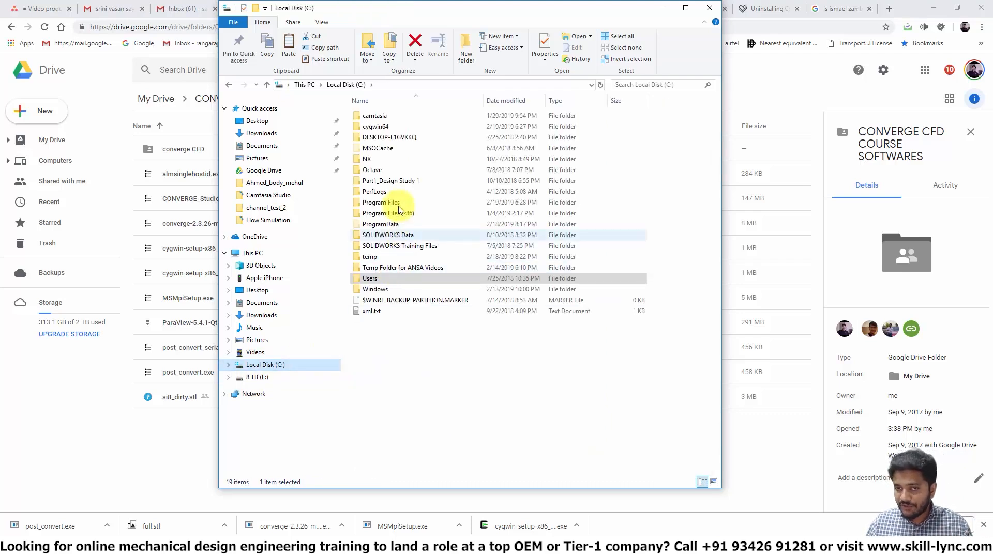
double_click(397, 203)
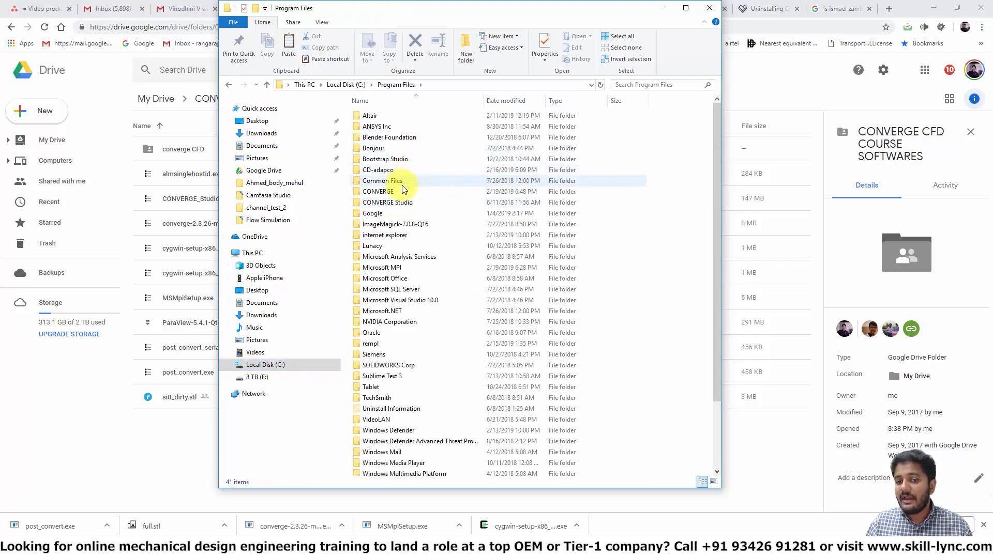
double_click(383, 192)
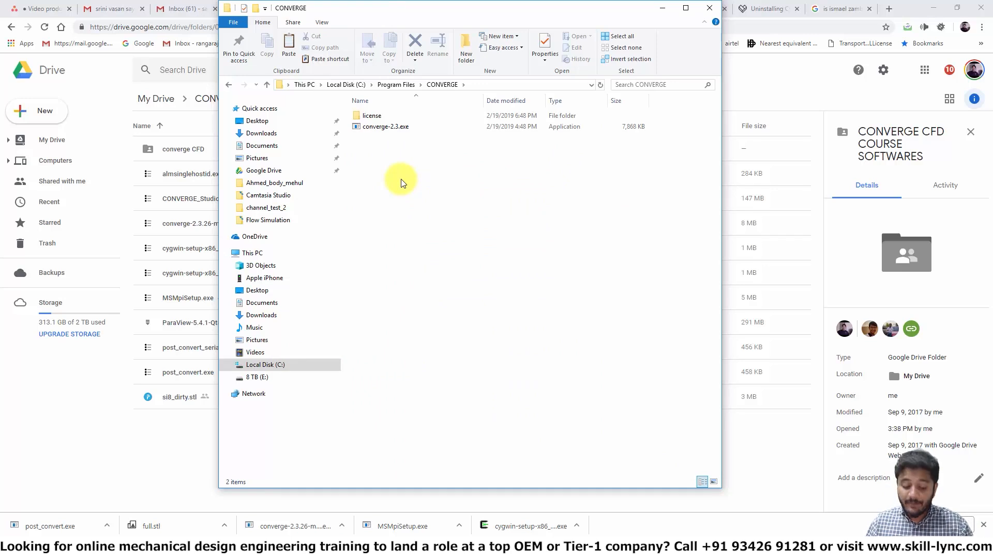
key("ctrl+v")
left_click(457, 202)
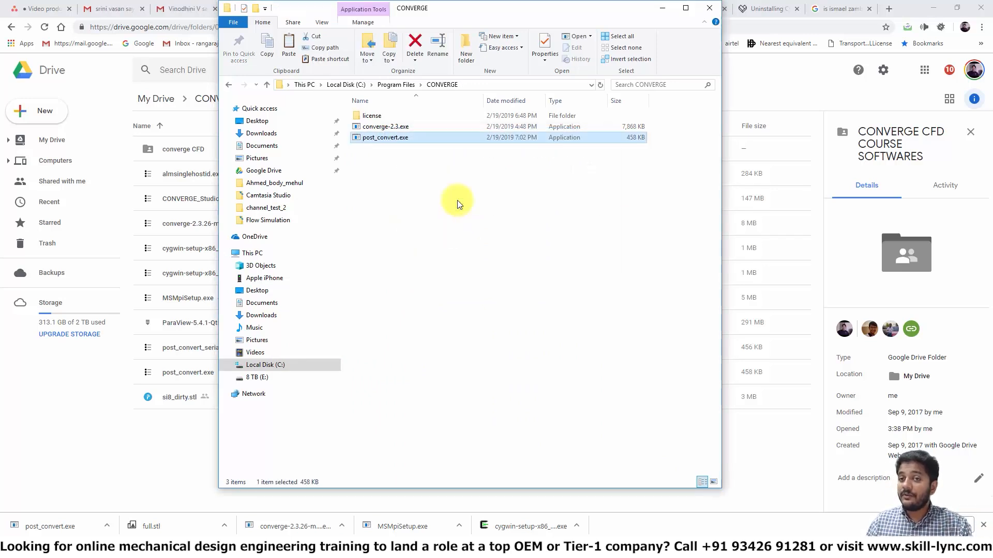
Step: Close the existing Cygwin terminal and open a new Cygwin terminal from the Start menu
mouse_move(625, 546)
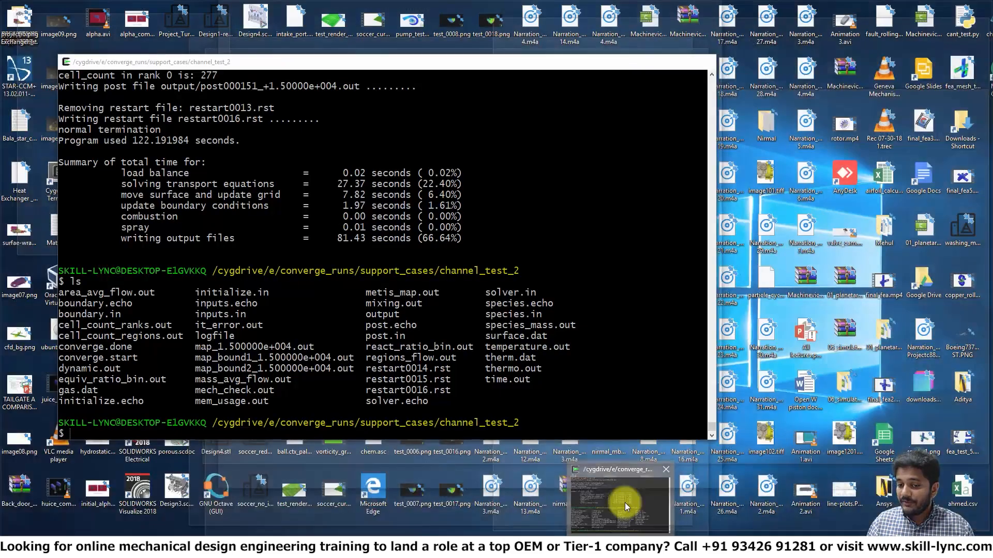
left_click(625, 503)
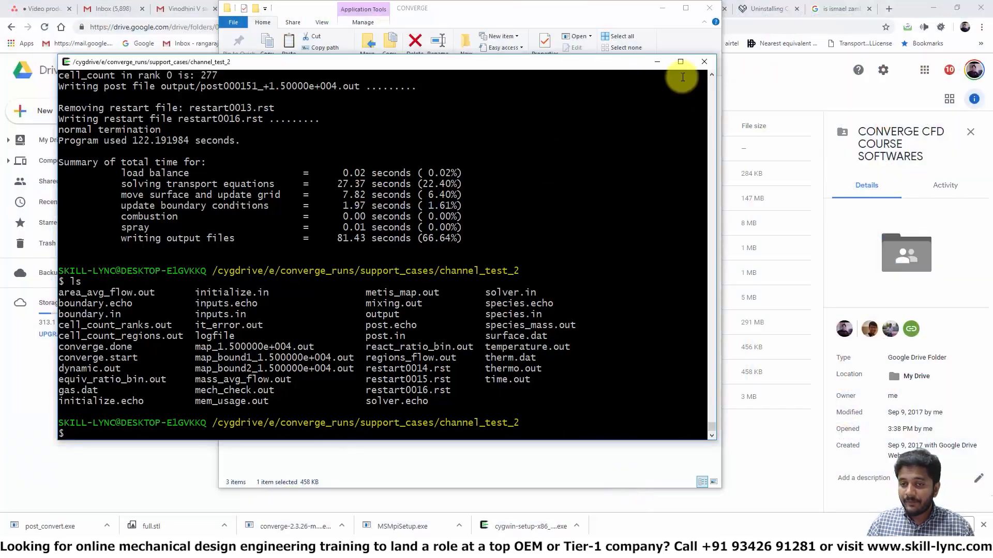
left_click(699, 62)
key("super")
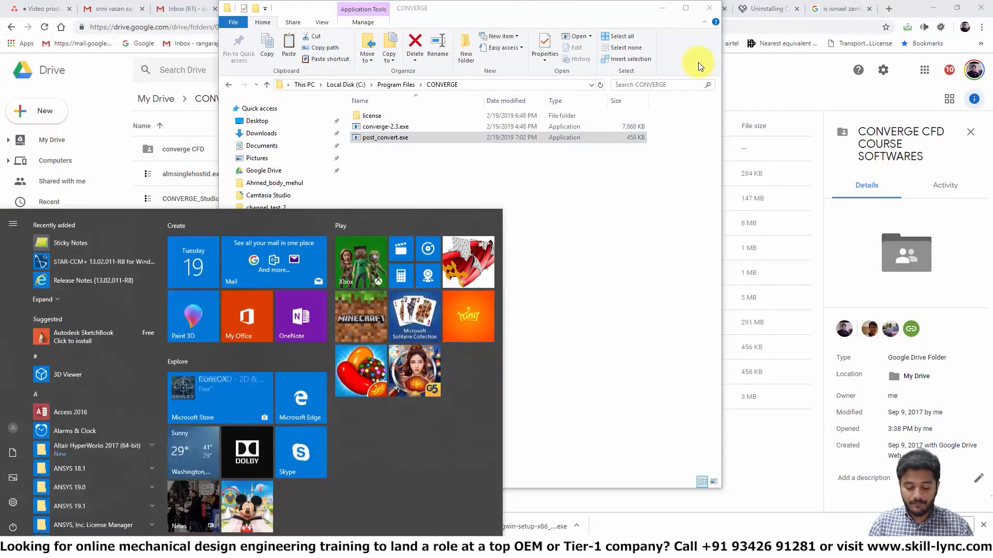
type("cy")
key("Return")
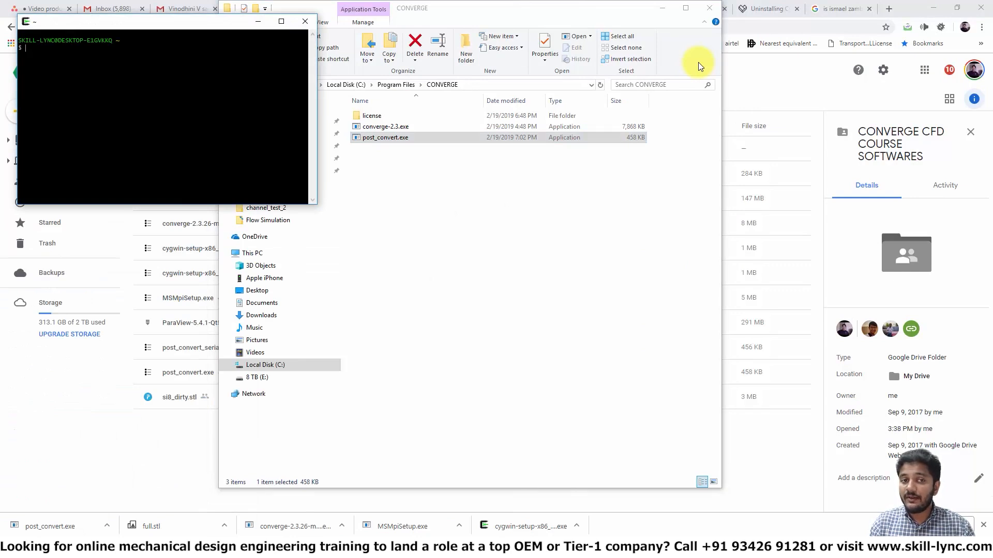
Step: Use command completion on 'post' to check that post_convert.exe is found, then clear the command line
type("post")
key("Tab")
key("Tab")
key("Tab")
key("Tab")
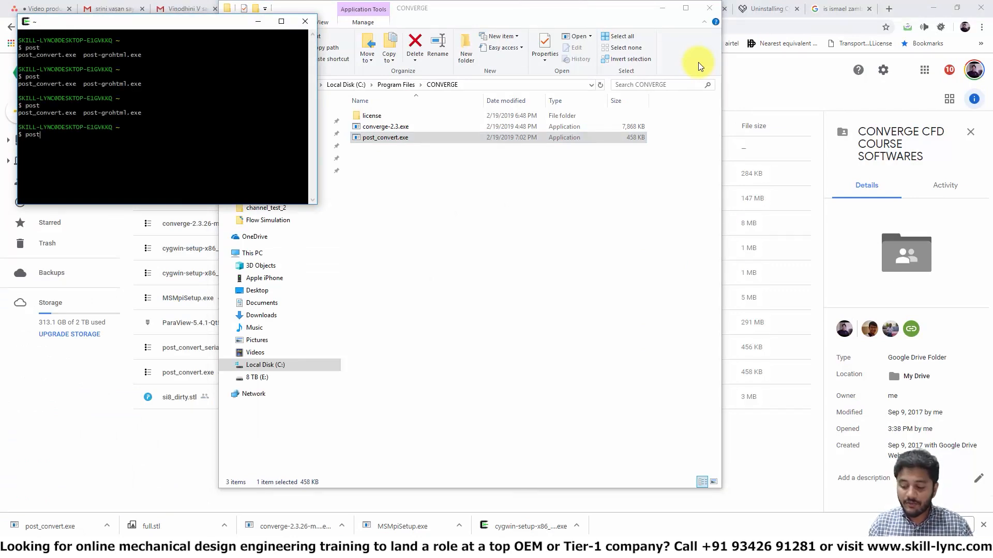
key("BackSpace")
key("BackSpace")
key("BackSpace")
key("BackSpace")
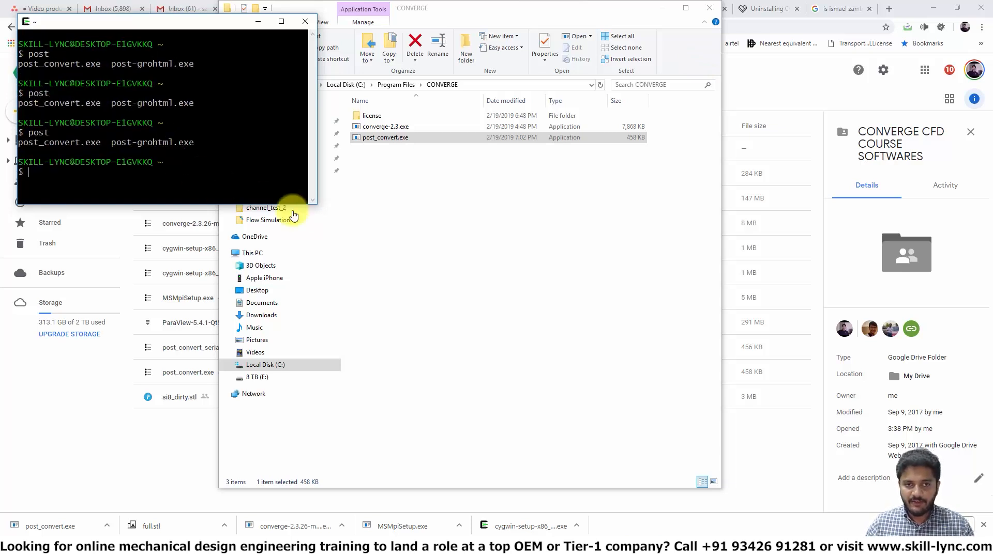
Step: Enlarge the terminal and change directory to E:, then into converge_runs/support_cases
left_click_drag(316, 205, 642, 434)
type("cd E:")
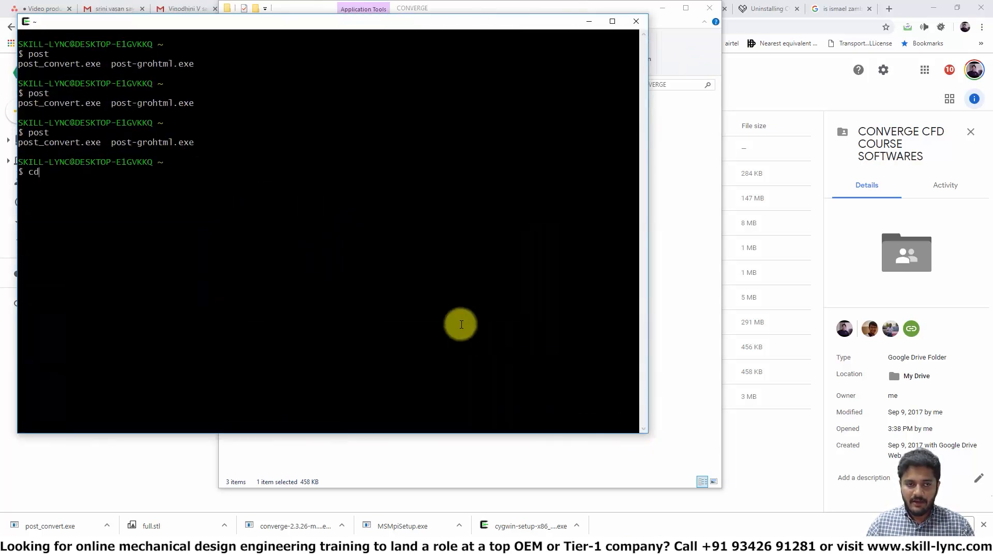
key("Return")
type("cd co")
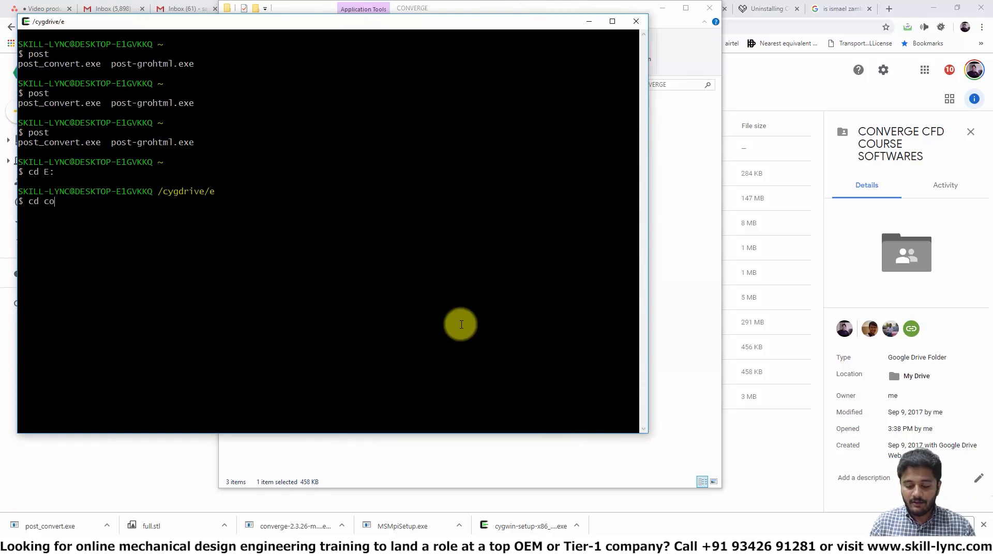
key("Tab")
key("Return")
type("cd supp")
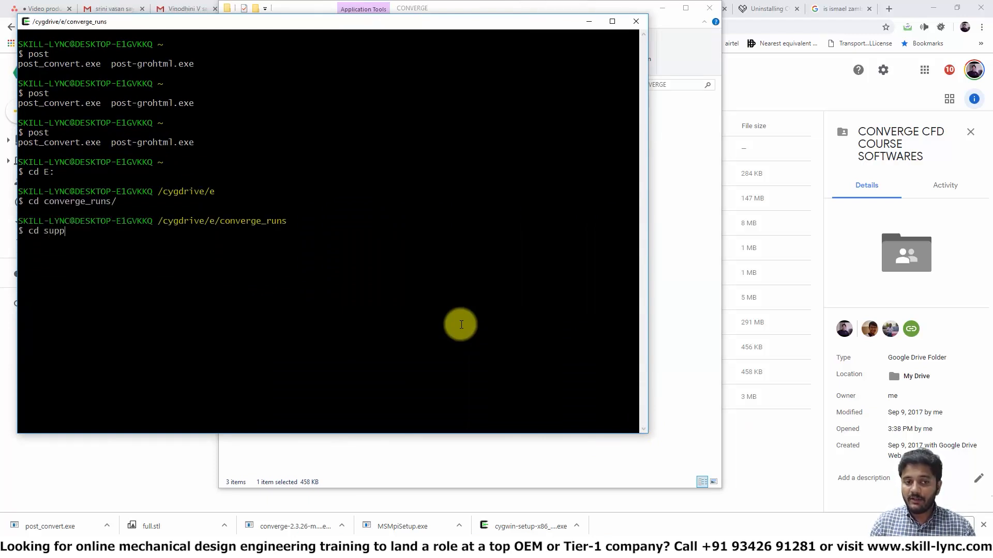
key("Tab")
key("Return")
Step: Try to change into the channel_test2 directory
type("cd")
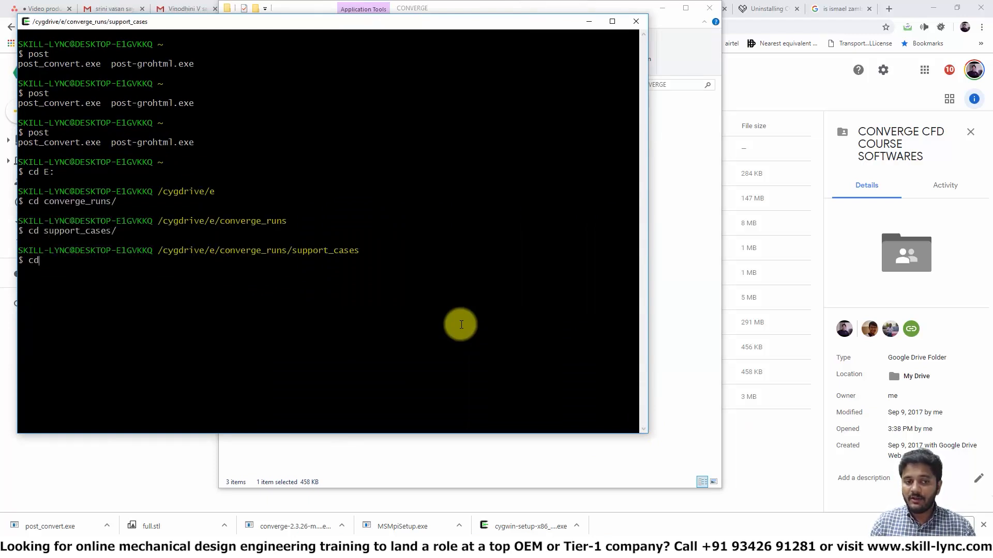
type(" channel_test2")
key("Return")
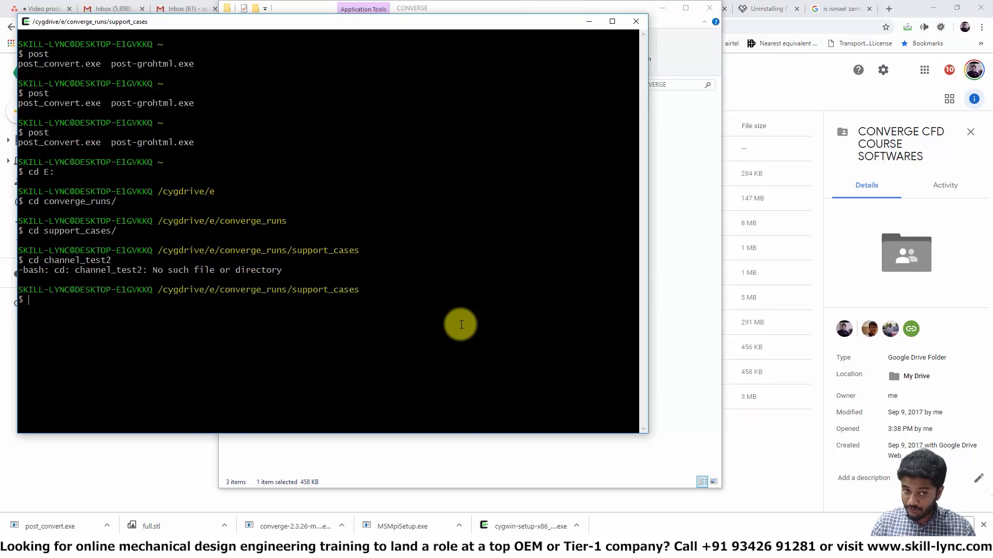
Step: Change into the channel_test_2 directory
key("Up")
key("BackSpace")
type("_test_")
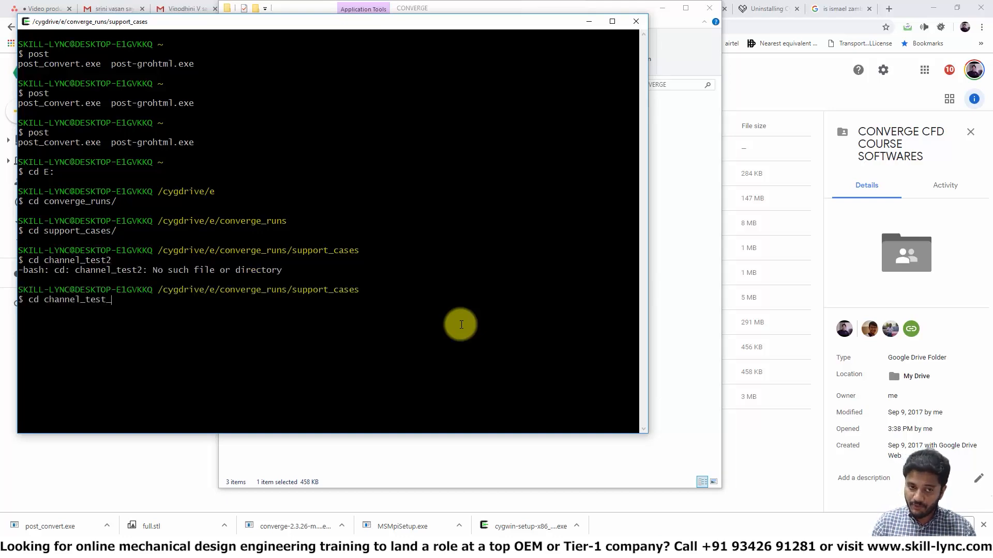
type("2")
key("Tab")
key("Return")
Step: Change into the output folder and list its post files
type("cd ")
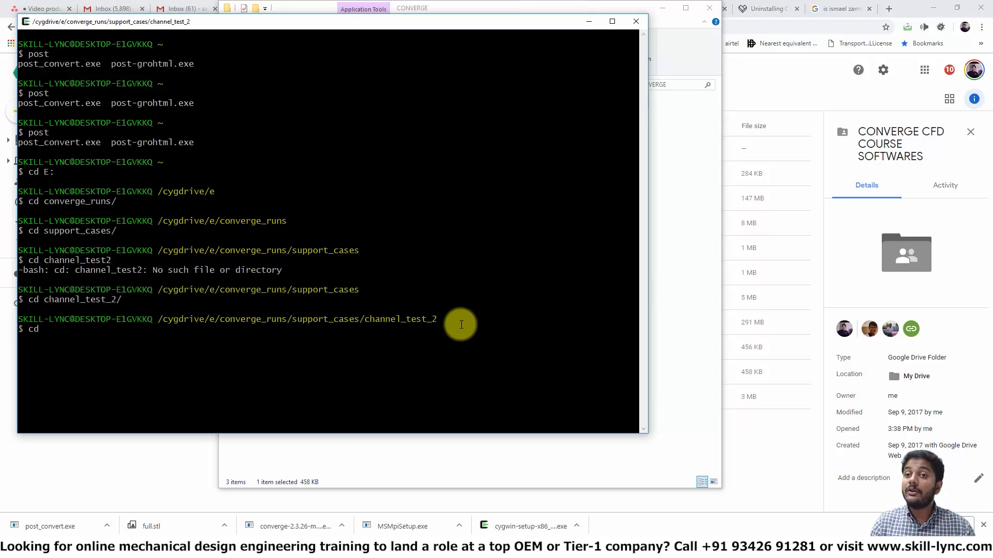
type("o")
key("Tab")
key("Return")
type("ls")
key("Return")
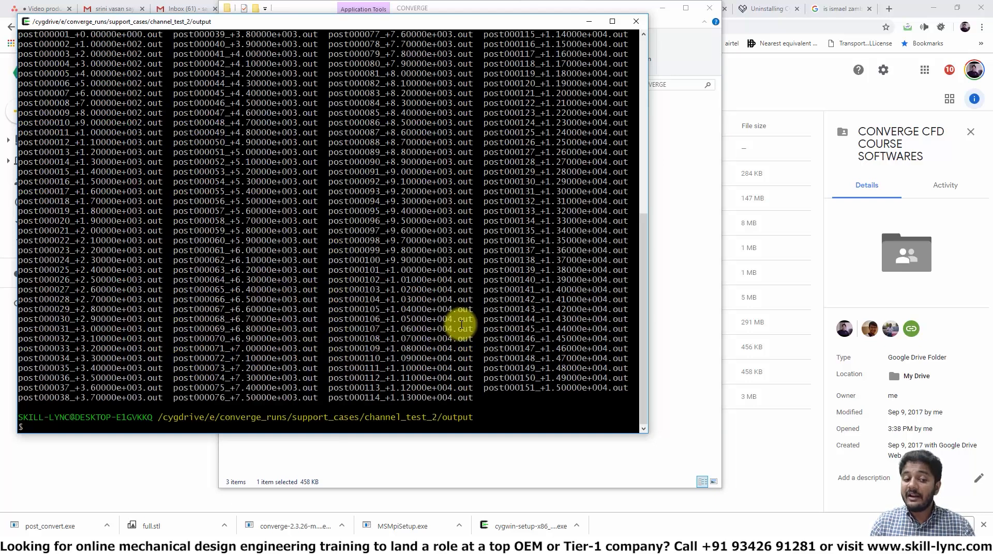
Step: Try to run post_convert.exe from the output folder in the Cygwin terminal
type("post_cn")
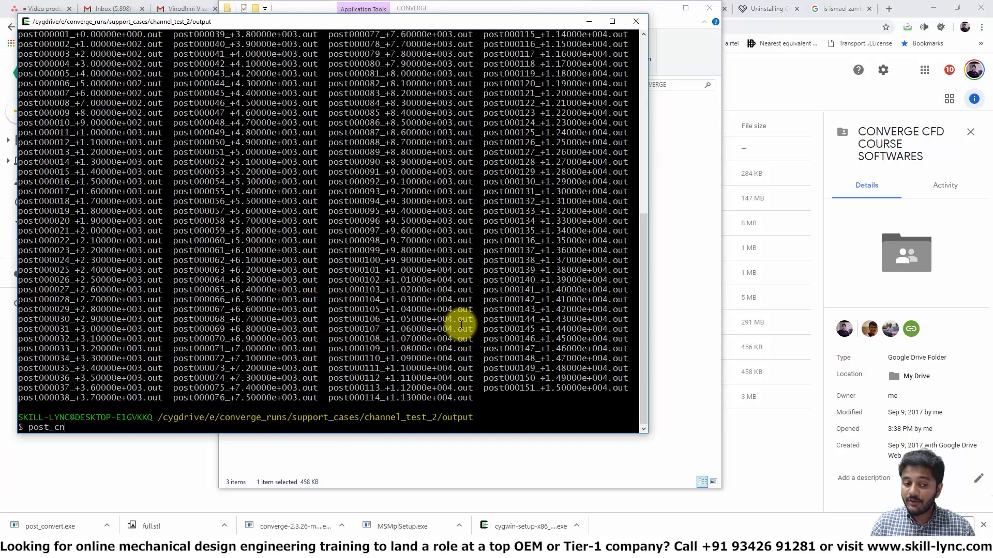
key("BackSpace")
type("onv")
key("Tab")
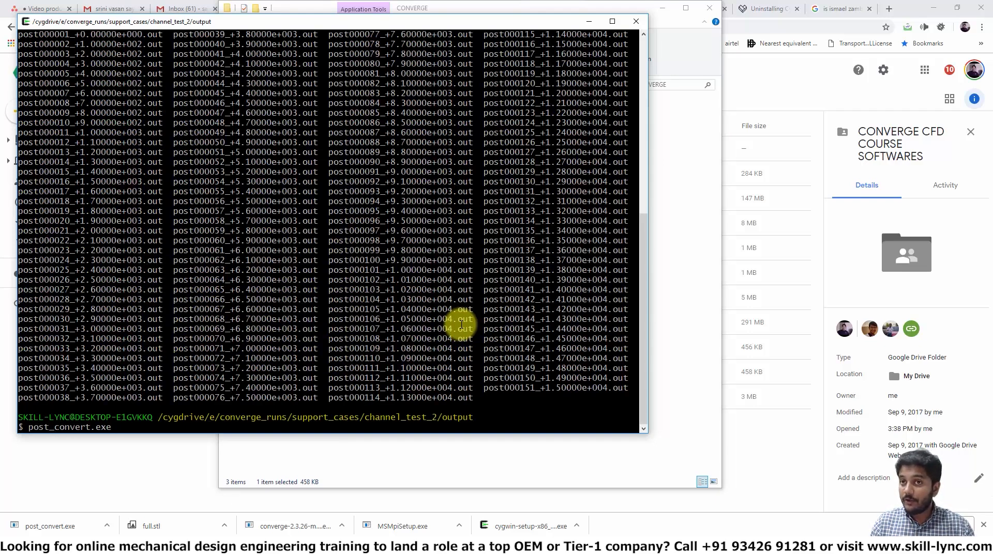
key("Return")
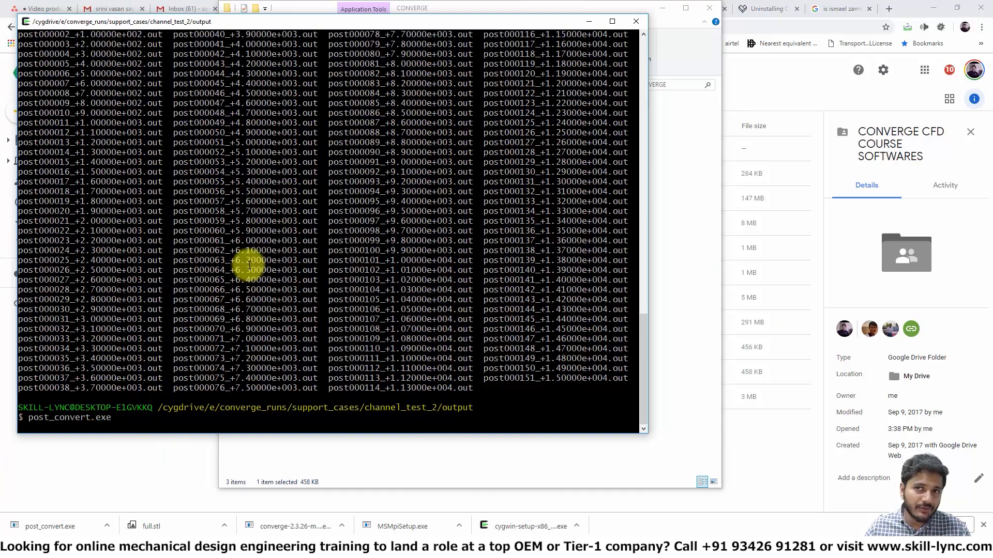
key("Return")
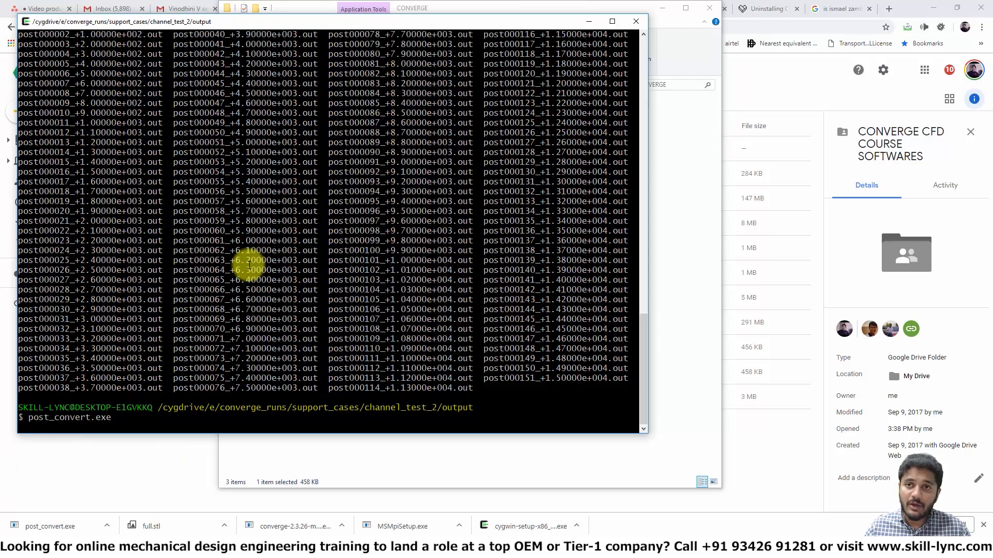
Step: Open a Windows Command Prompt and switch to drive E:
key("super")
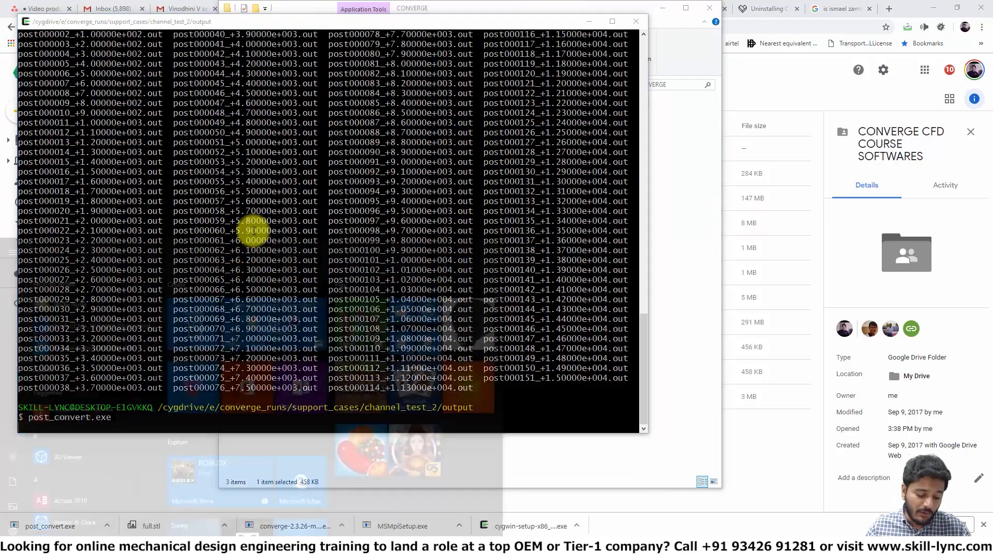
type("cmd")
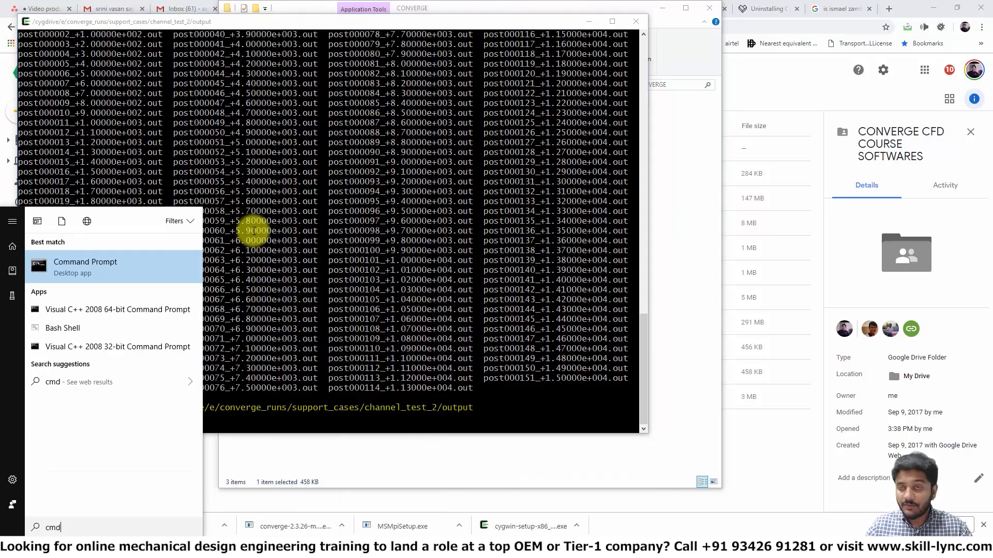
key("Return")
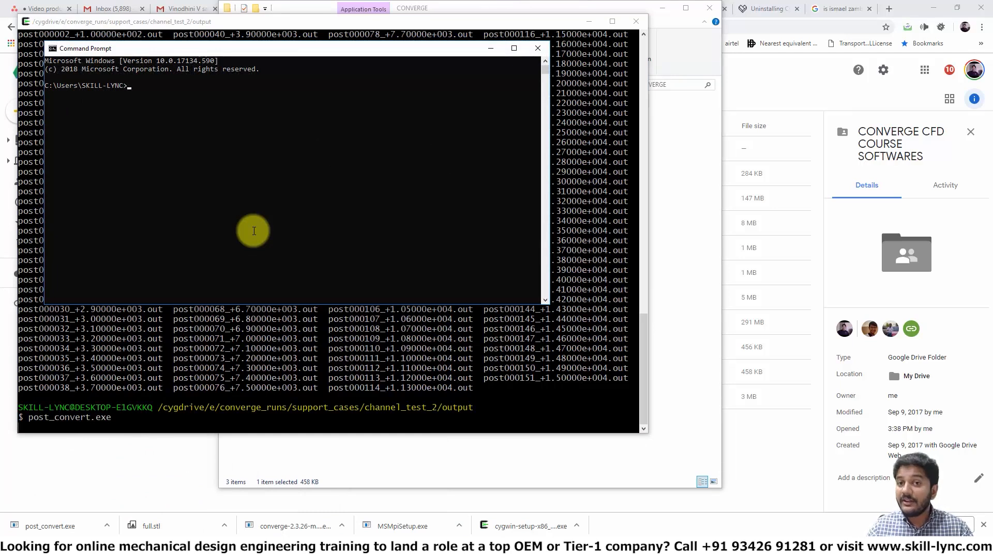
type("e:")
key("Return")
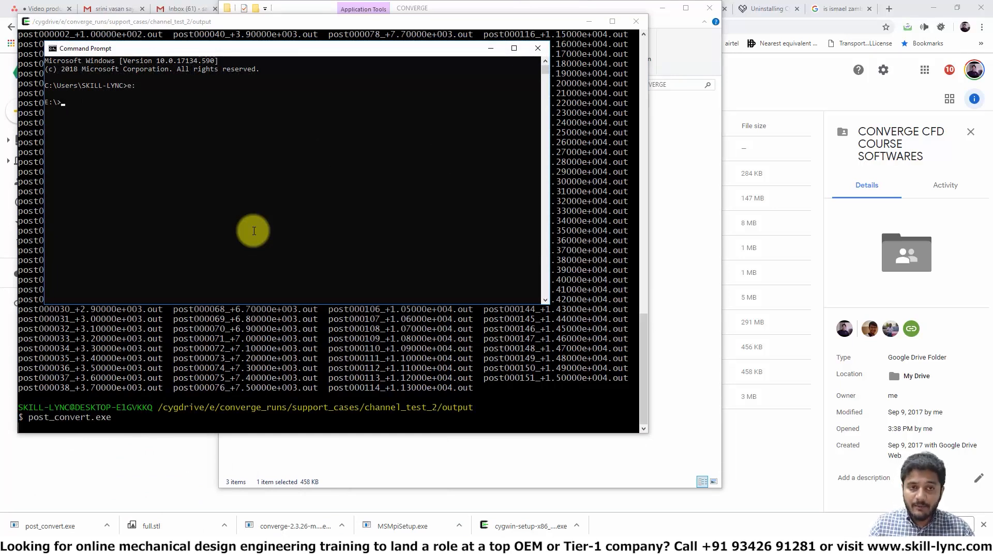
Step: Change directory to converge_runs\support_cases\channel_test_2\output
type("cd converge_runs")
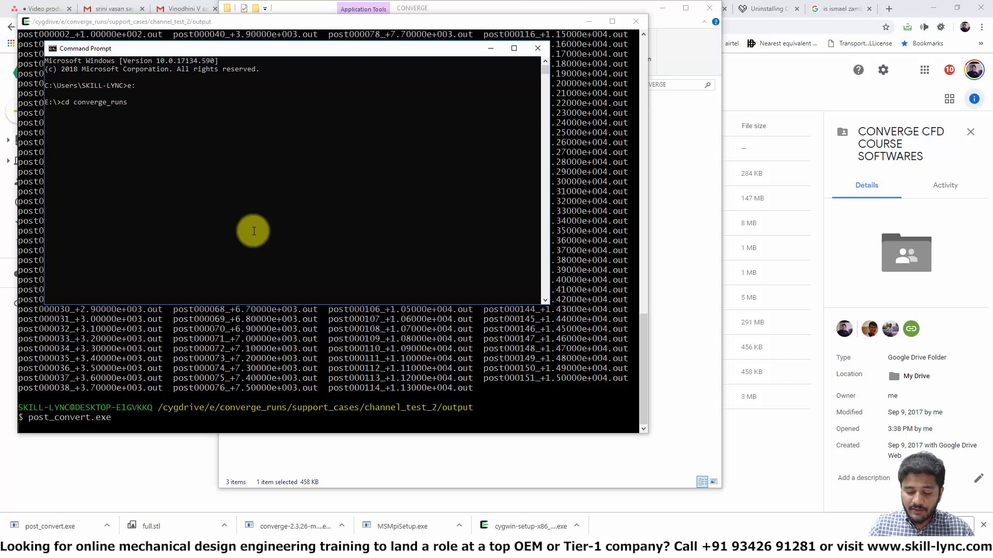
type("\\supercharger")
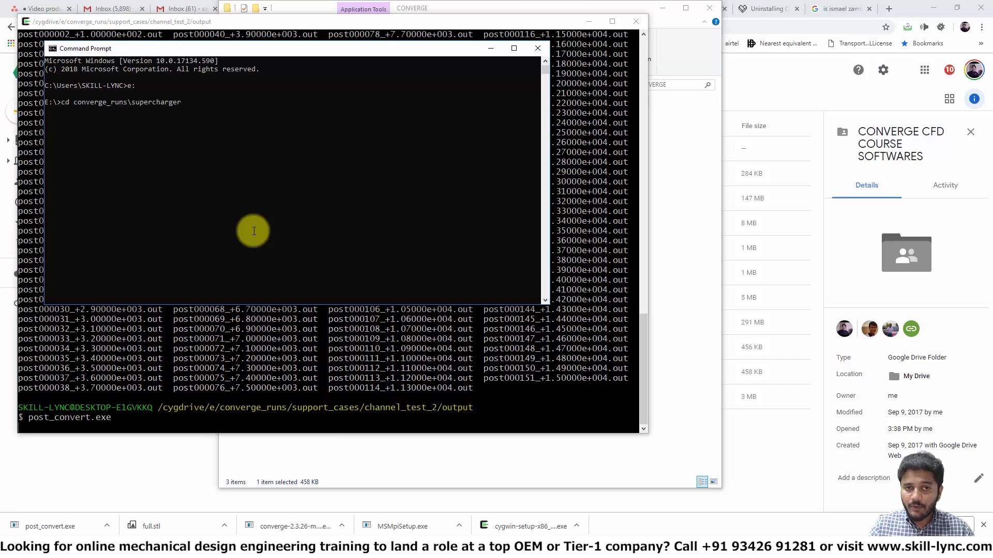
key("Tab")
key("Return")
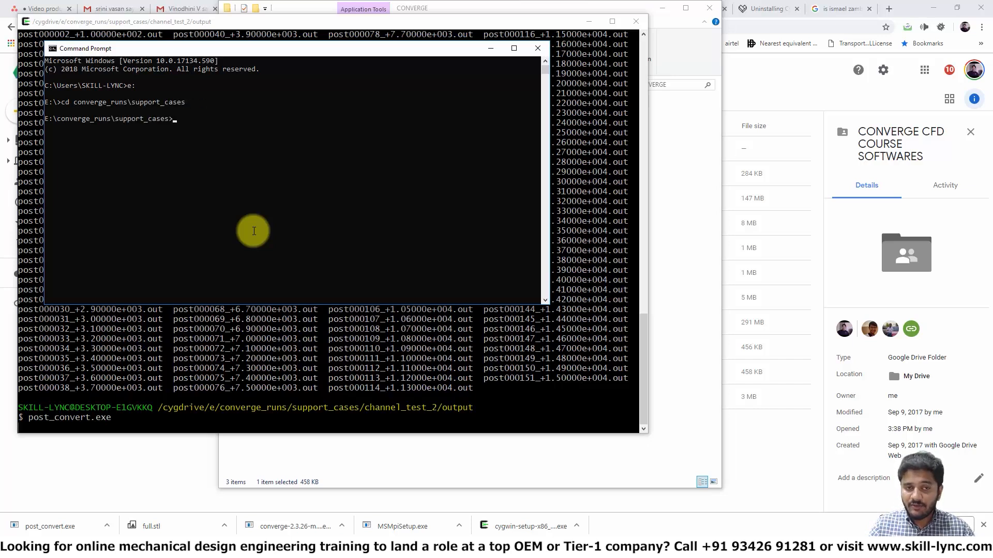
type("cd channel_test_2")
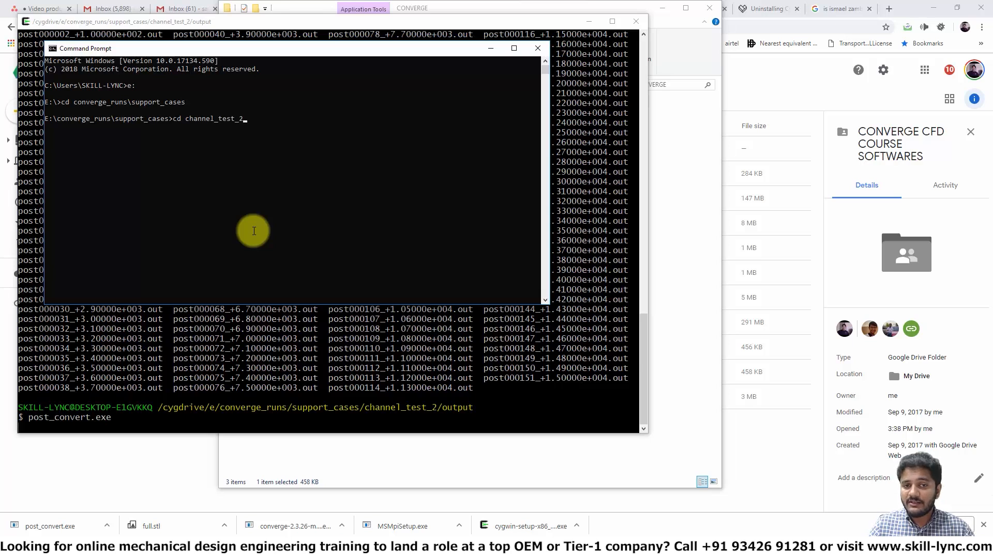
key("Return")
type("cd o")
key("Tab")
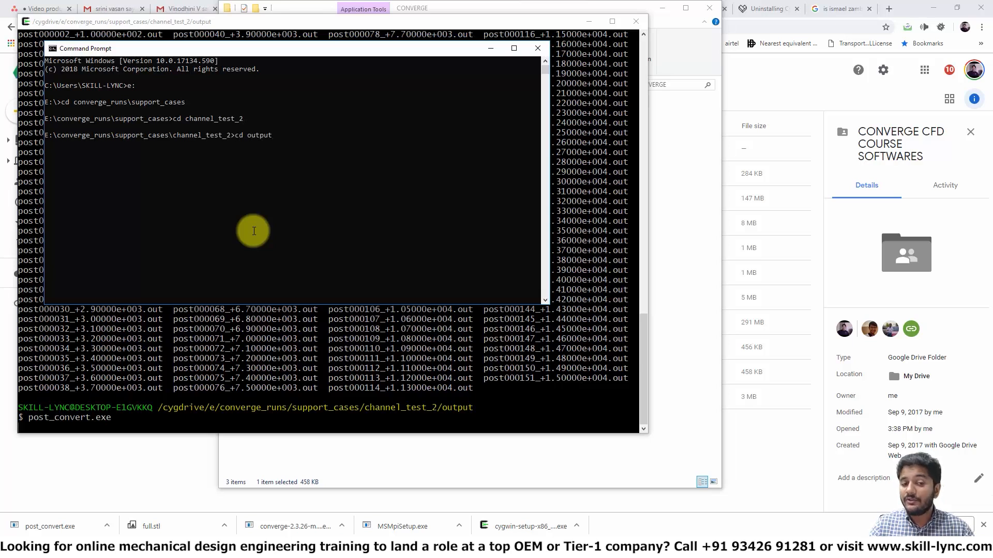
key("Return")
Step: Run post_convert.exe and enter test as the case name
type("post_c")
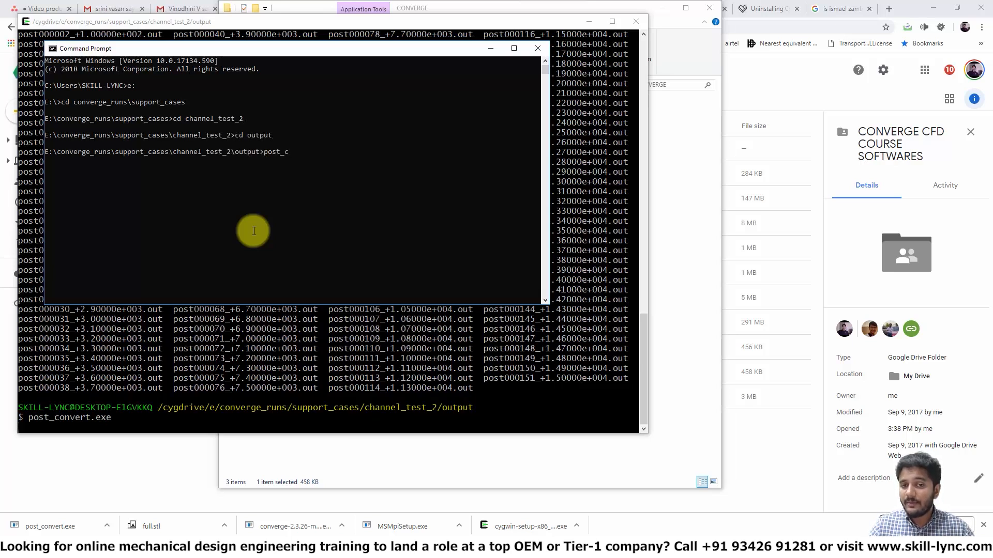
type("onver")
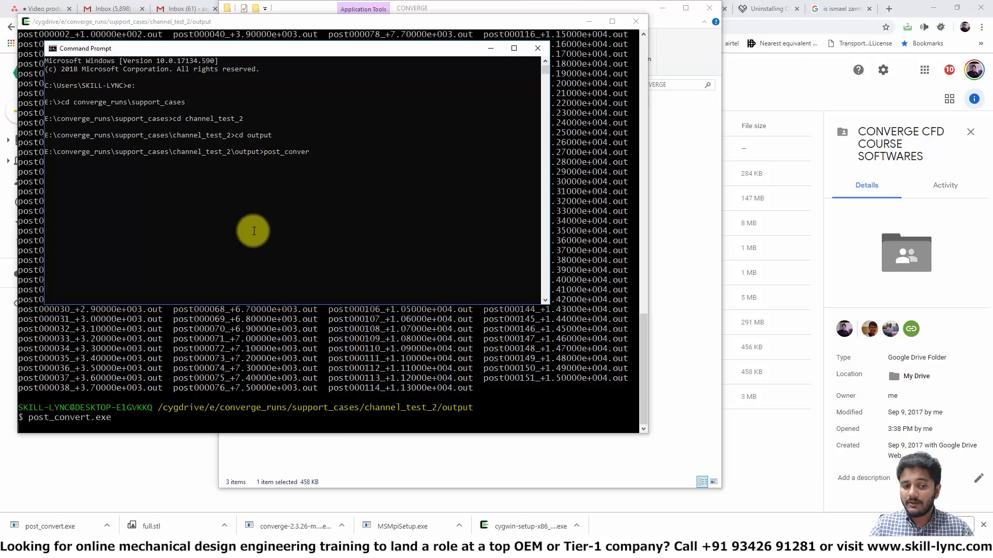
key("Tab")
key("Return")
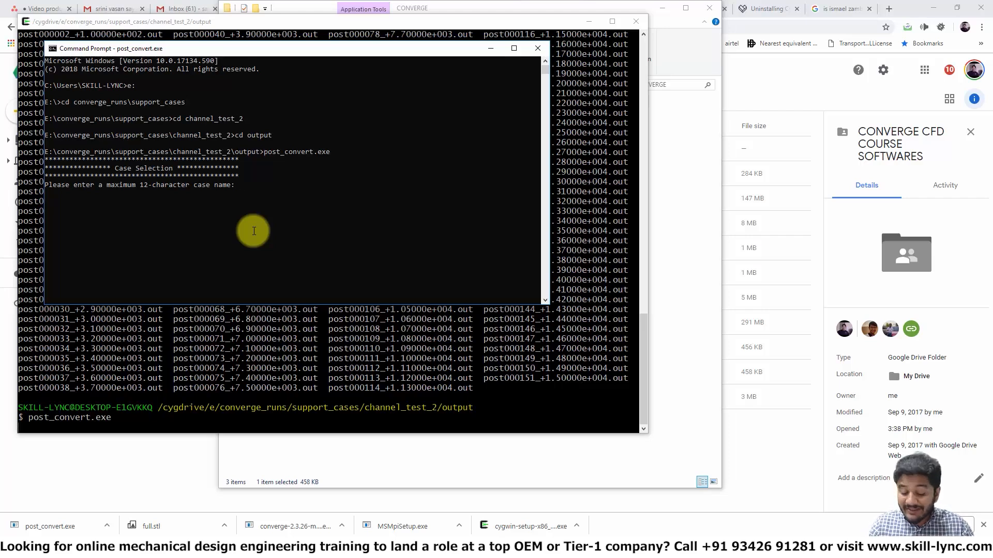
type("test")
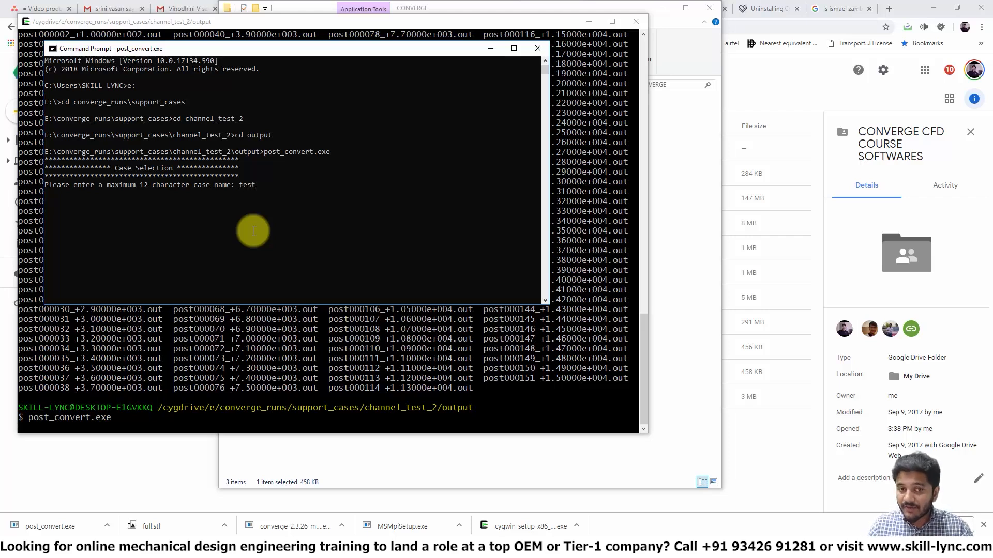
key("Return")
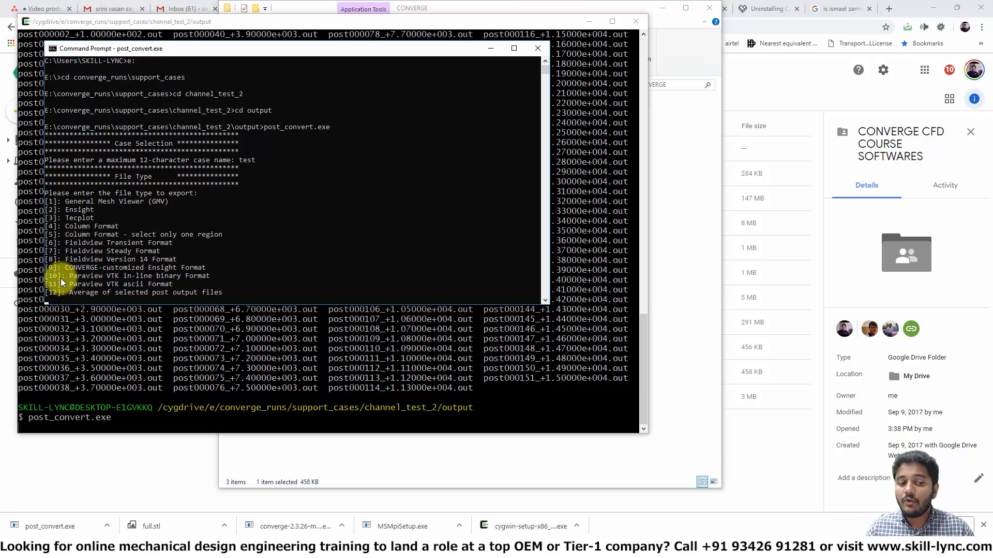
Step: Choose file type 10, Paraview VTK in-line binary format, and enable boundary surface output with 1
key("Return")
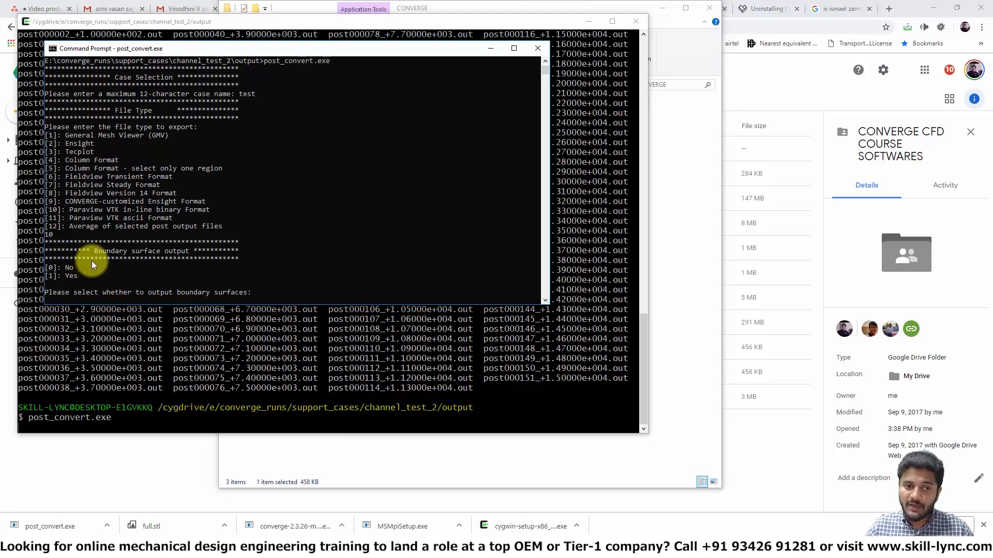
type("1")
key("Return")
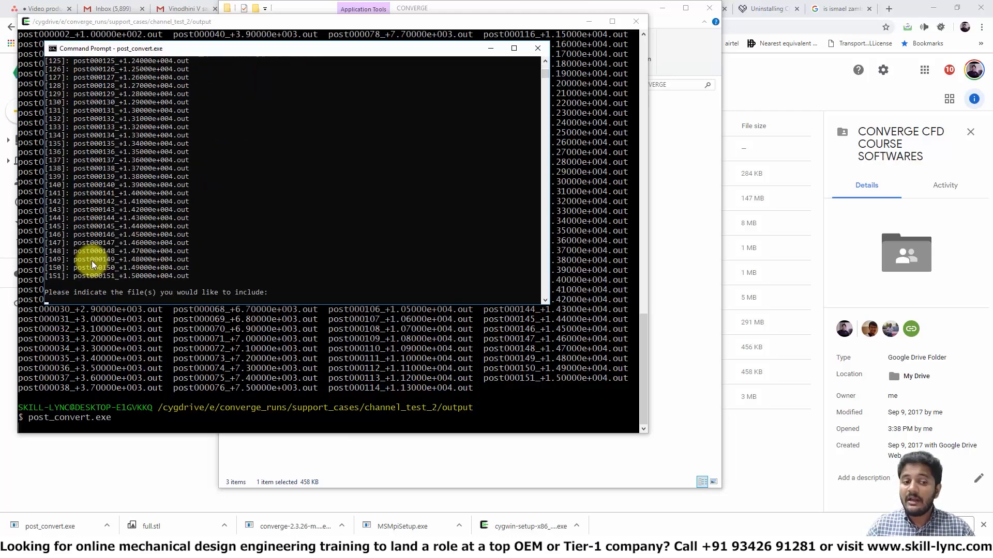
Step: Include all post output files and all cell variables in the conversion
type("all")
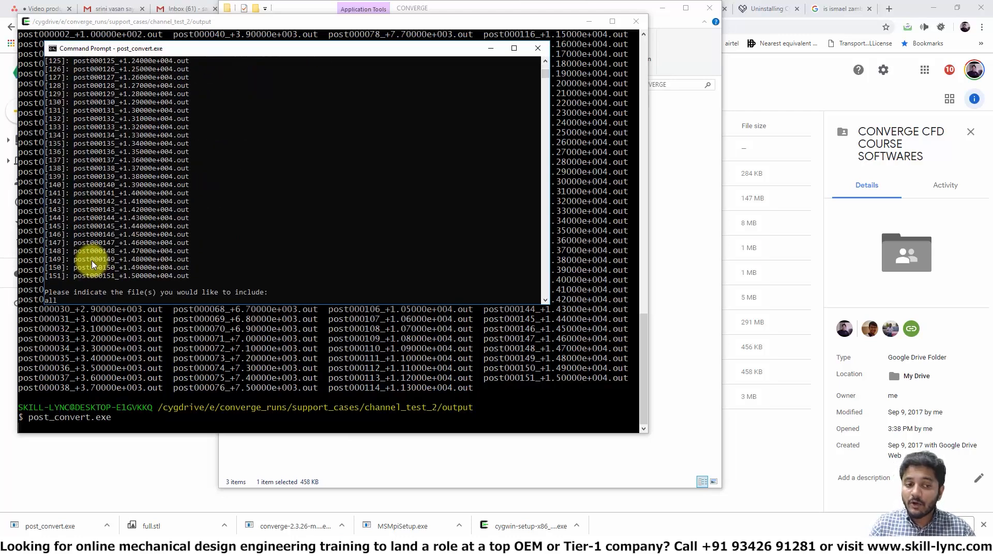
key("Return")
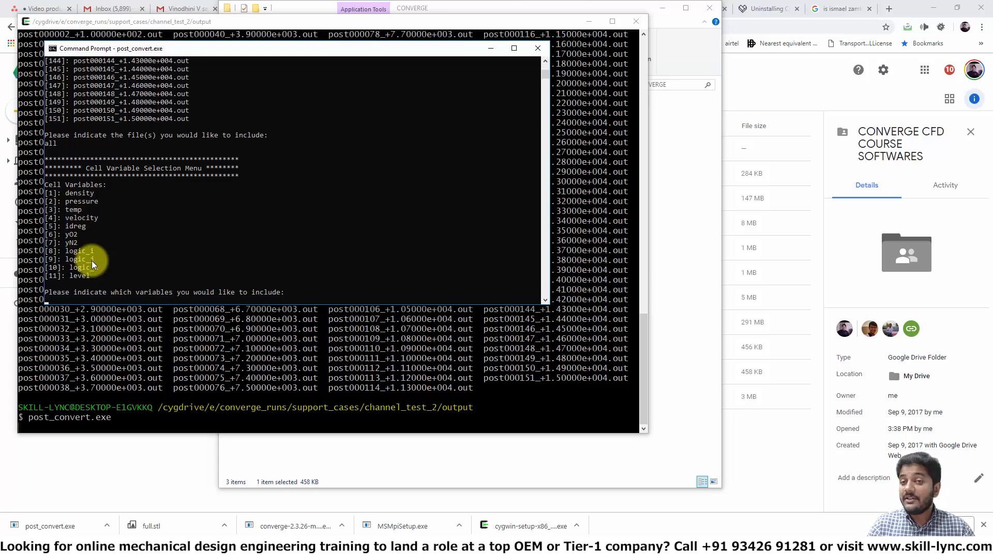
type("al")
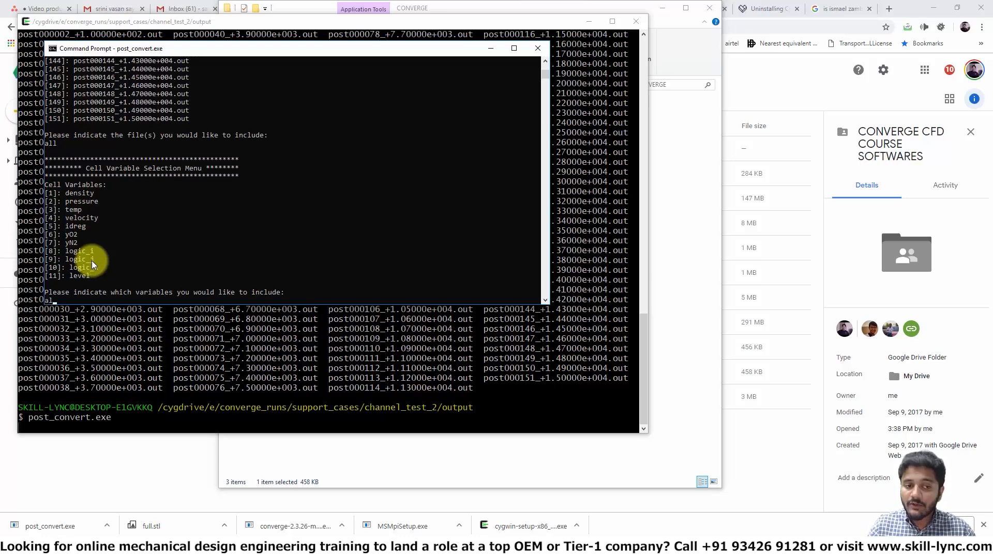
type("l")
key("Return")
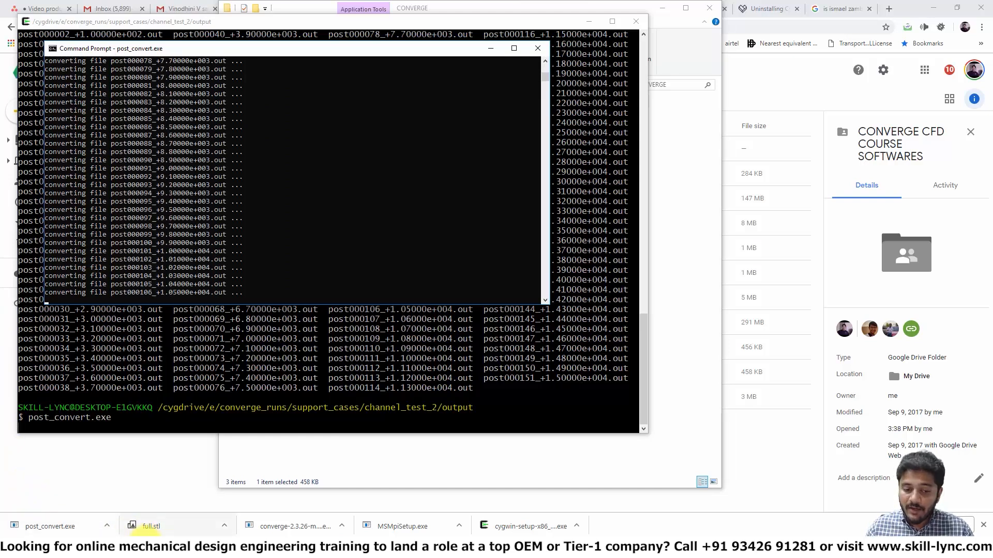
Step: Launch ParaView from its bin folder and close the startup screen
mouse_move(211, 555)
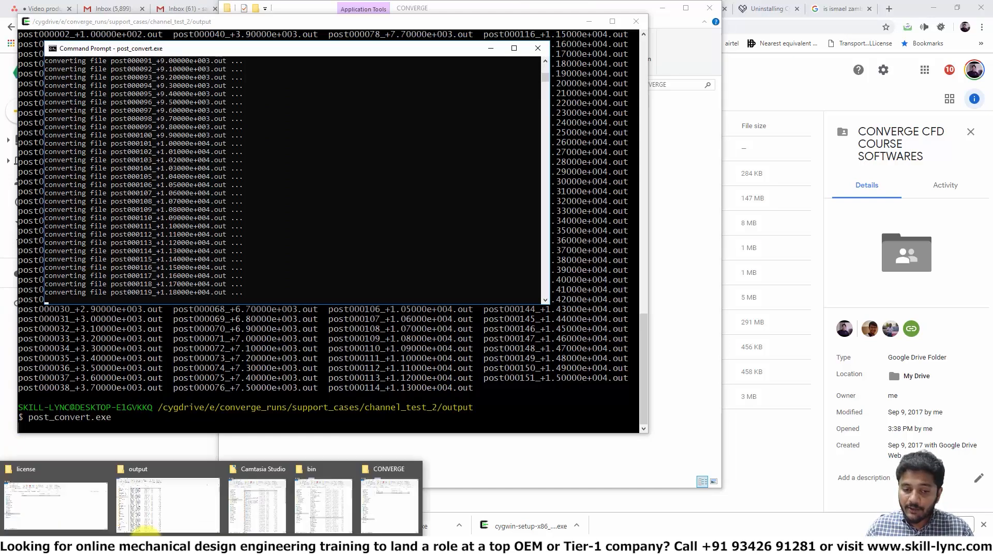
left_click(317, 520)
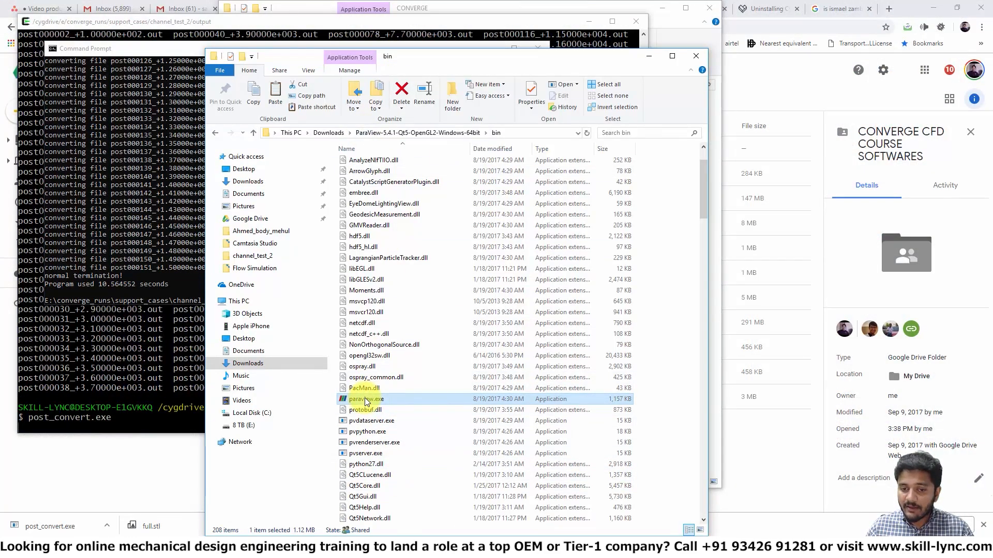
left_click(134, 248)
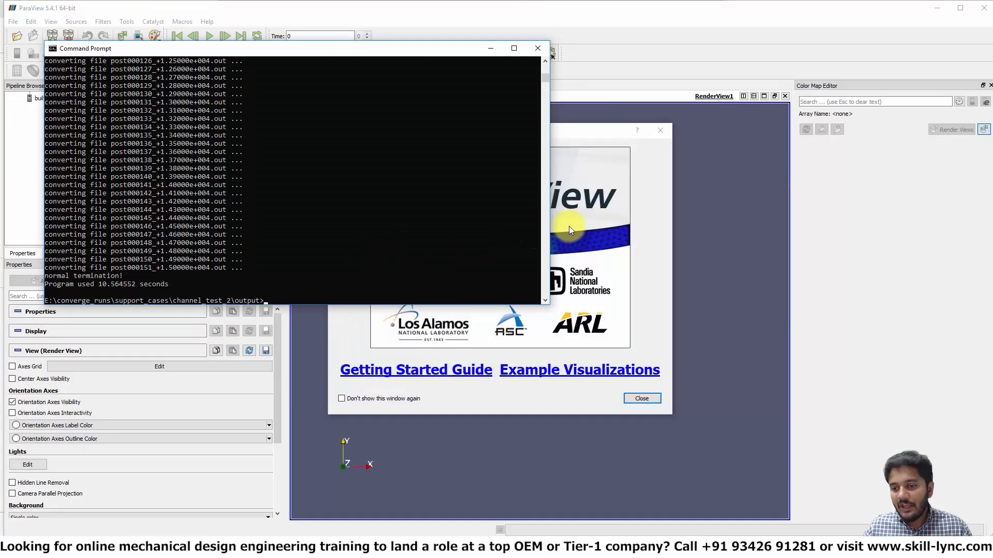
left_click(657, 197)
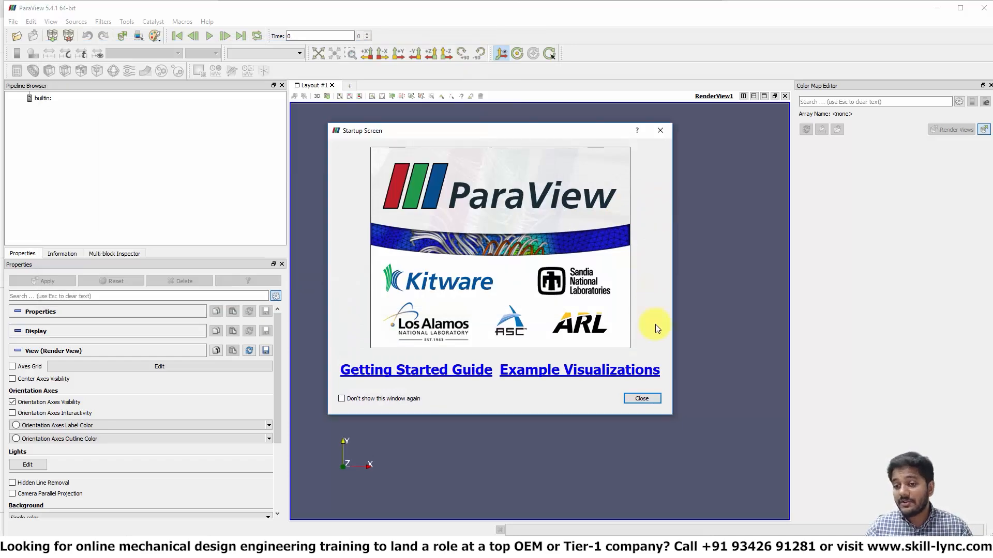
left_click(653, 399)
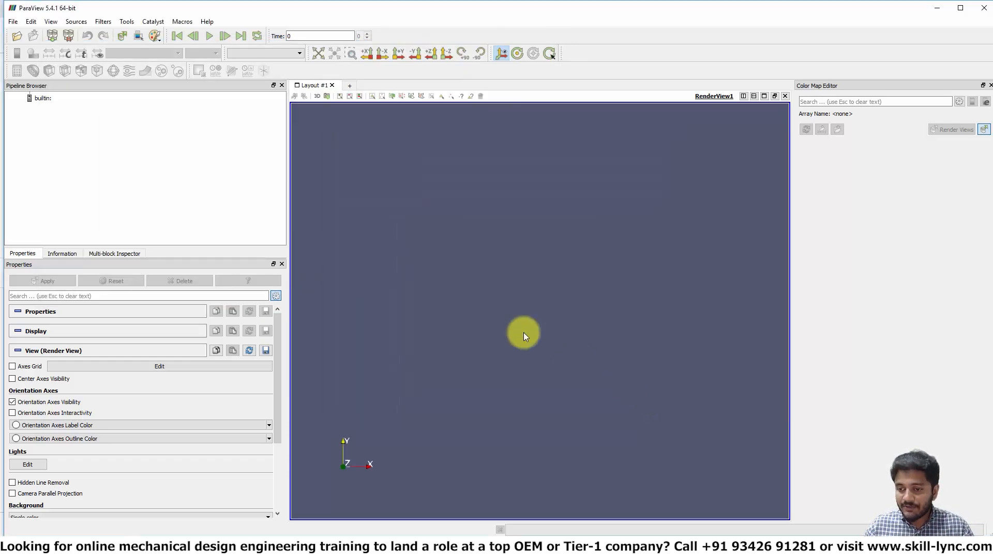
Step: Open a file and browse to the channel_test_2 output folder under E:/converge_runs/support_cases
left_click(15, 37)
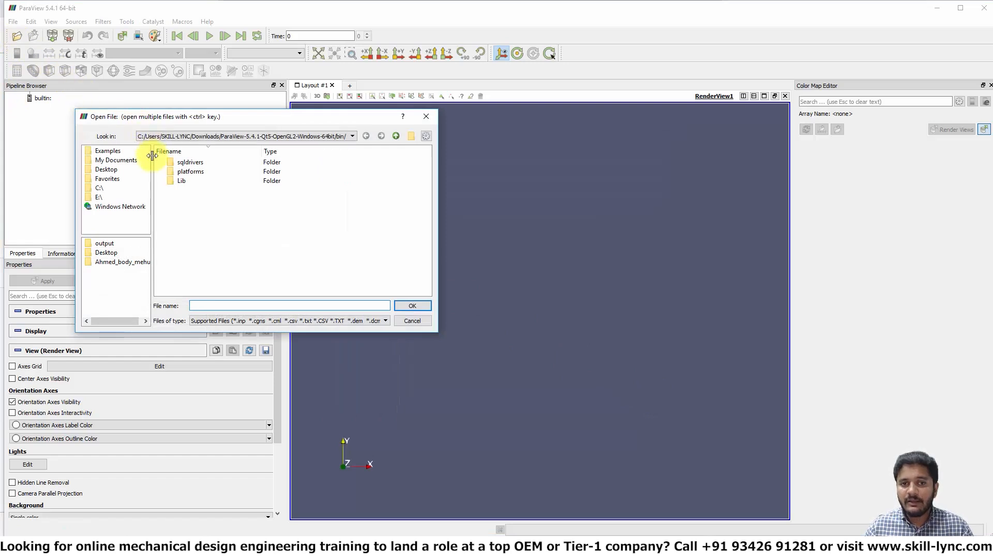
left_click(100, 197)
left_click(194, 182)
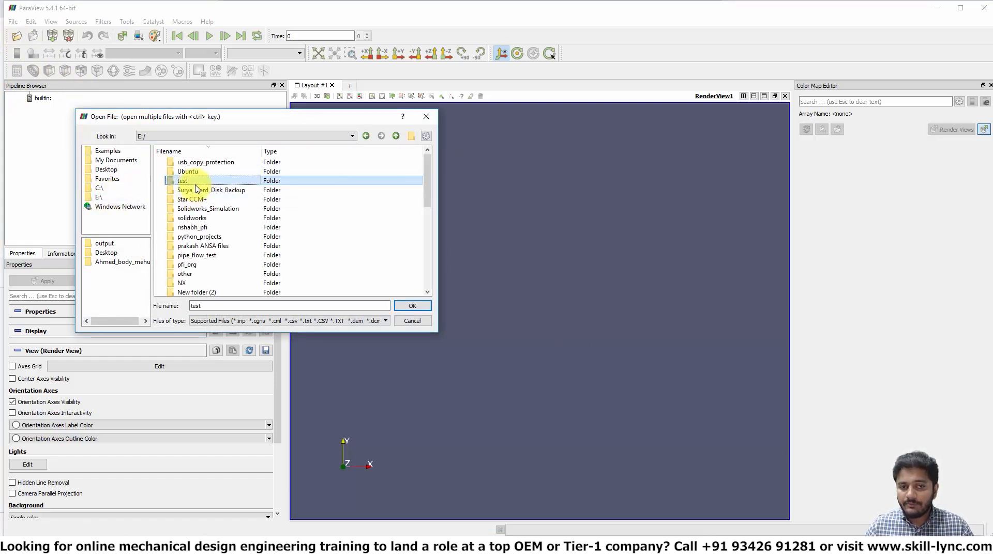
scroll(194, 184, "down", 3)
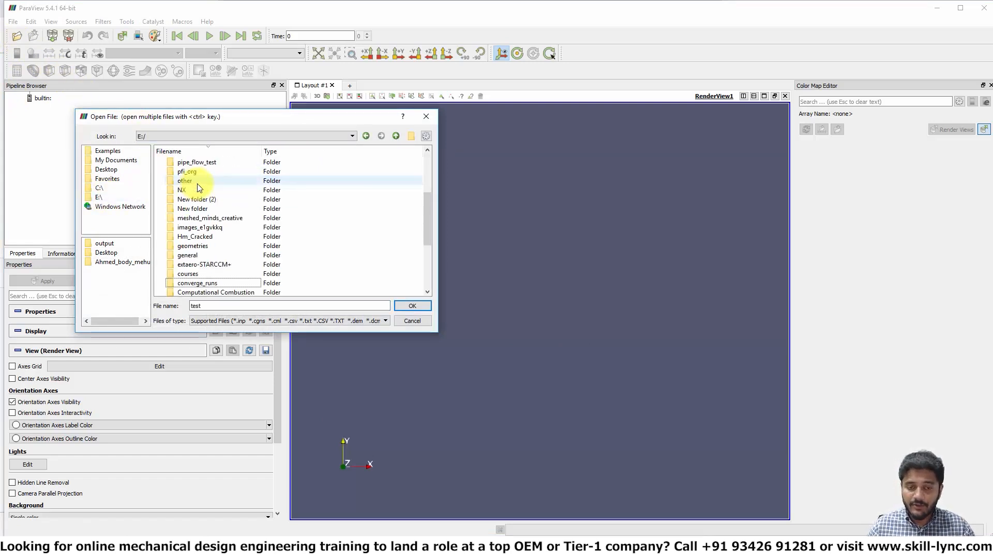
double_click(196, 283)
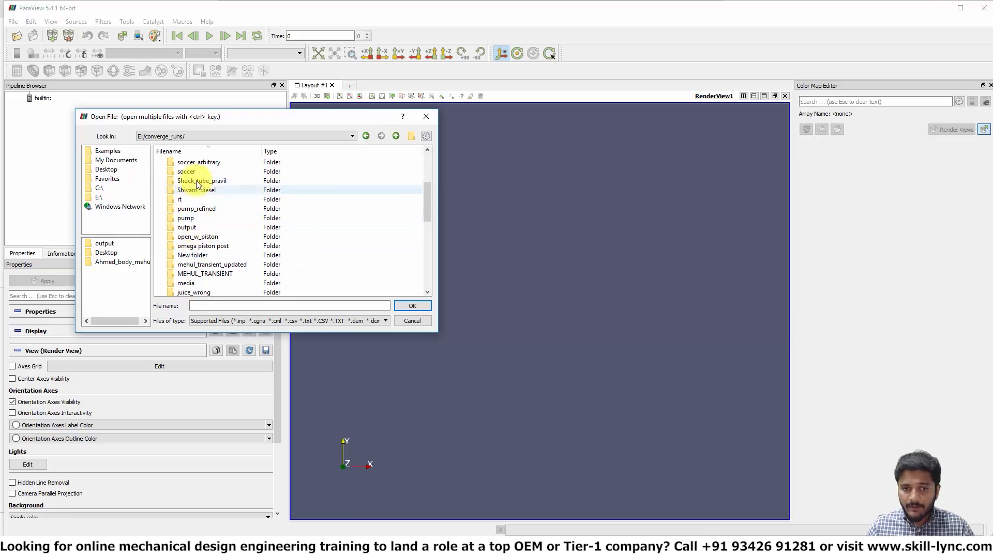
left_click(198, 182)
scroll(198, 183, "down", 3)
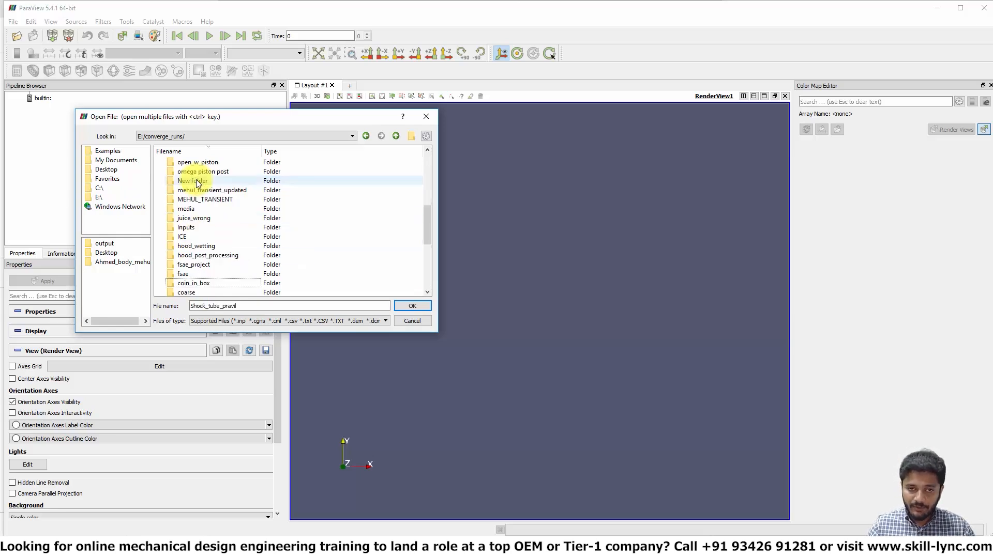
left_click(196, 182)
scroll(197, 184, "up", 5)
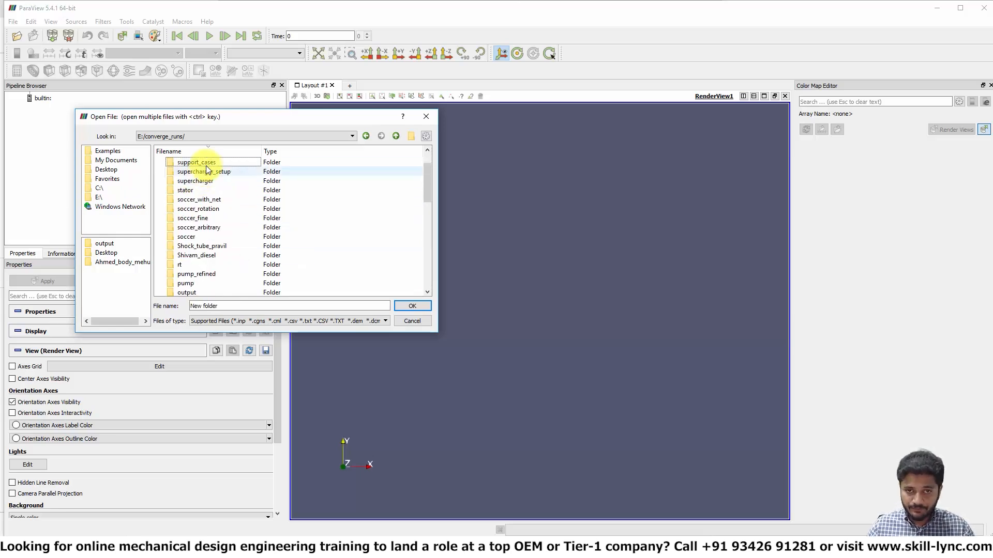
double_click(199, 161)
double_click(198, 191)
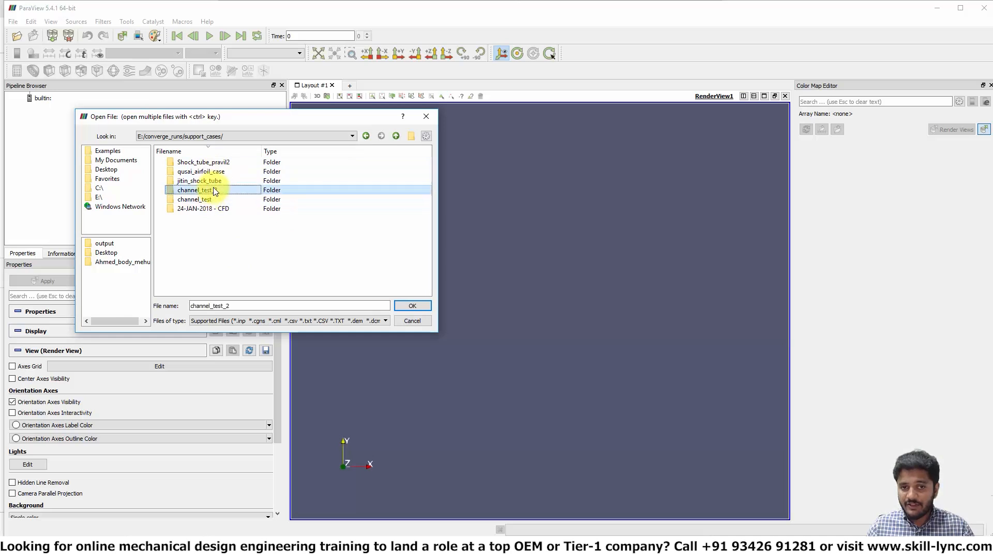
left_click(198, 163)
double_click(197, 163)
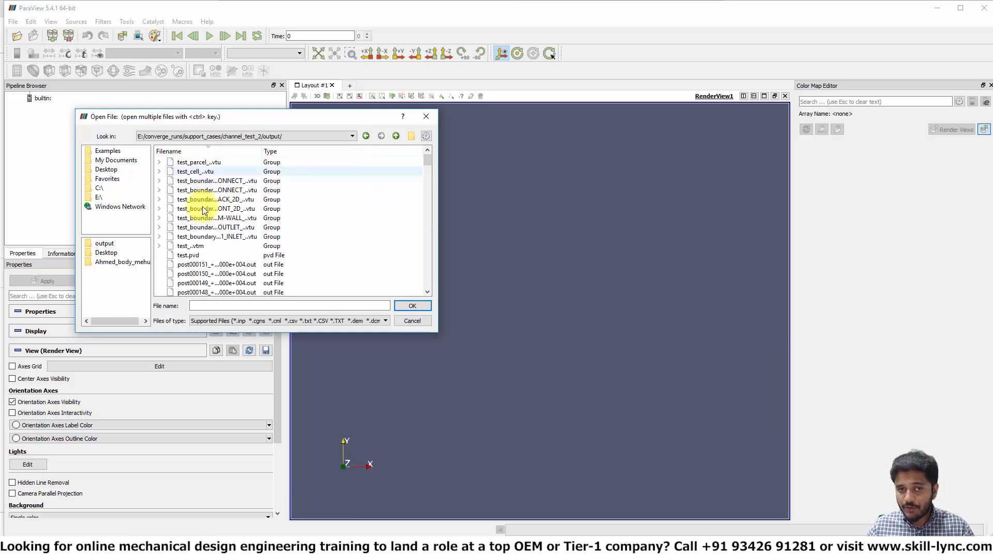
Step: Open the test_..vtm group file and apply it to load the data
left_click(159, 246)
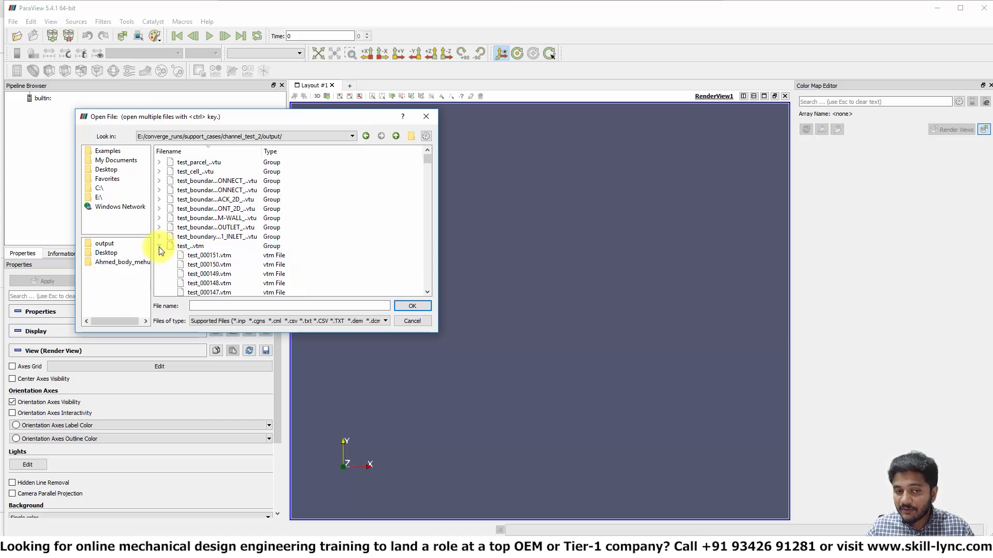
left_click(159, 248)
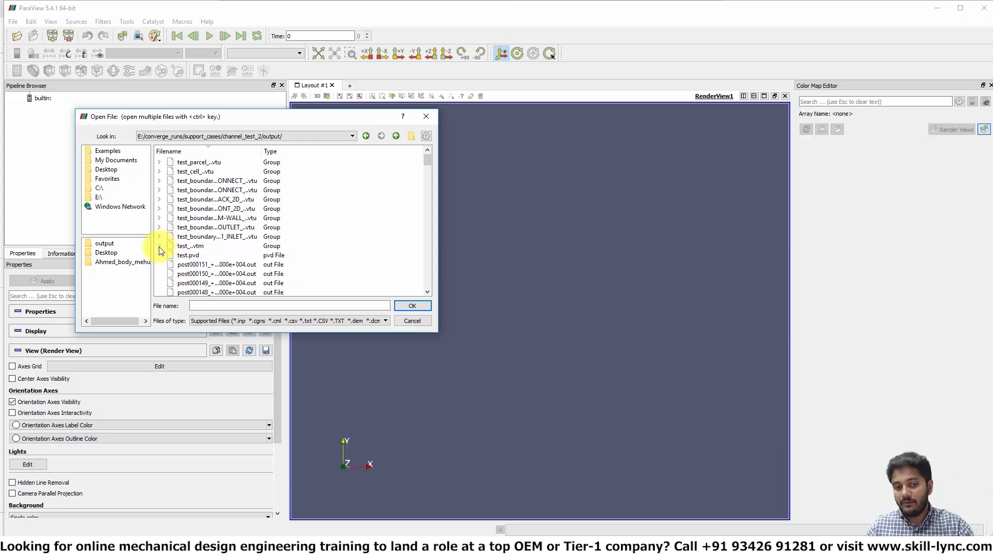
left_click(191, 247)
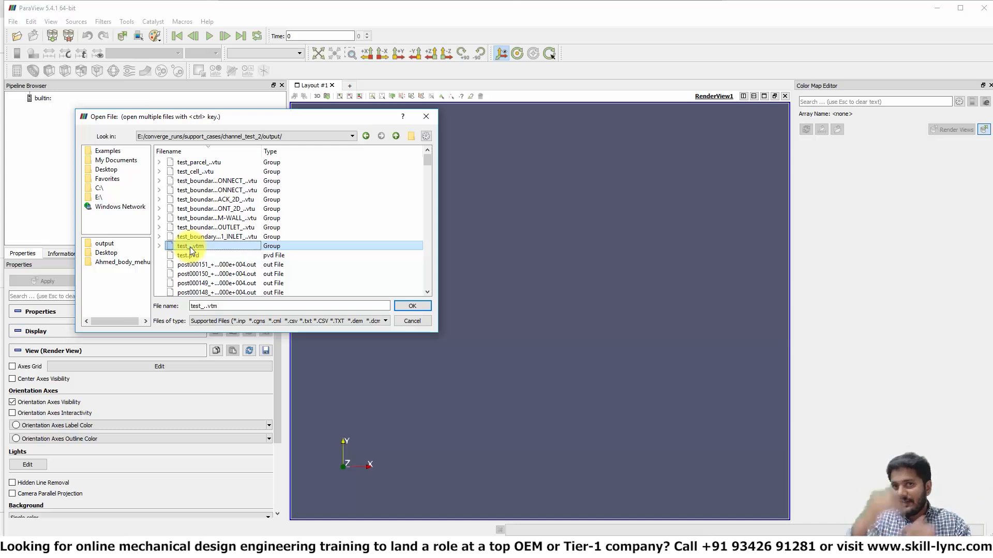
left_click(413, 306)
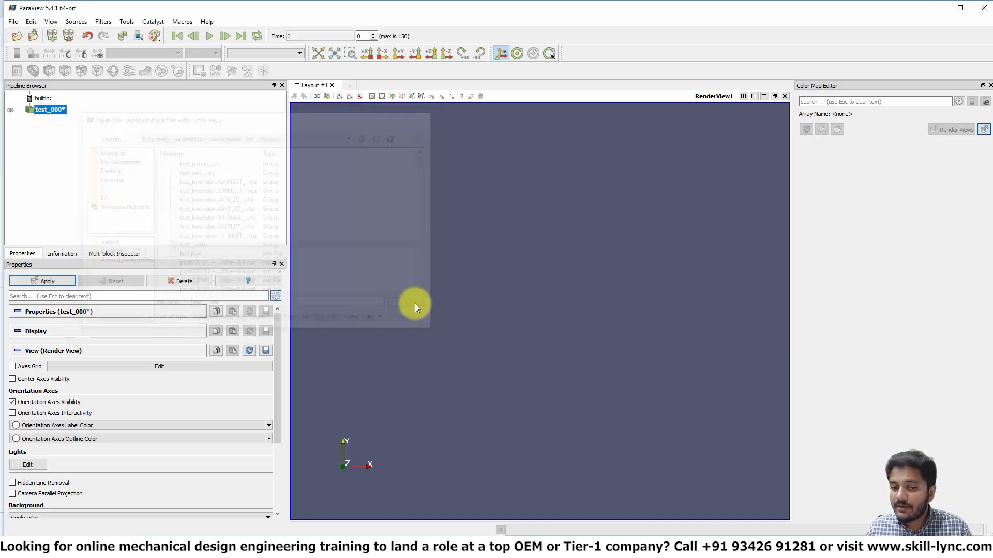
left_click(47, 282)
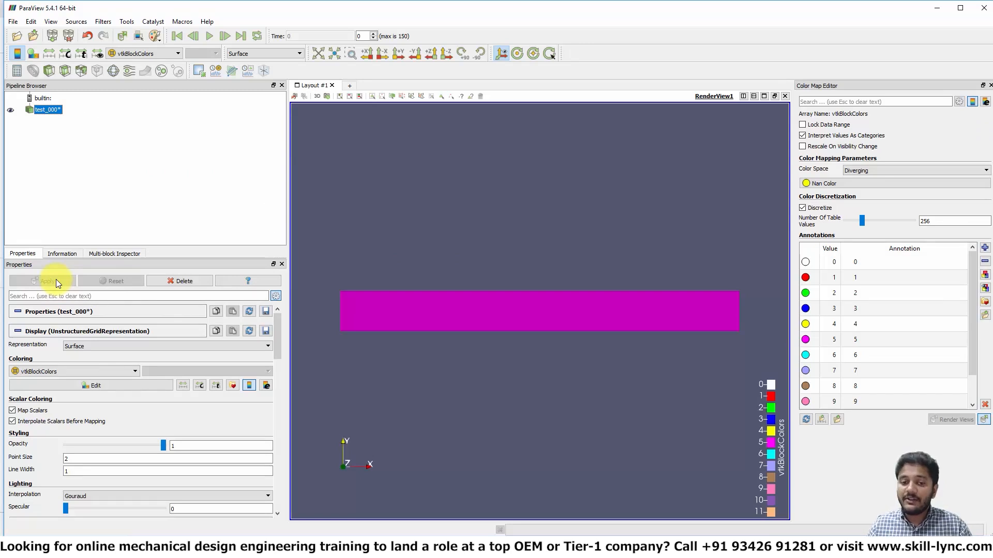
Step: Add a Slice filter with its plane normal set to Z and apply it
left_click_drag(508, 400, 522, 363)
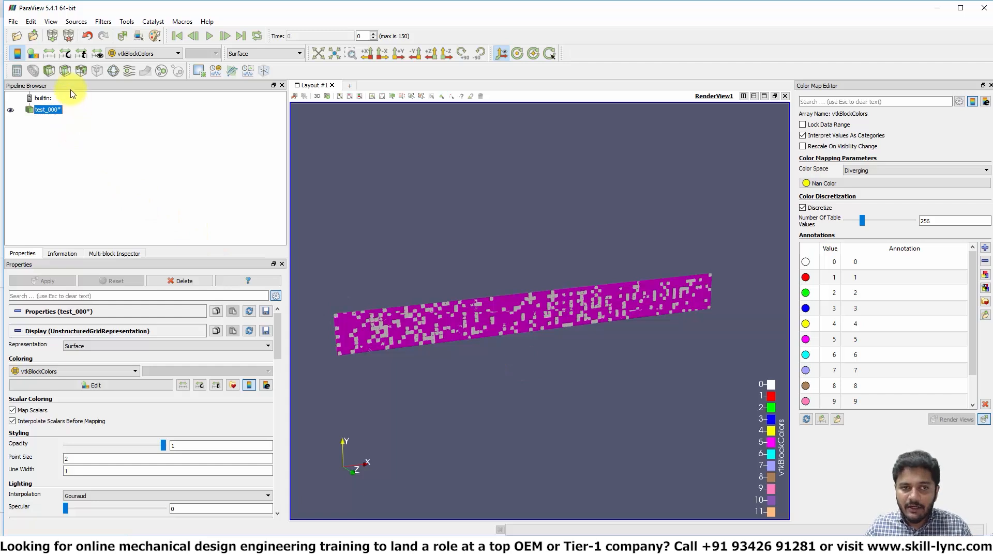
left_click(66, 74)
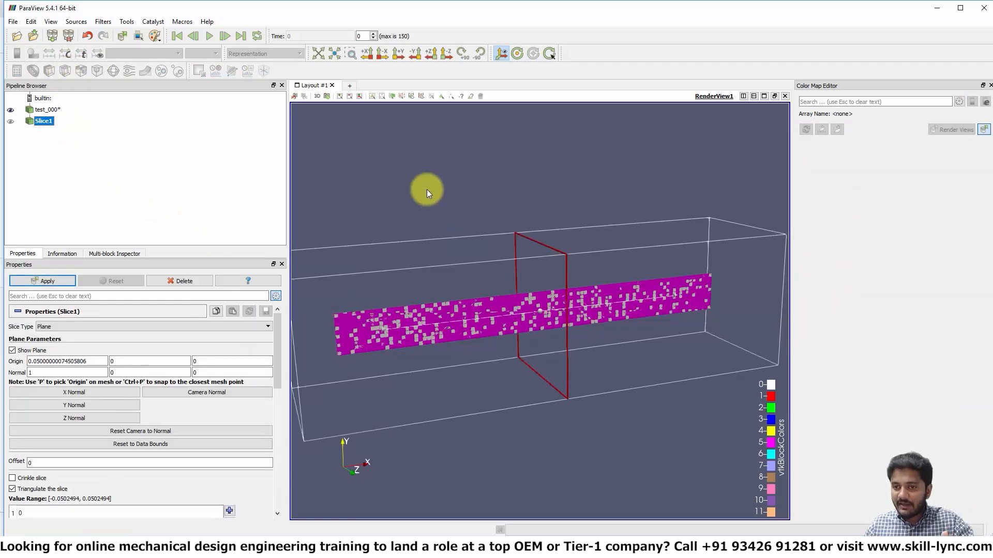
left_click_drag(433, 197, 522, 254)
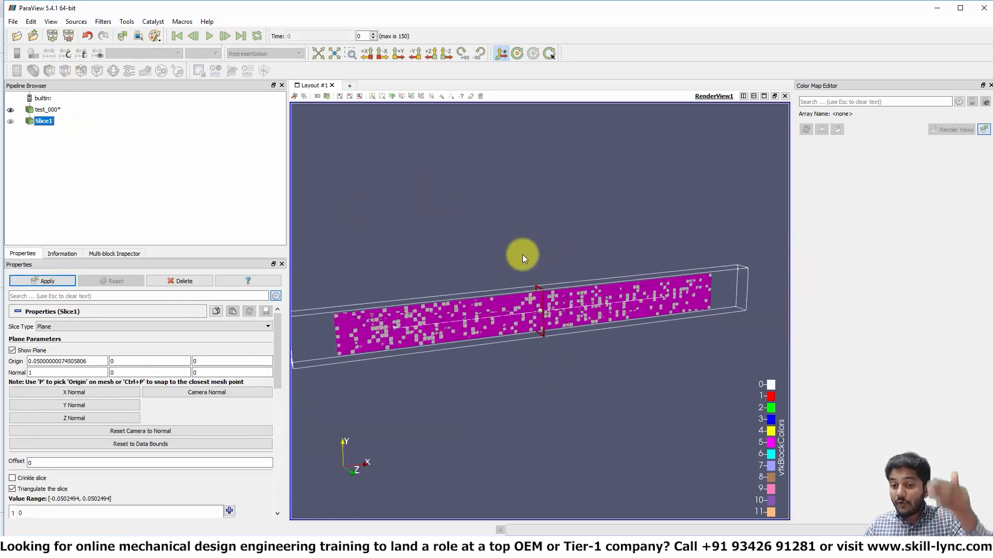
left_click(97, 419)
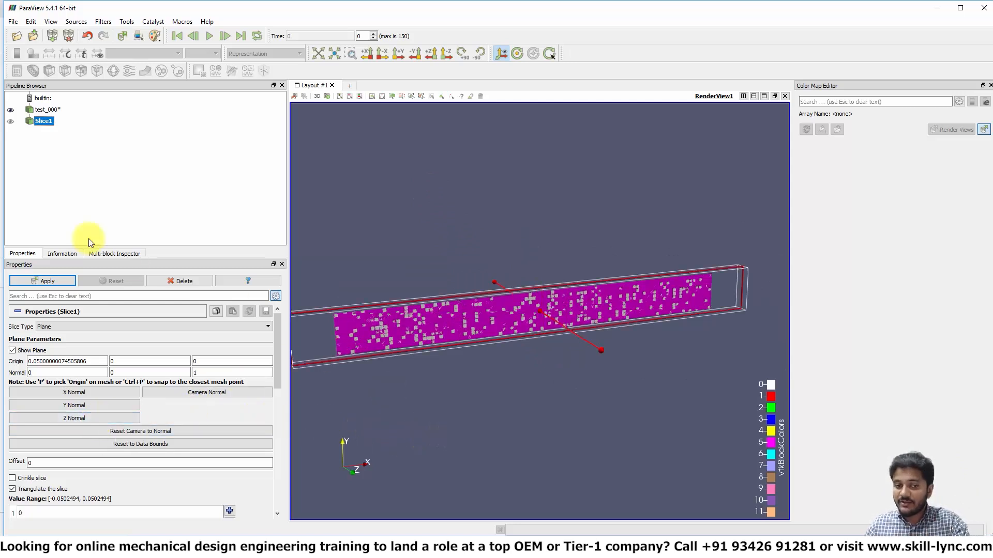
left_click(27, 280)
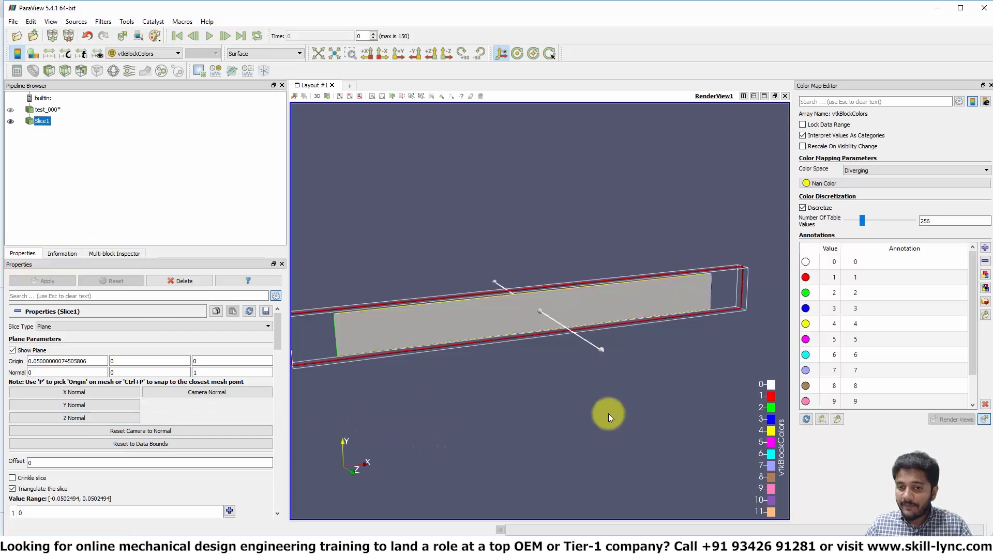
Step: Hide the slice plane widget, turn off triangulation of the slice, and apply
left_click(36, 352)
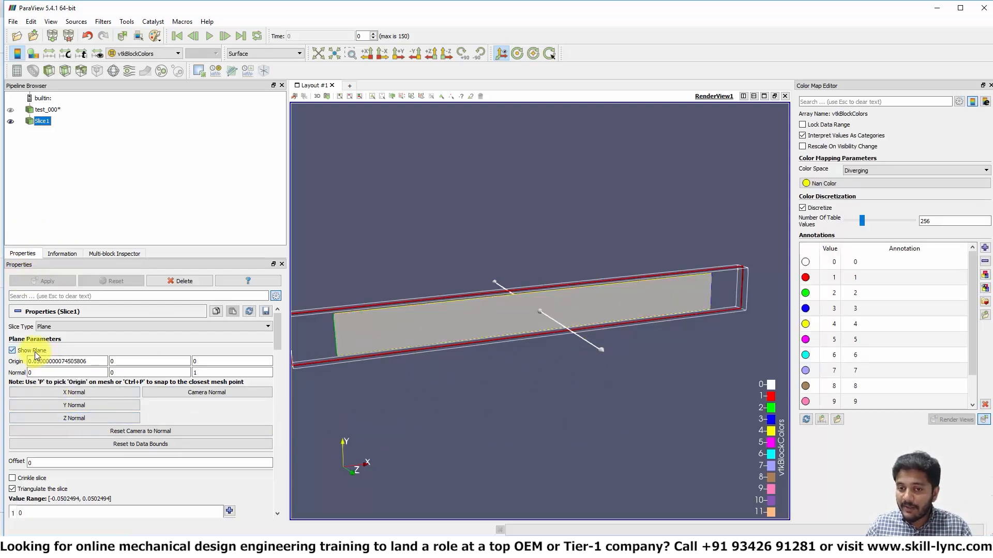
left_click(36, 489)
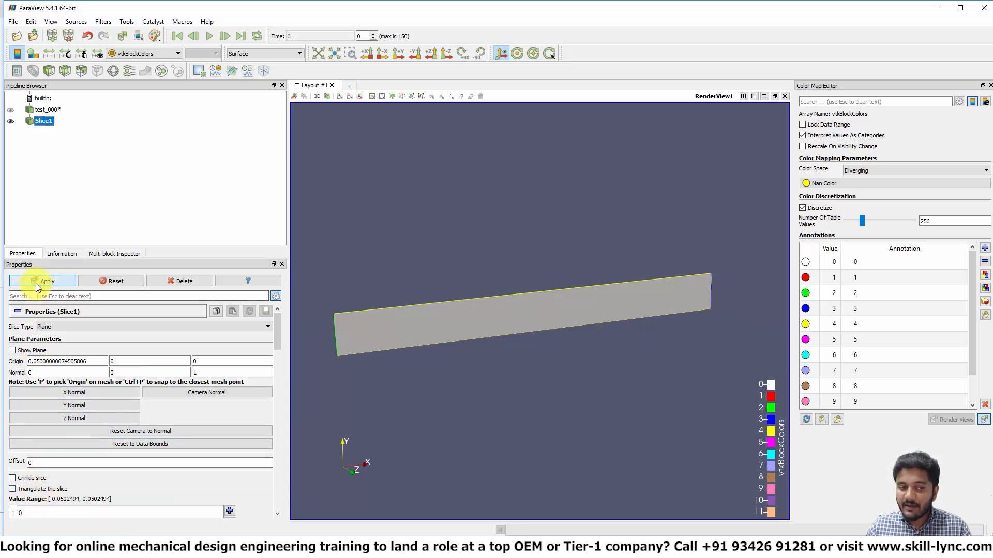
left_click(37, 283)
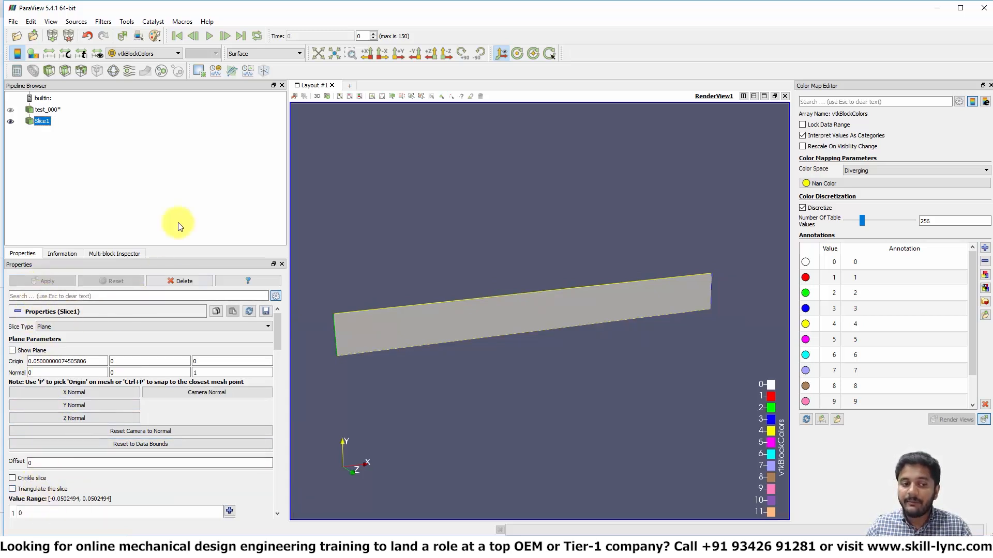
Step: Set the slice's representation to Surface With Edges
left_click(254, 54)
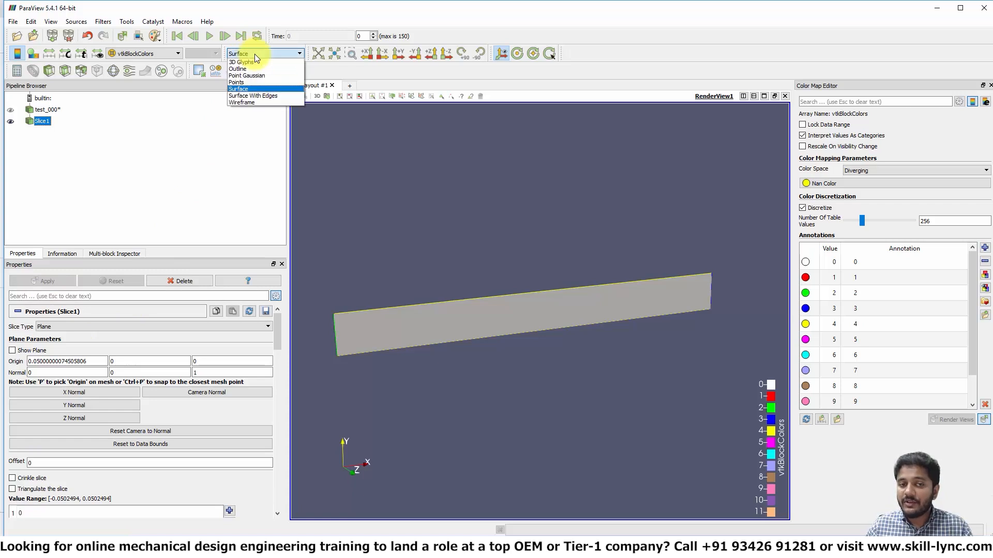
left_click(253, 96)
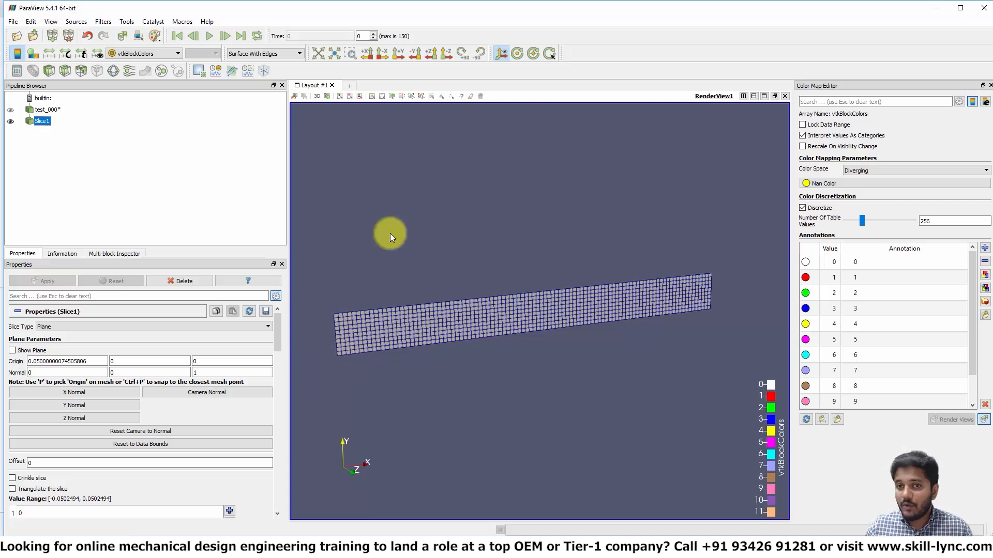
Step: Look along the Z axis and color the slice by velocity
left_click(429, 57)
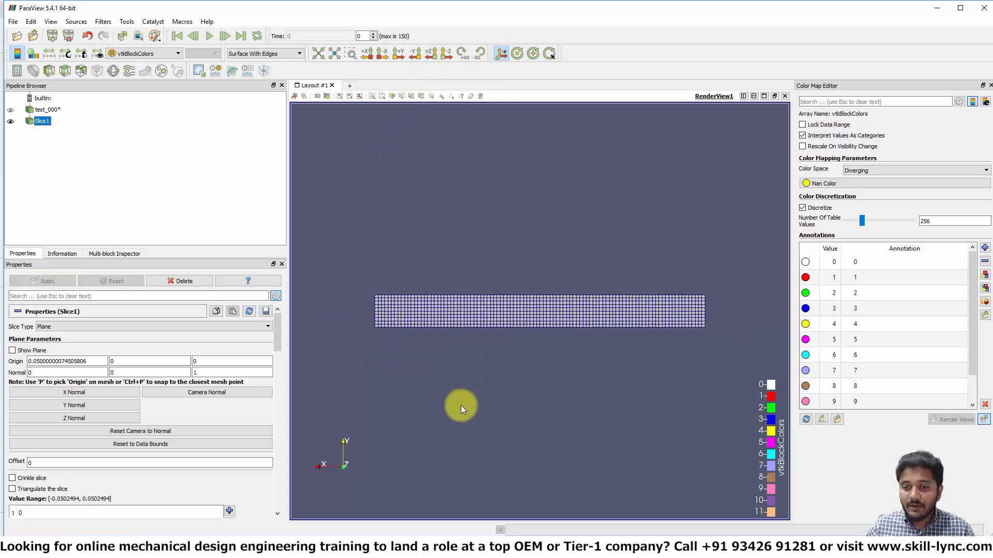
scroll(461, 405, "up", 2)
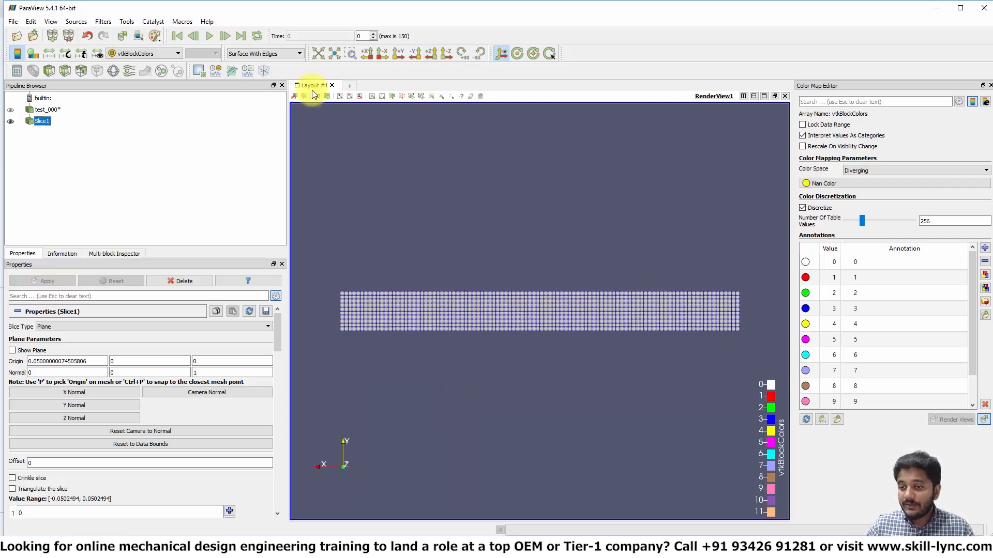
left_click(139, 54)
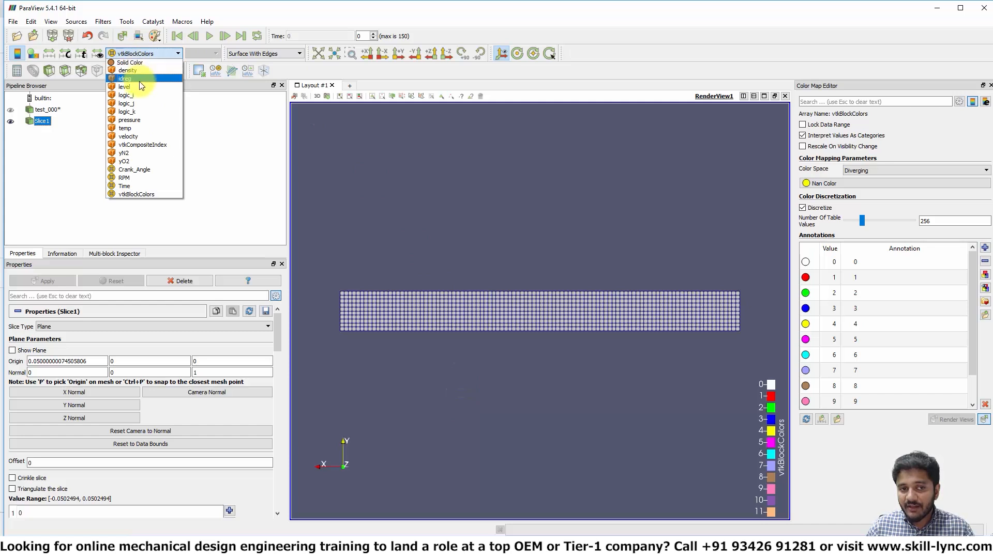
key("Escape")
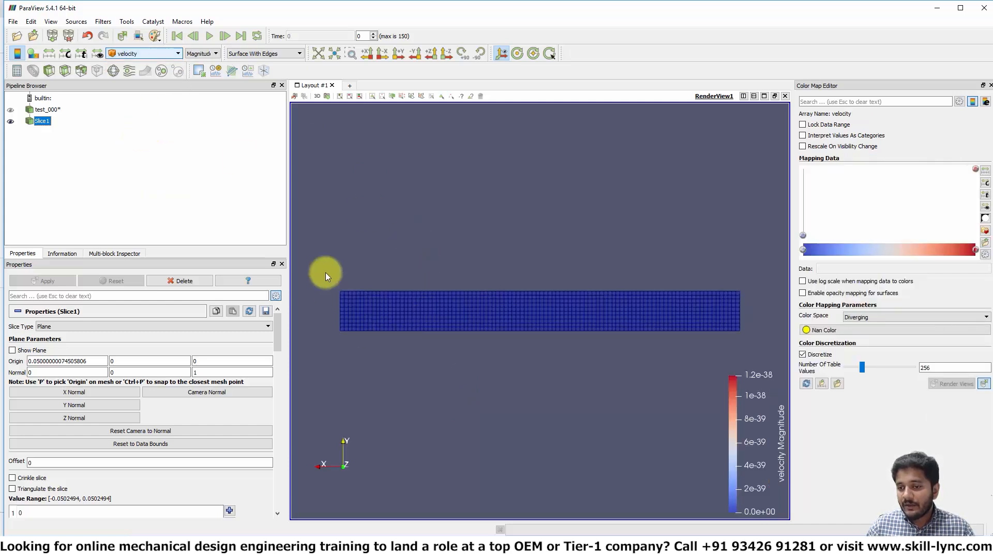
Step: Play the time animation, pause it, and rescale the velocity color map to the data range
left_click(210, 35)
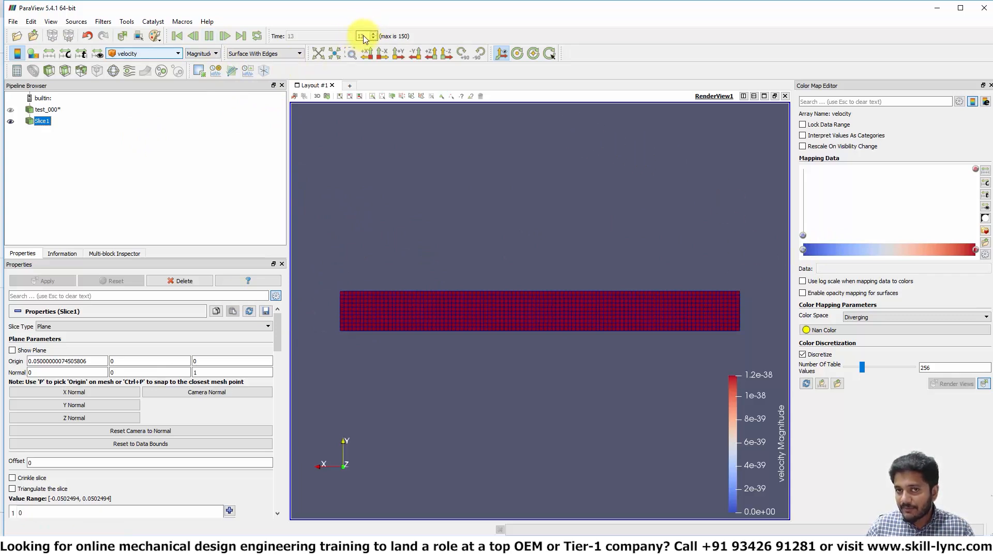
left_click(209, 36)
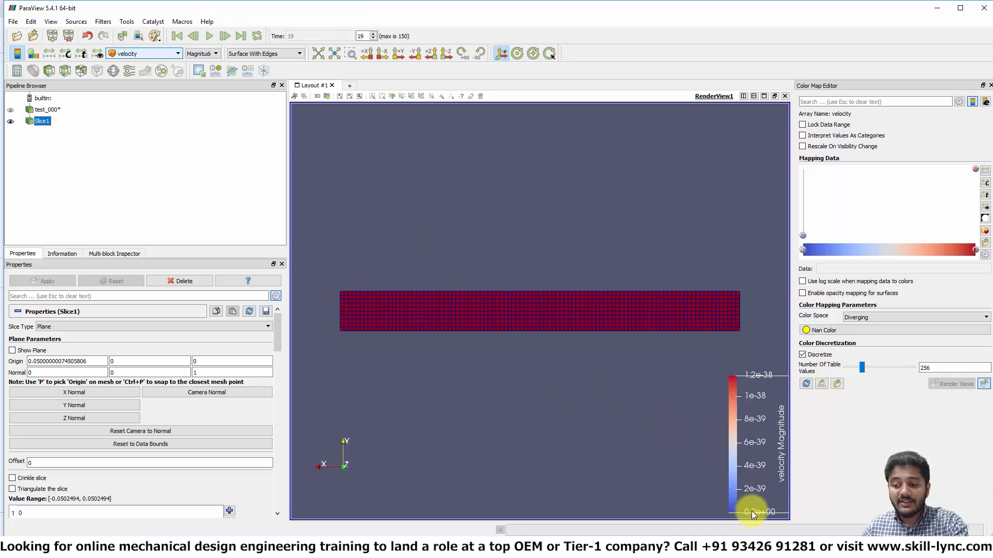
left_click(984, 174)
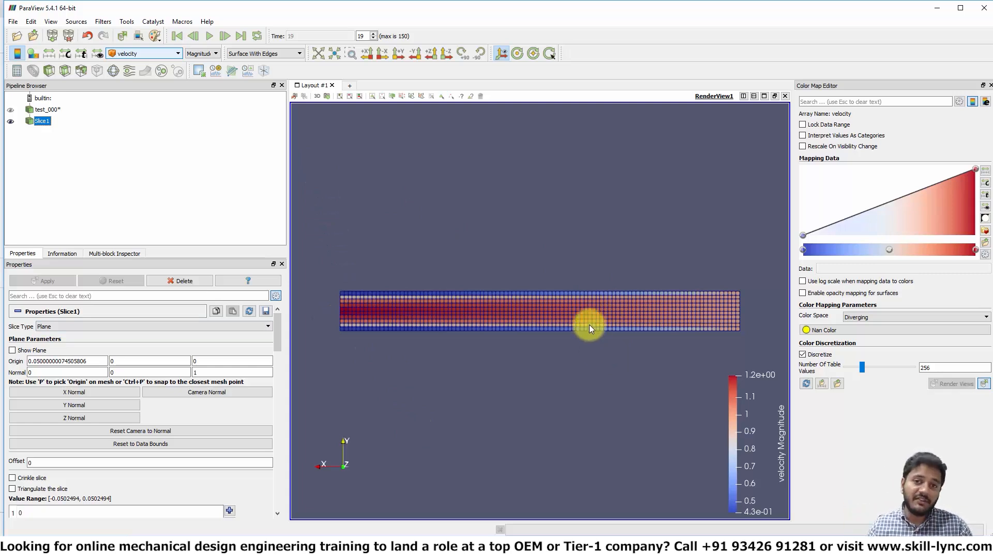
Step: Return to the first time step and play the animation again, flipping the view direction
left_click(179, 38)
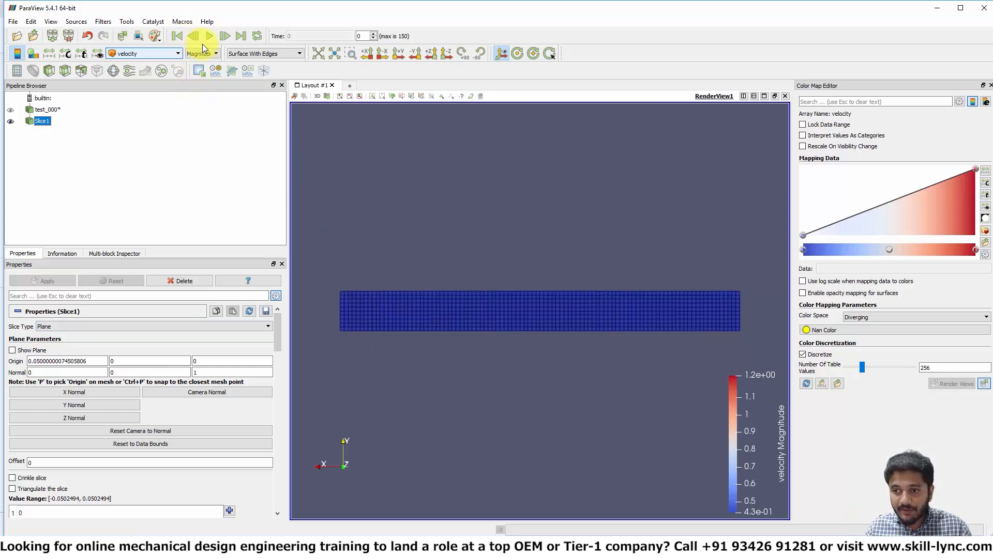
left_click(210, 37)
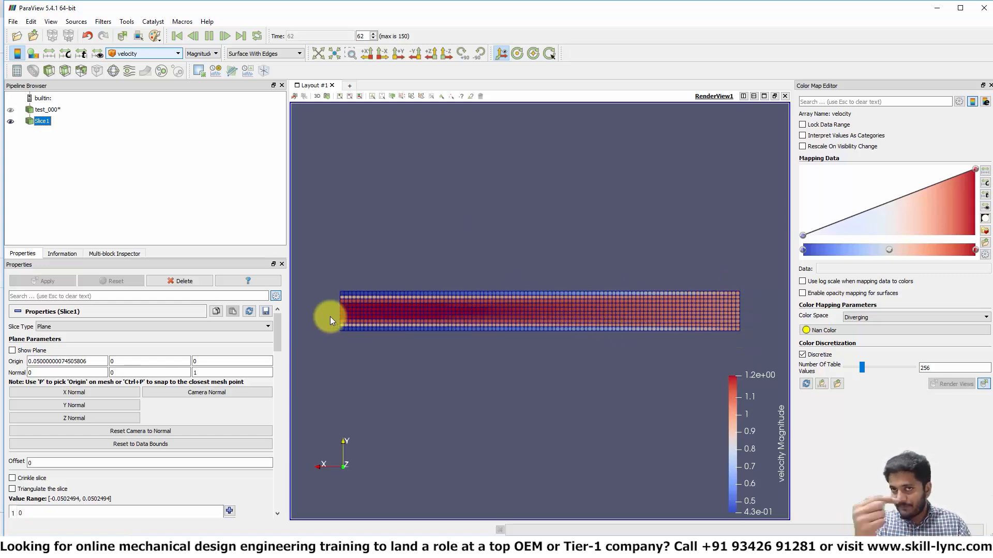
left_click(442, 56)
left_click(209, 36)
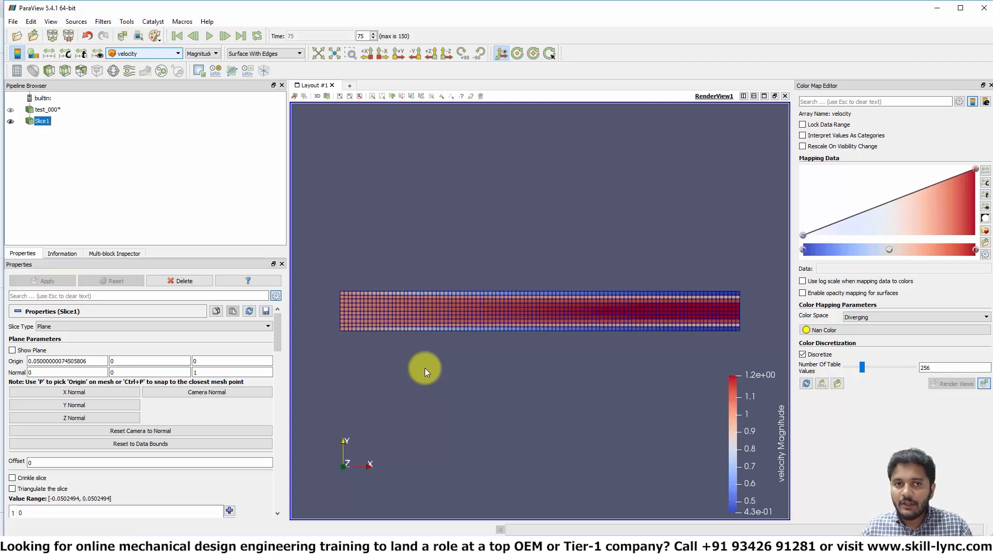
Step: Color the slice by yN2 instead of velocity
left_click(176, 53)
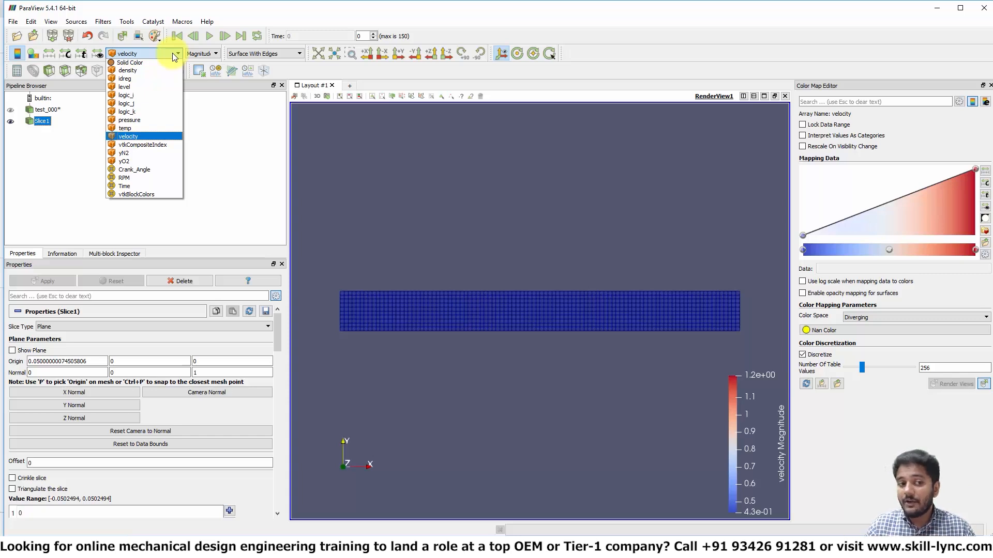
left_click(139, 153)
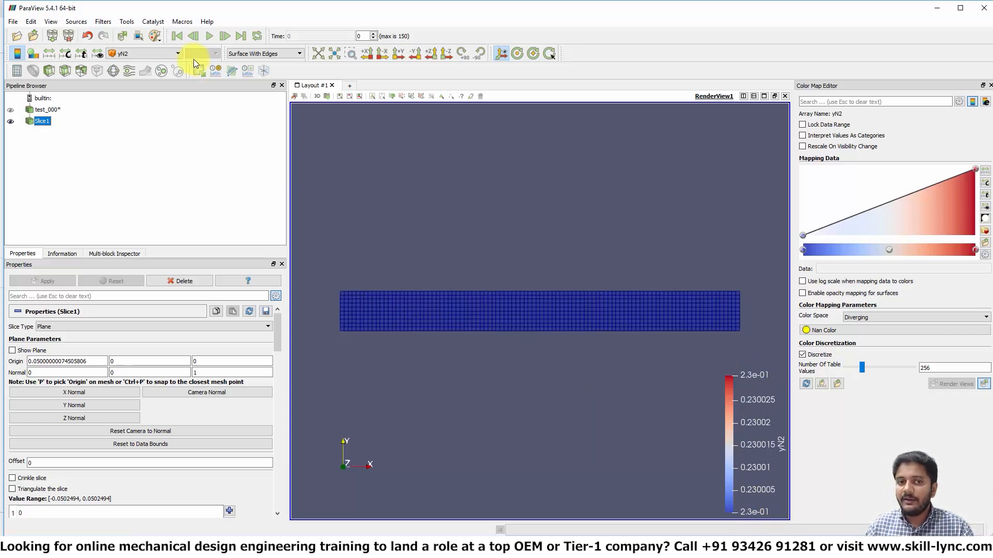
Step: Play the time animation, pause it, and rescale the yN2 color map to the data range
left_click(206, 35)
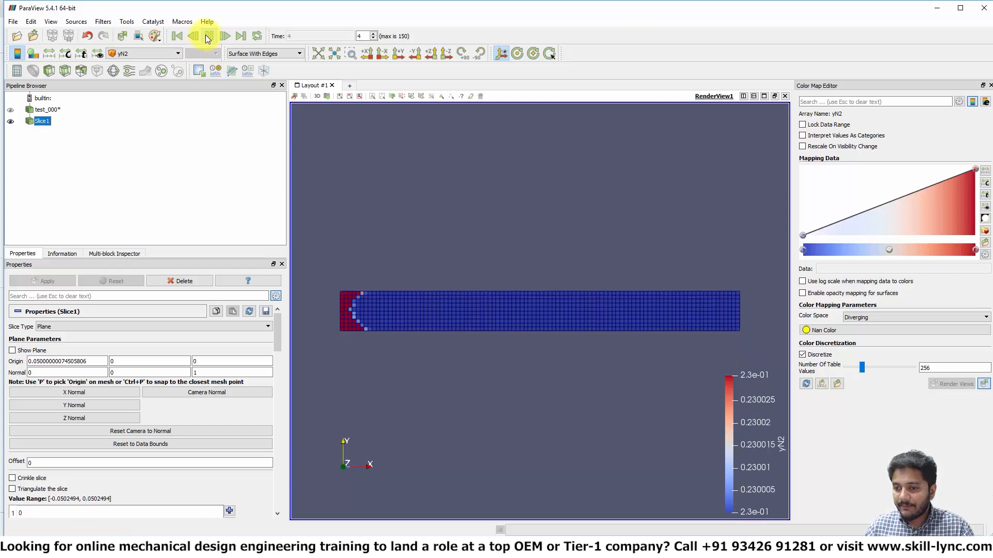
left_click(207, 35)
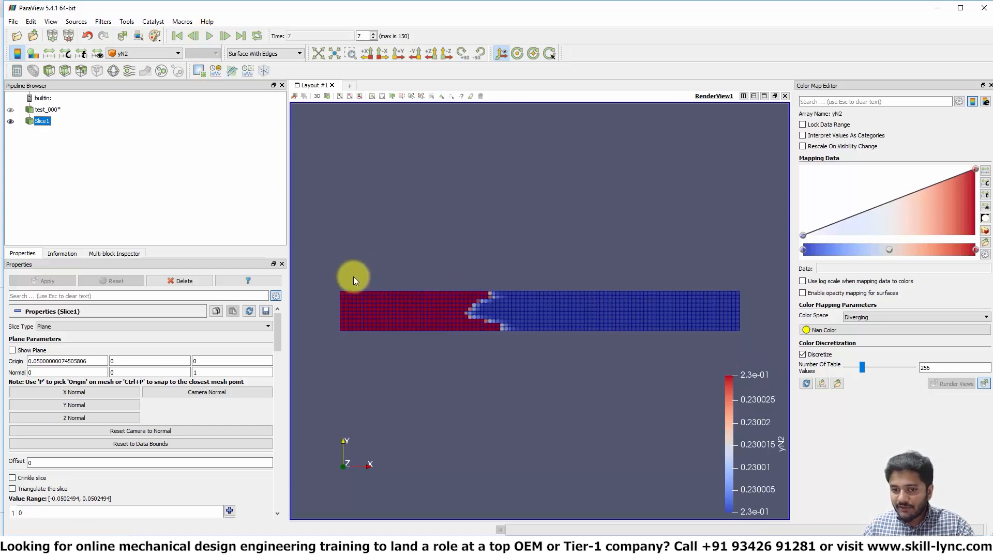
left_click(209, 36)
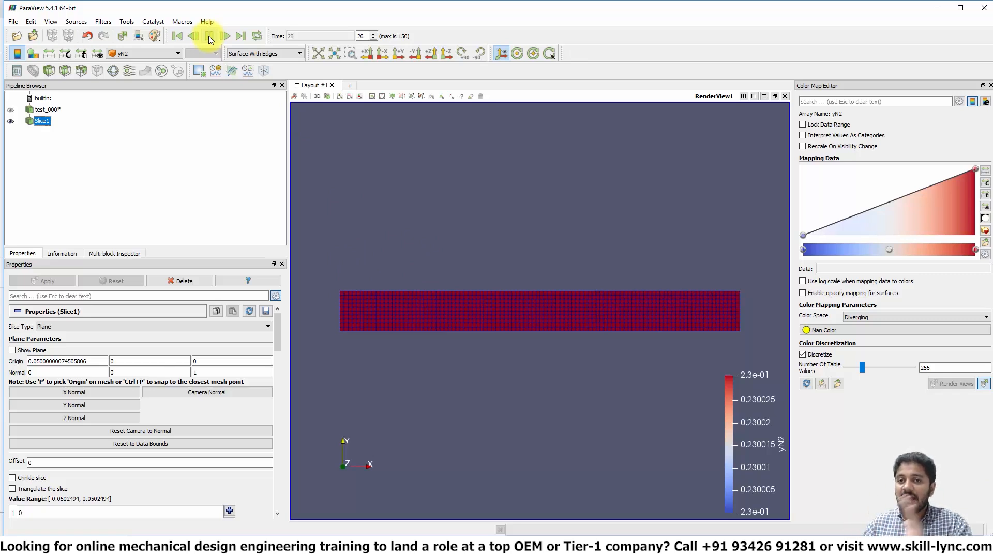
left_click(208, 36)
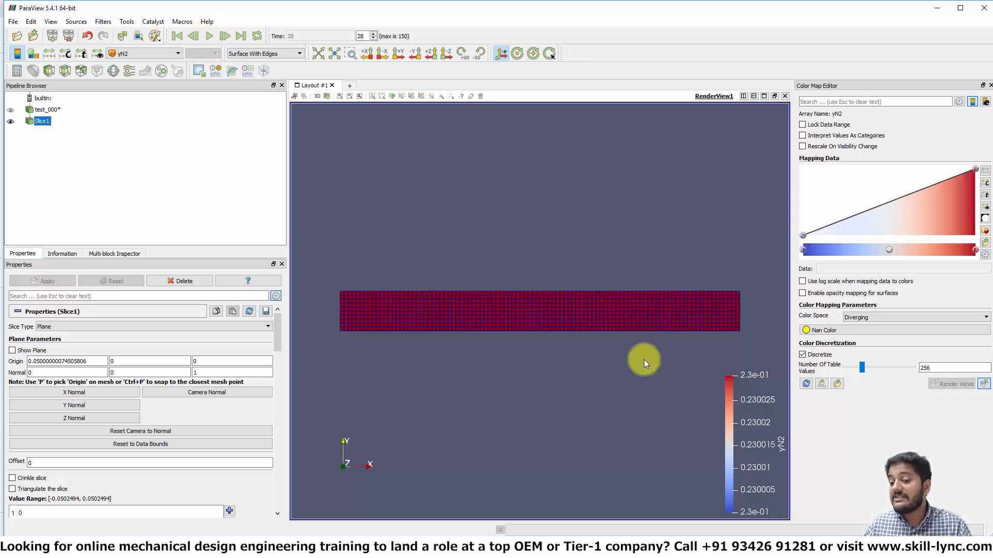
left_click(985, 170)
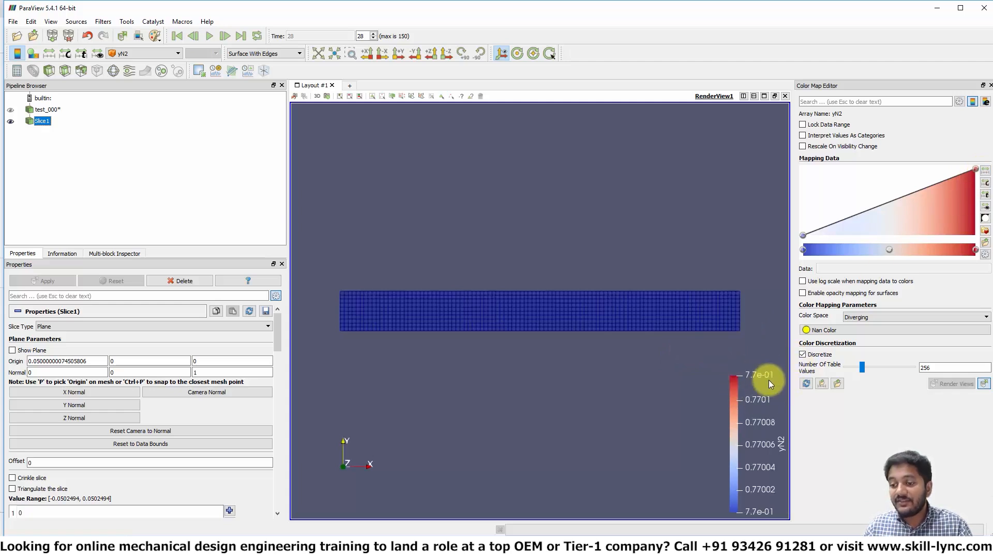
Step: Restart the animation from the first time step and pause it partway through
left_click(178, 35)
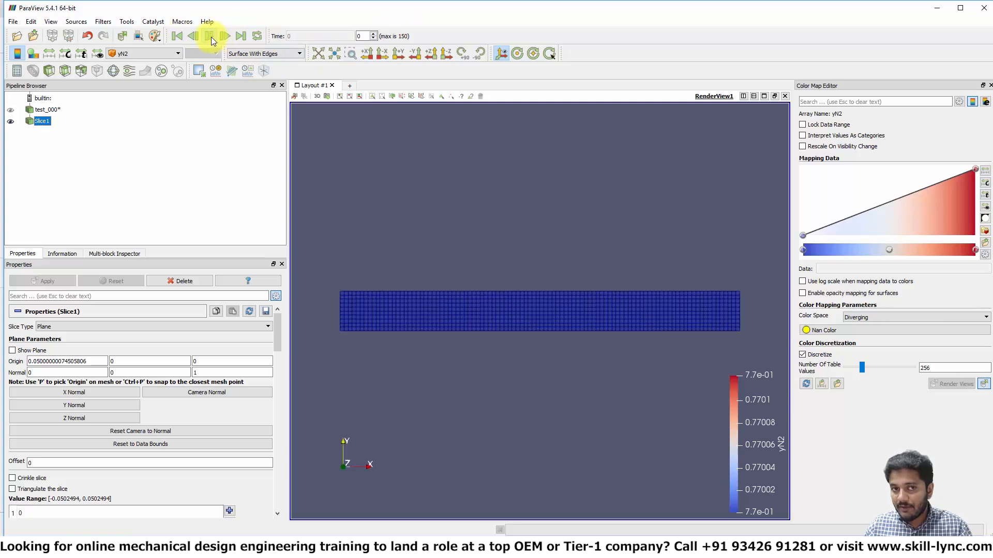
left_click(209, 36)
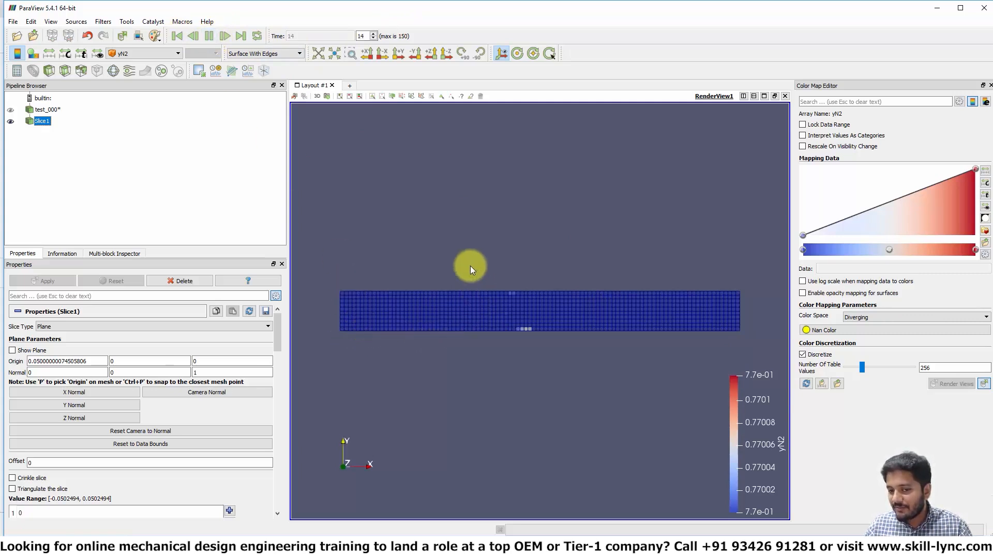
left_click(208, 41)
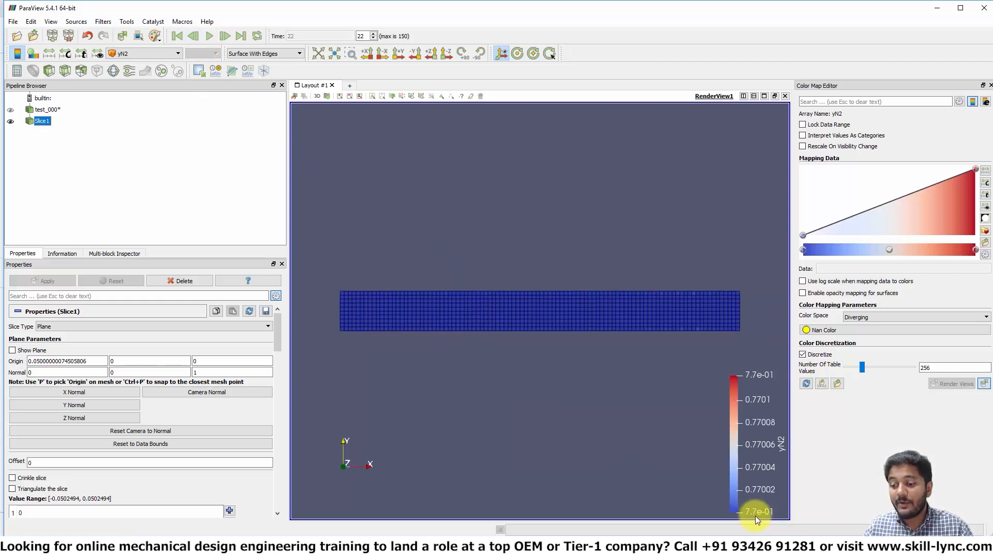
Step: Set a custom yN2 color map range with a minimum of 0 and rescale
left_click(985, 171)
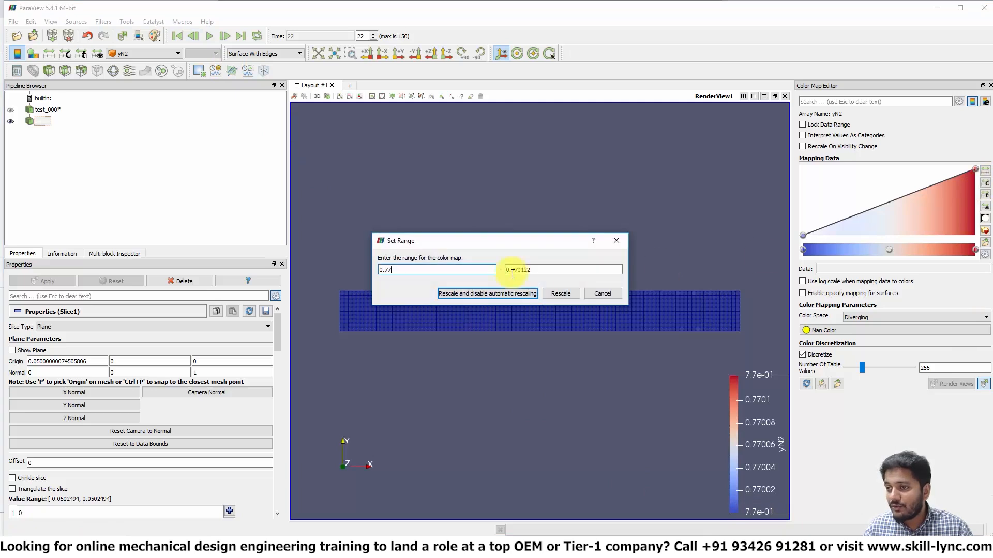
left_click(414, 271)
left_click_drag(414, 272, 354, 268)
key("BackSpace")
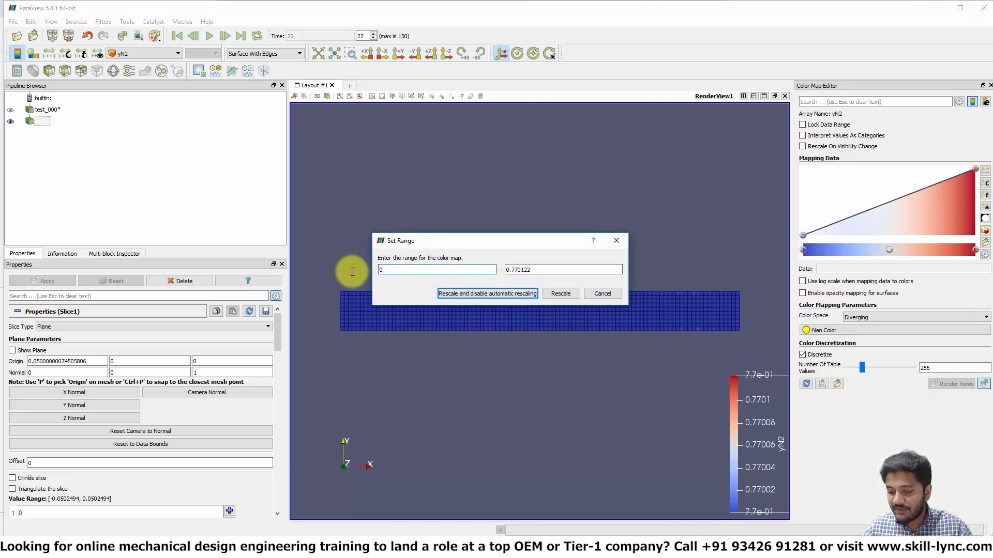
type("0")
left_click(551, 293)
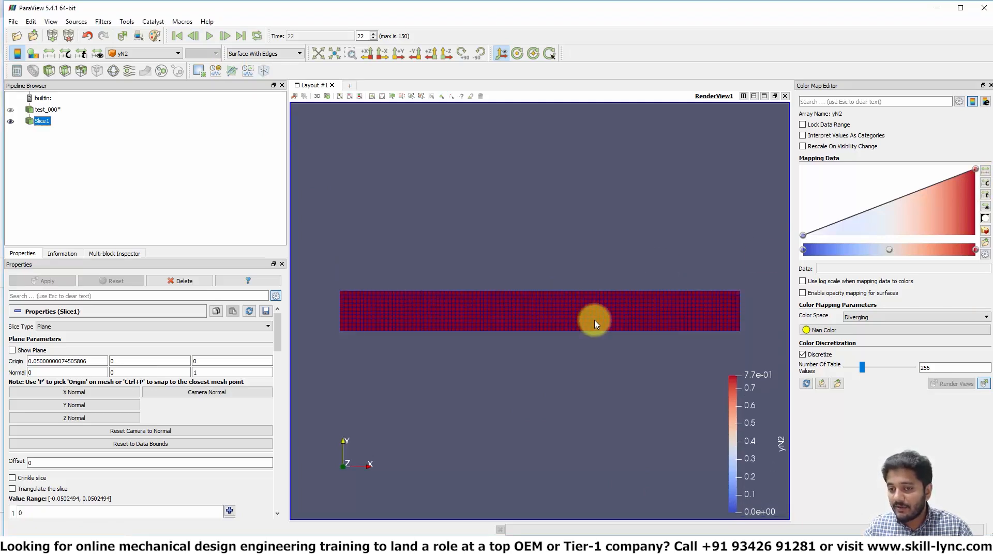
Step: Replay the animation from the start, pause it, and jump to time step 10
left_click(177, 36)
left_click(210, 37)
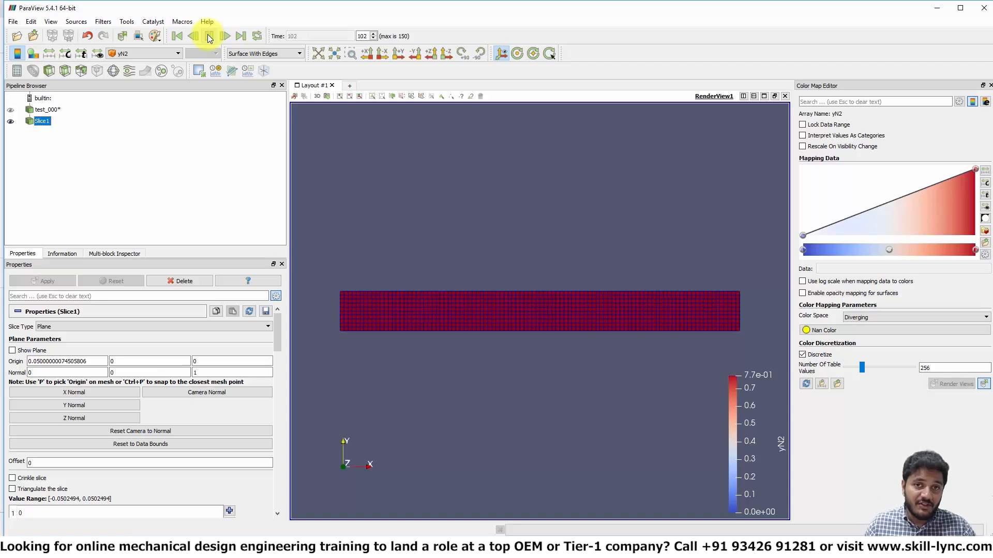
left_click(209, 36)
double_click(363, 36)
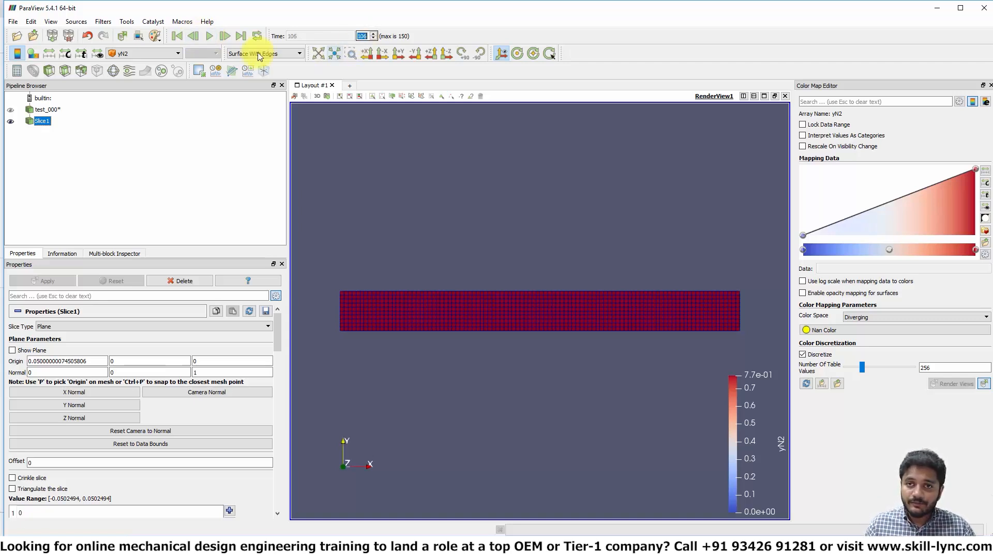
type("3")
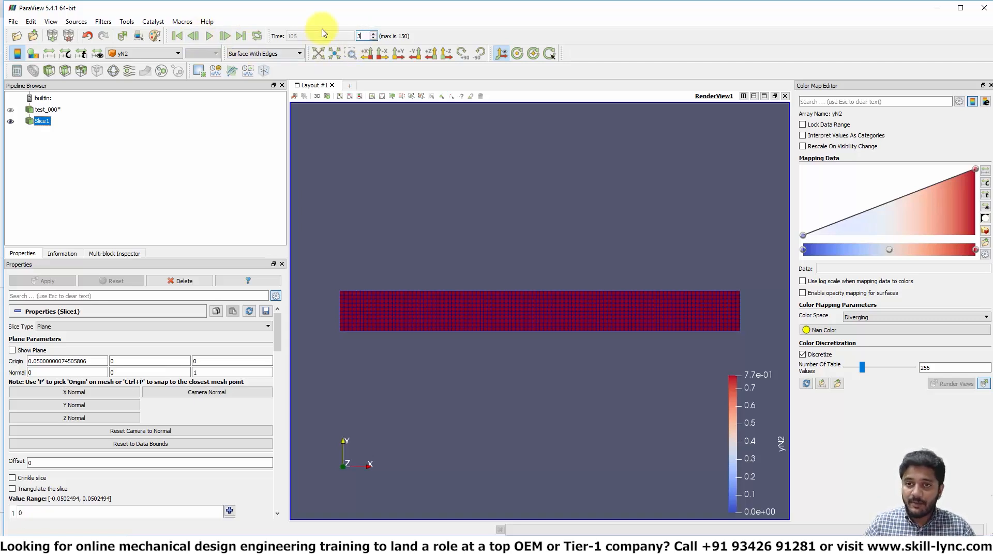
type("0")
key("Return")
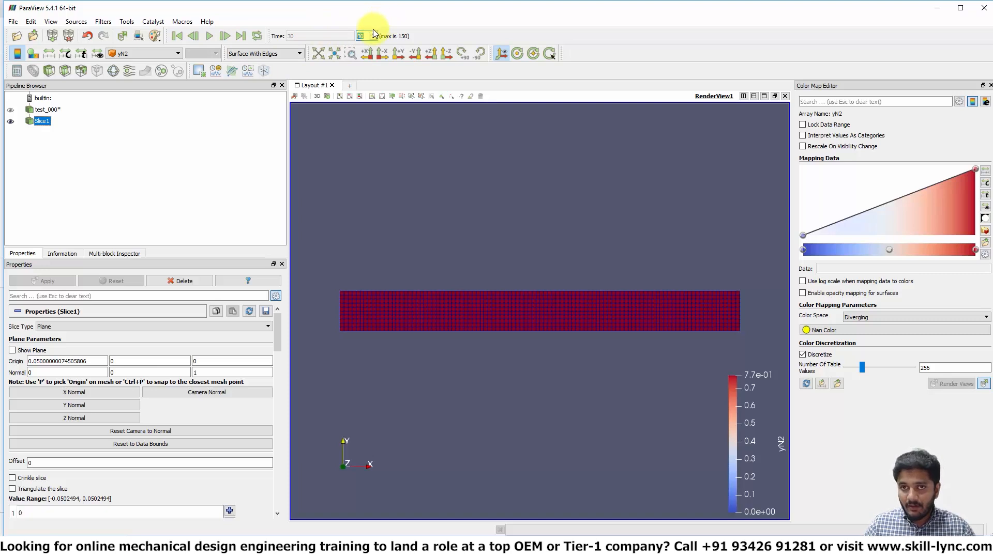
type("10")
key("Return")
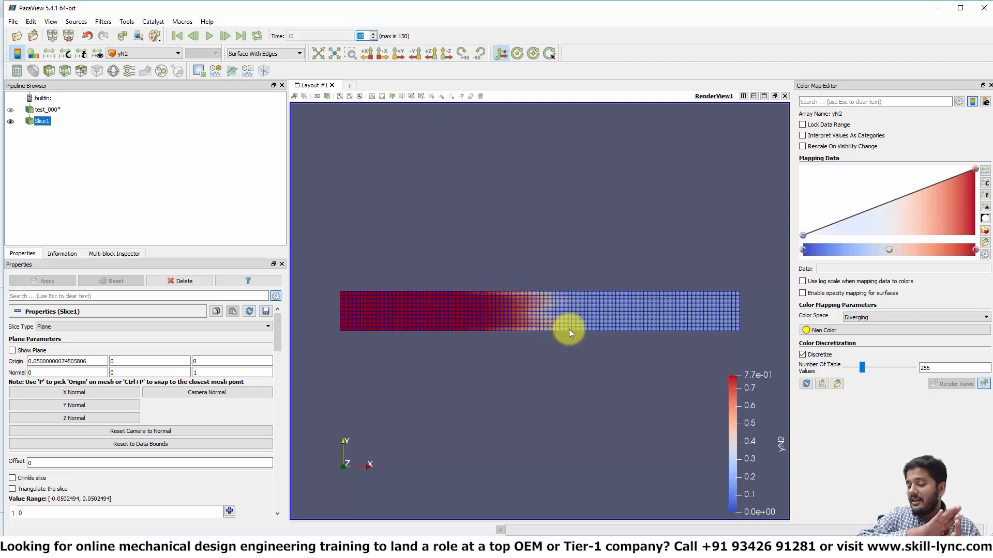
Step: Step forward one frame at a time to time step 19
left_click(227, 34)
left_click(226, 34)
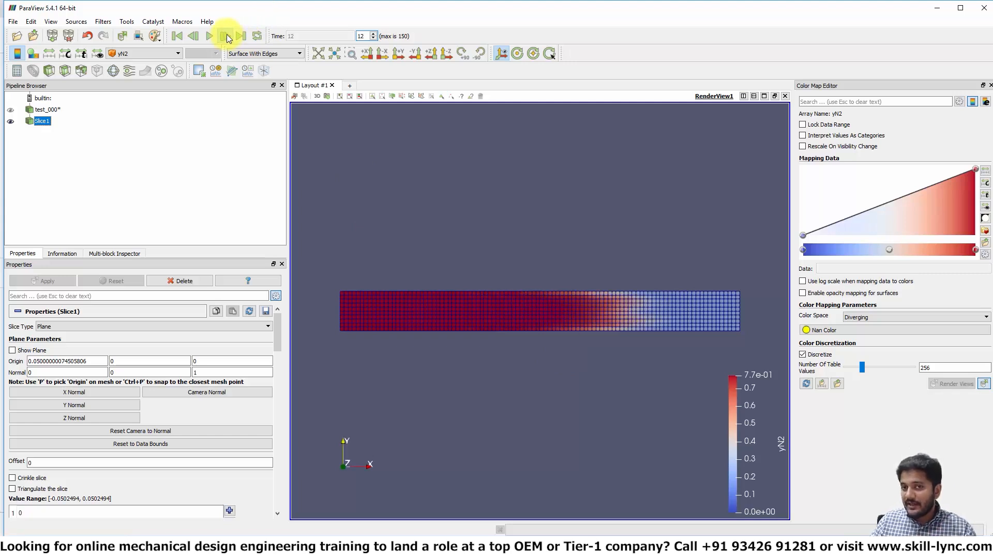
left_click(226, 34)
left_click(227, 34)
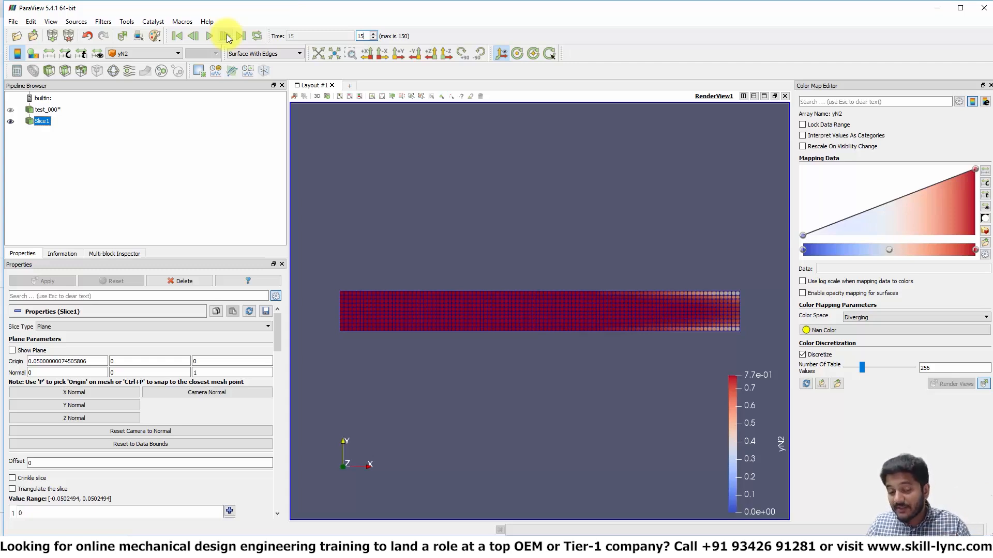
left_click(226, 34)
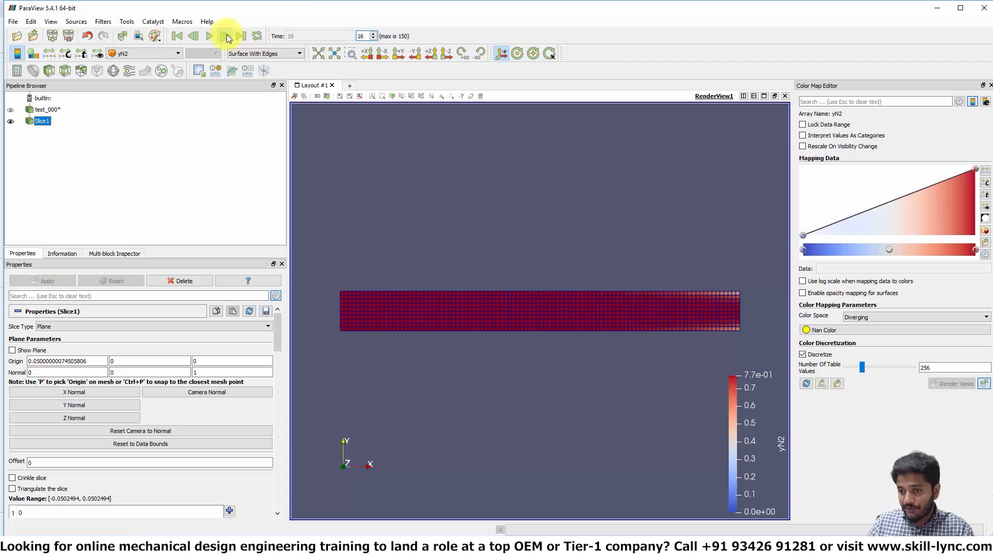
left_click(226, 34)
left_click(227, 34)
left_click(226, 34)
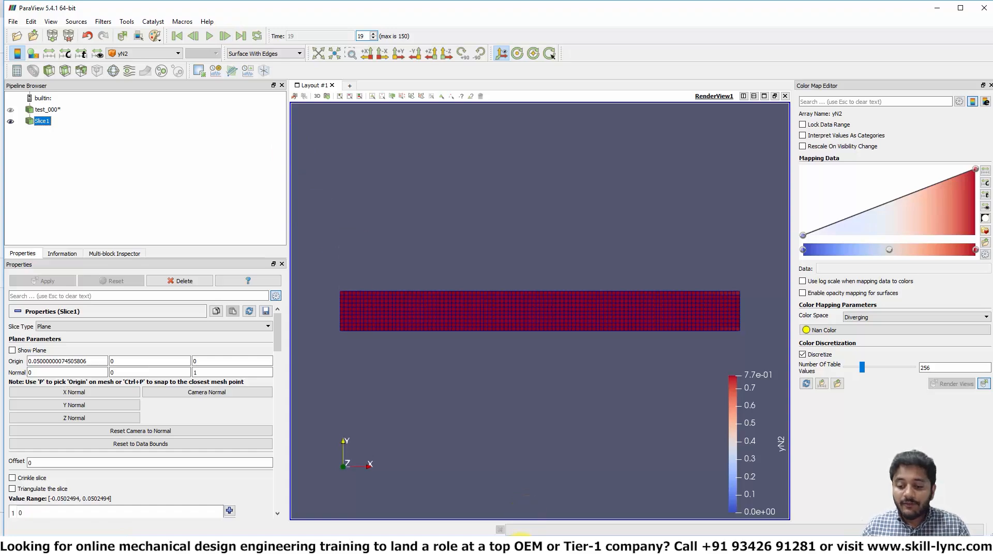
Step: Switch to CONVERGE Studio's line plotting and set the directory to converge_runs/support_cases/channel_test_2
left_click(484, 520)
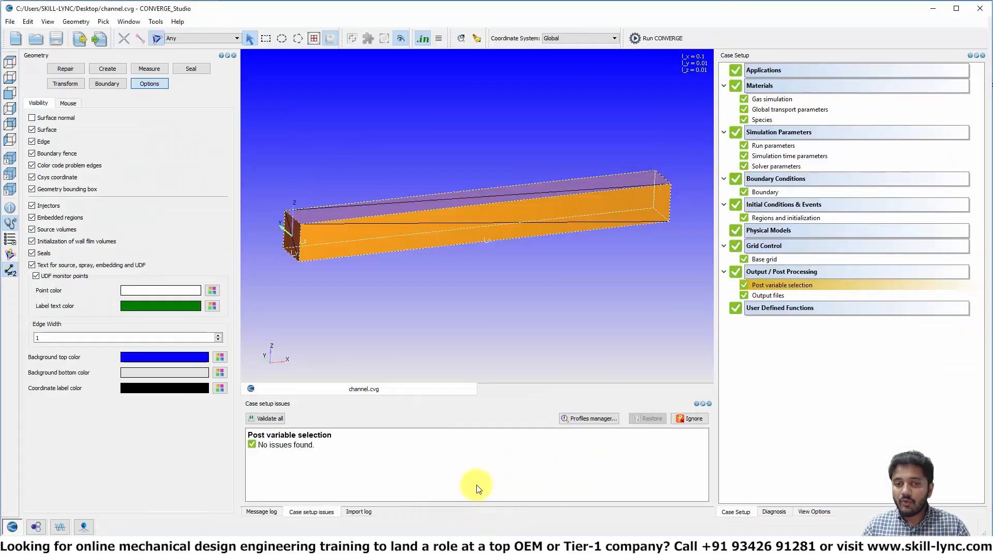
left_click(60, 528)
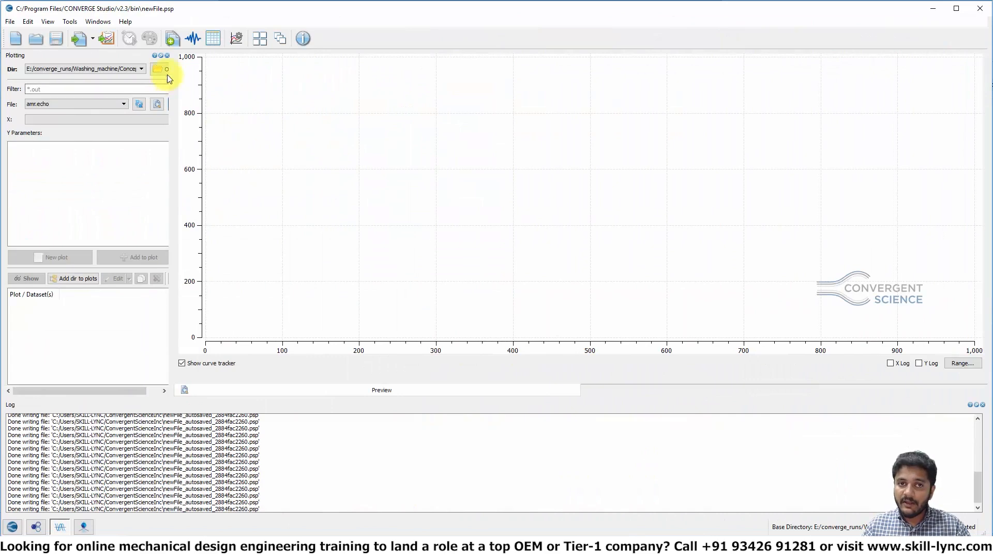
left_click(161, 70)
left_click(160, 42)
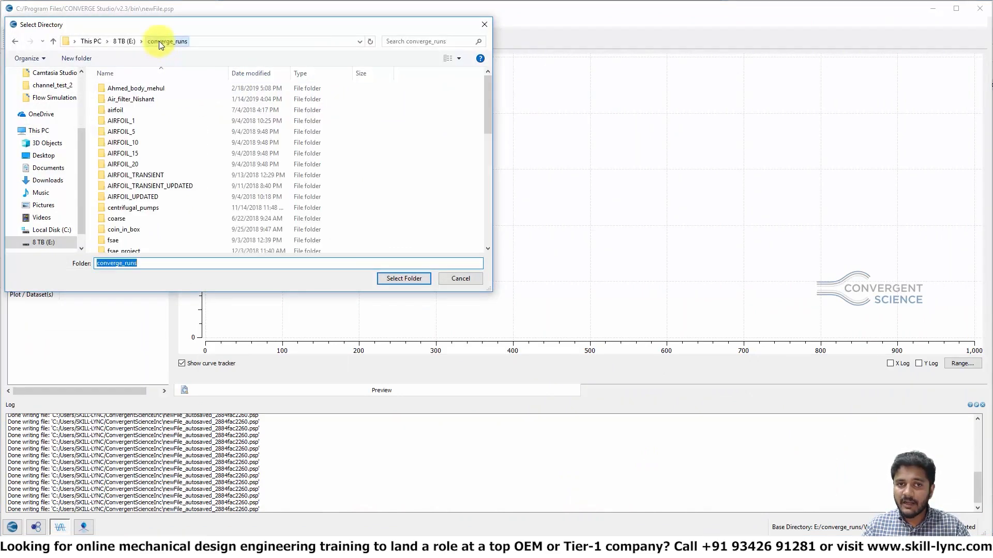
left_click(138, 142)
type("supercharger")
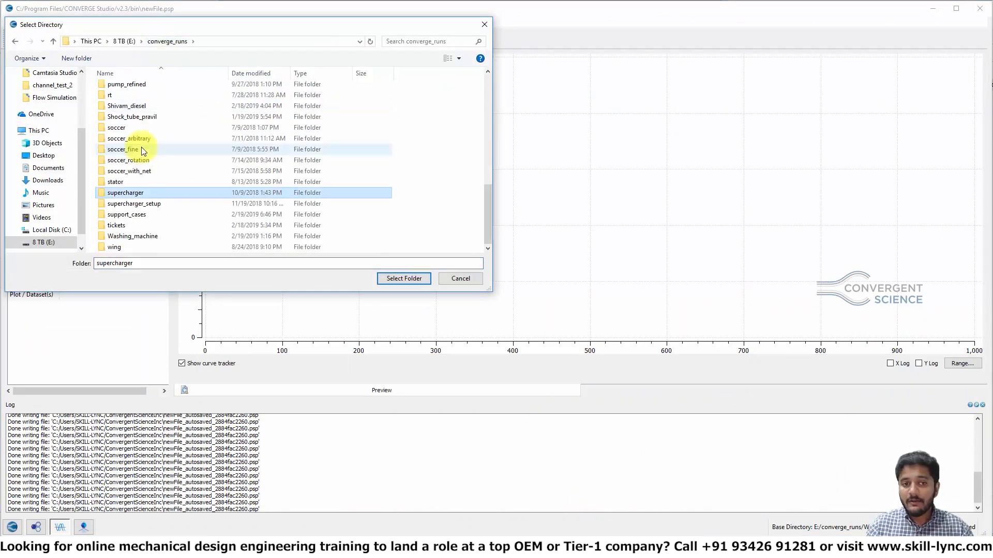
double_click(141, 214)
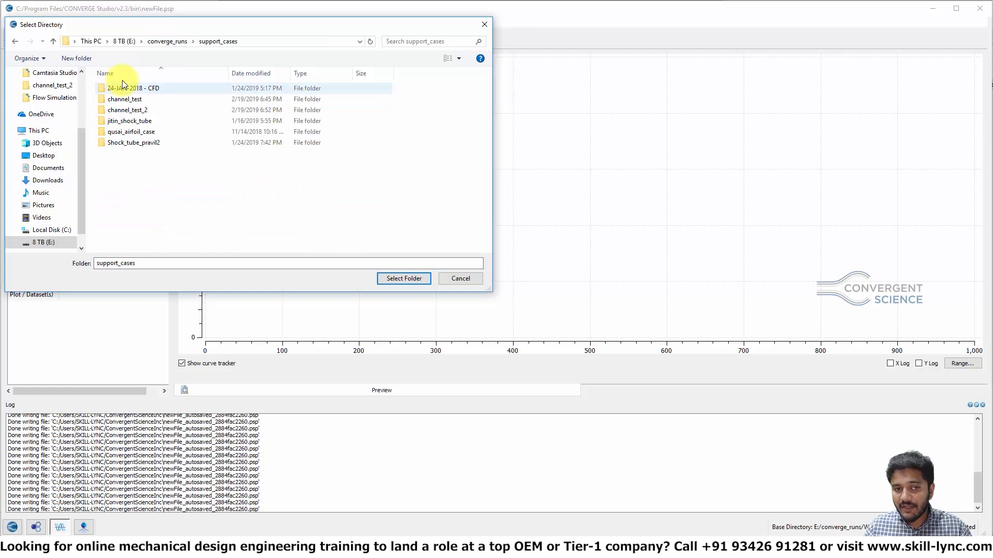
double_click(141, 110)
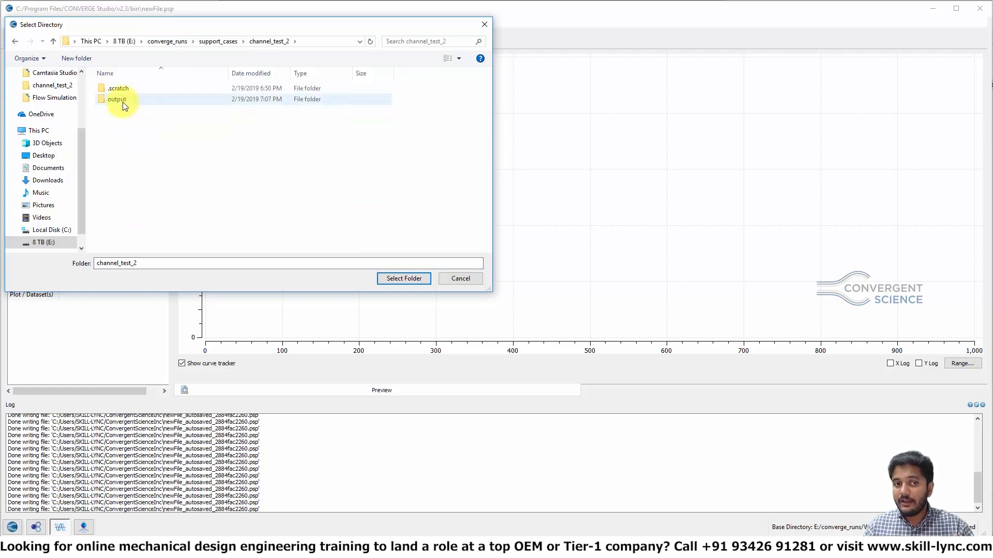
double_click(124, 102)
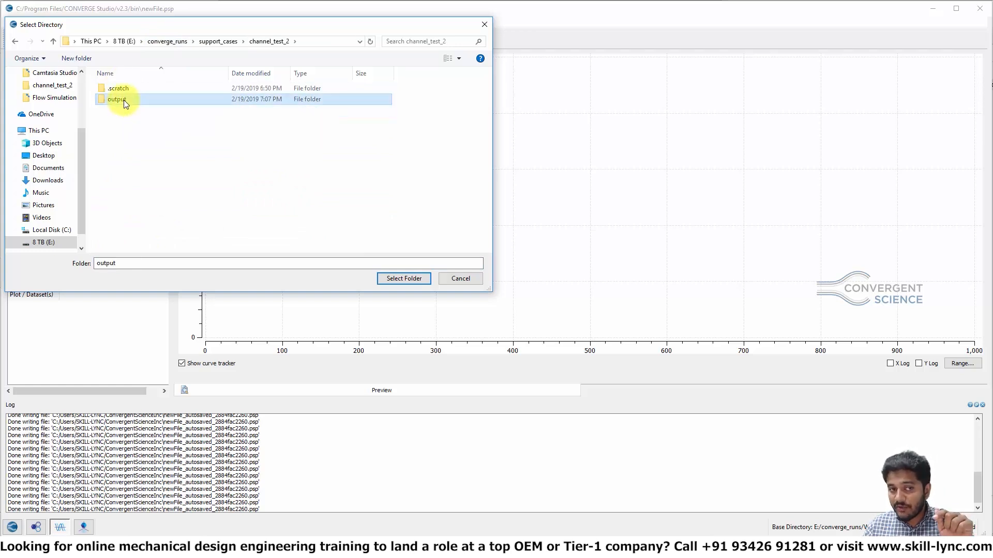
left_click(260, 42)
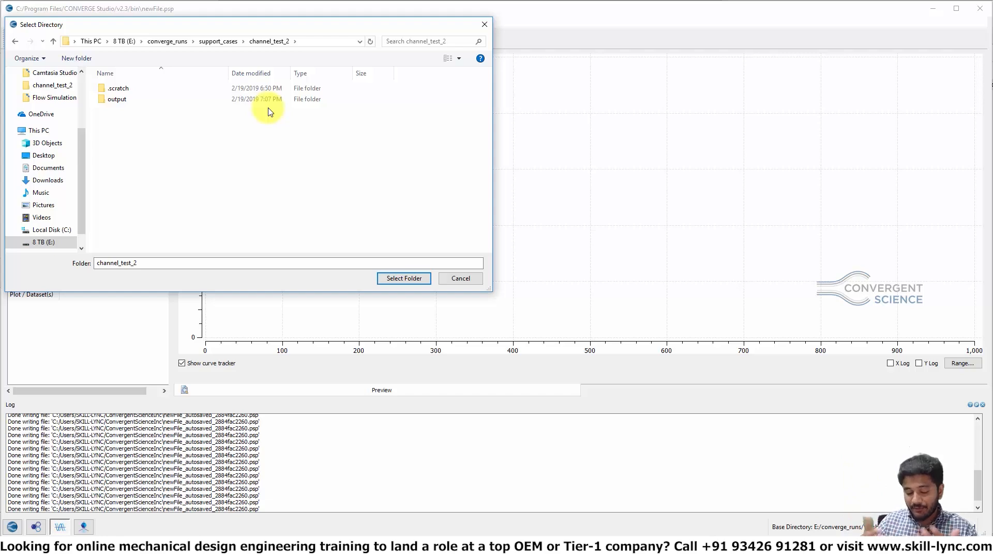
left_click(409, 278)
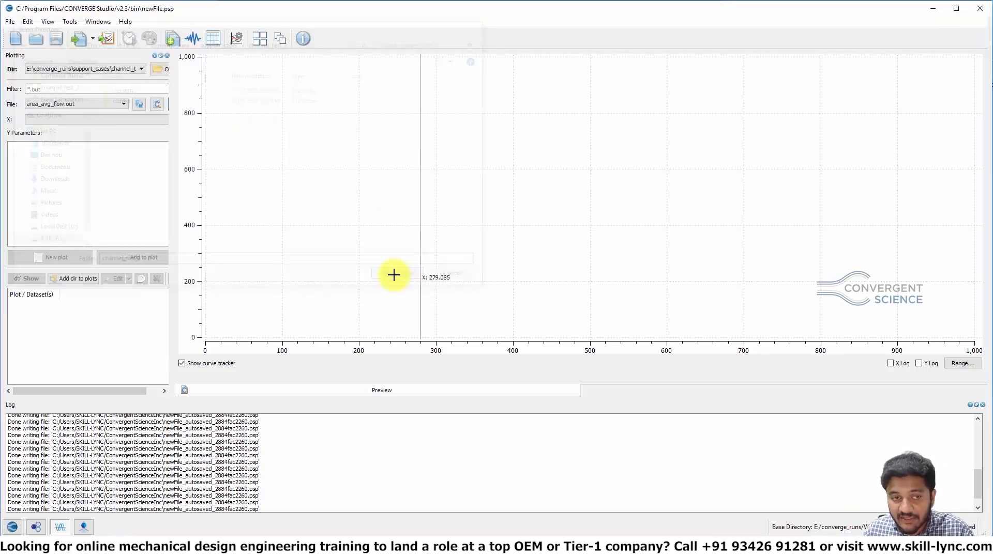
Step: Plot Mass_Flow_Rate [bound_id_1] from area_avg_flow.out against cycles
left_click(82, 105)
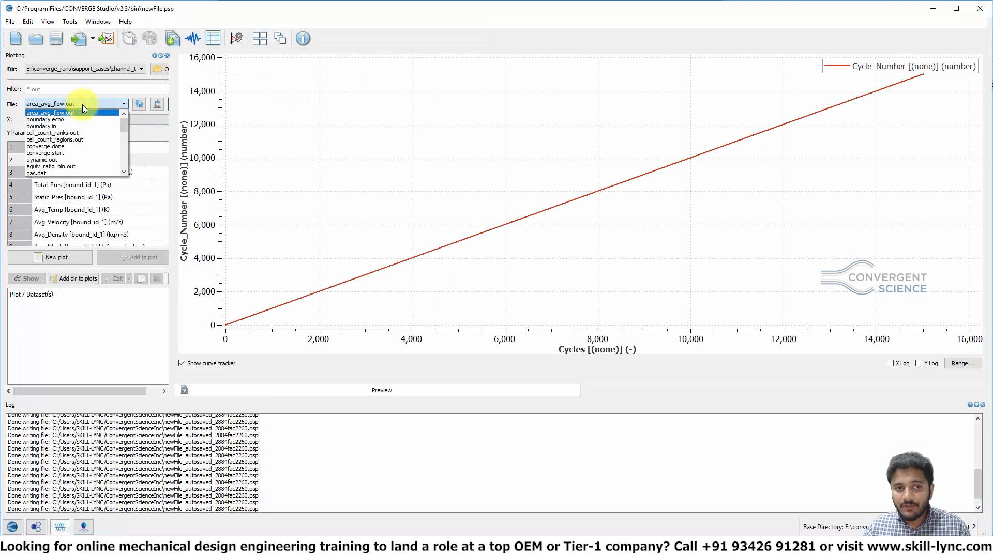
left_click(82, 105)
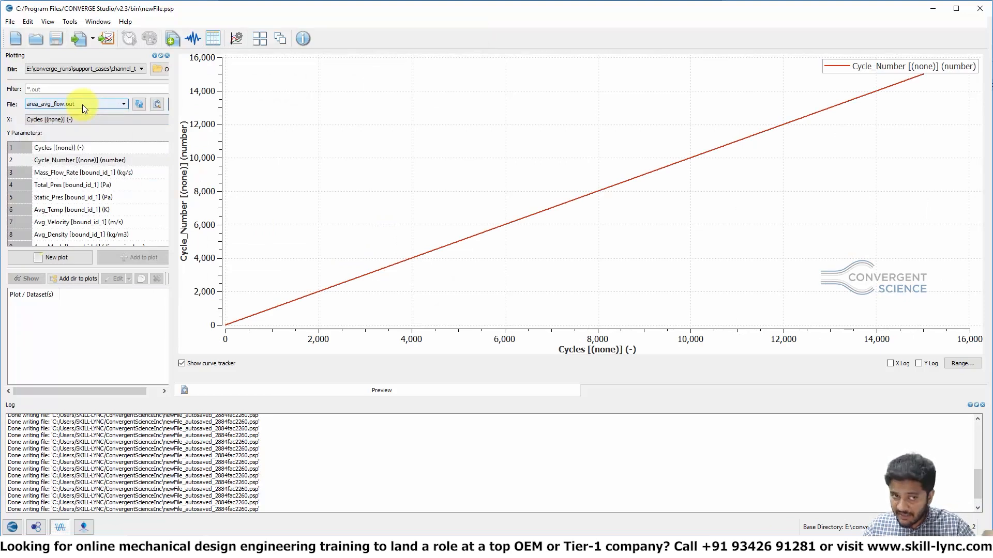
left_click(91, 173)
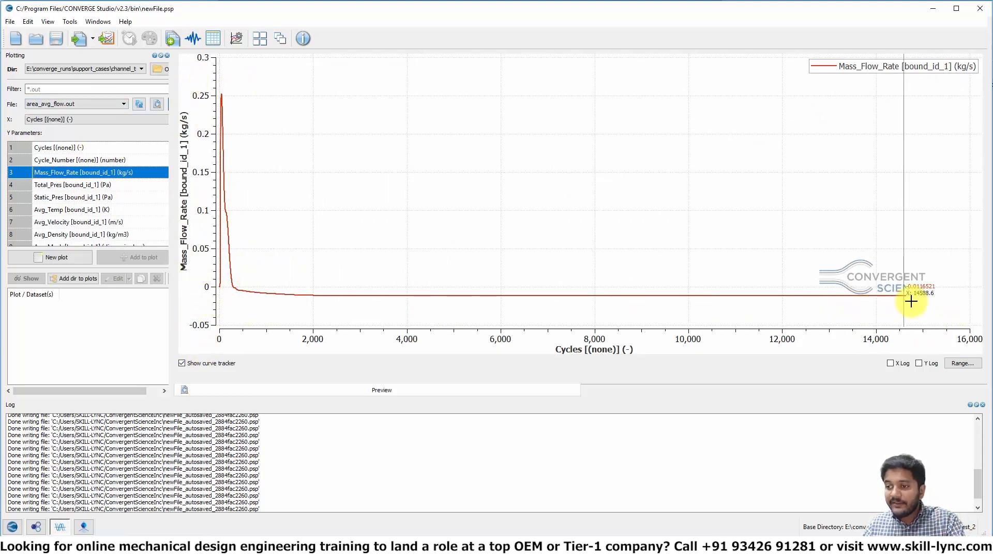
Step: Plot Mass_Flow_Rate [bound_id_2] instead and focus the file filter field
scroll(43, 225, "down", 1)
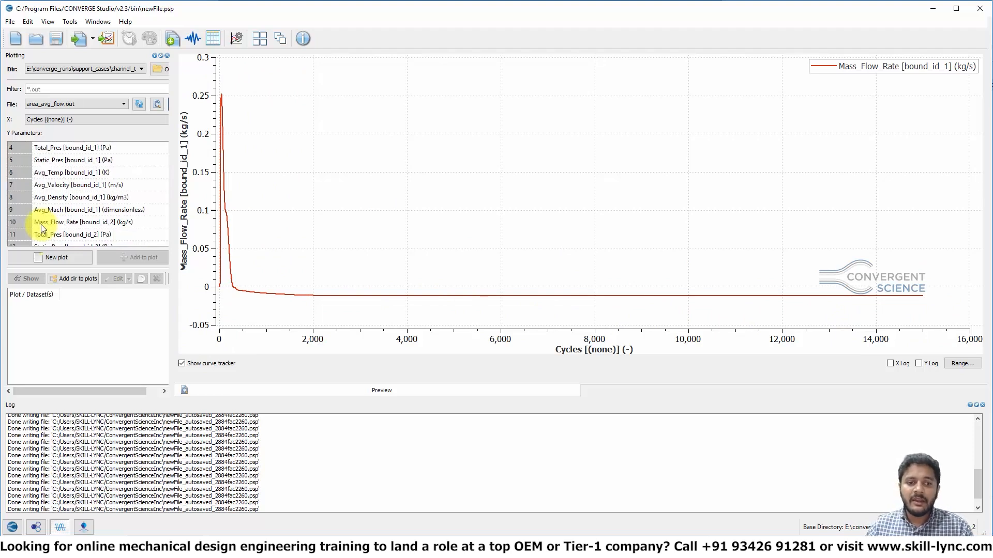
left_click(64, 224)
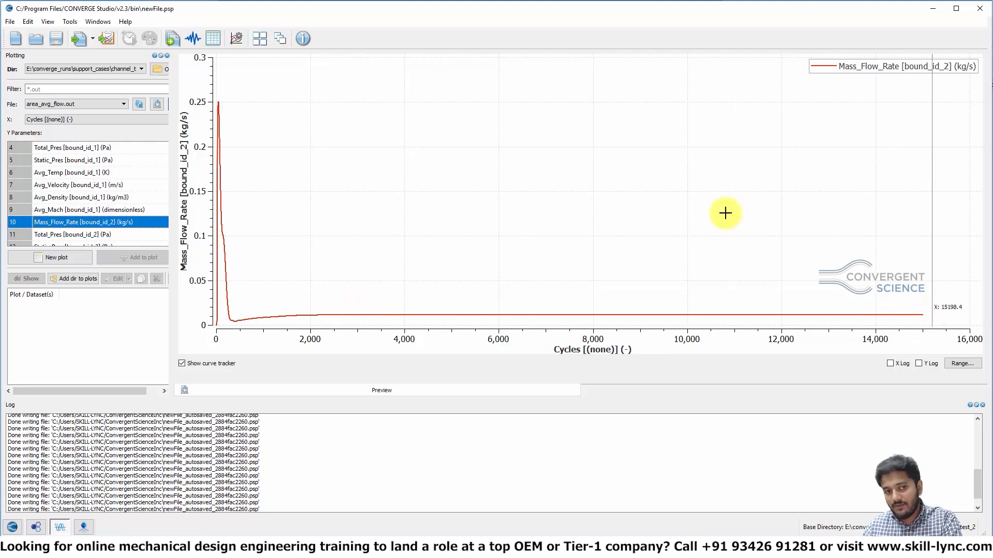
left_click(121, 85)
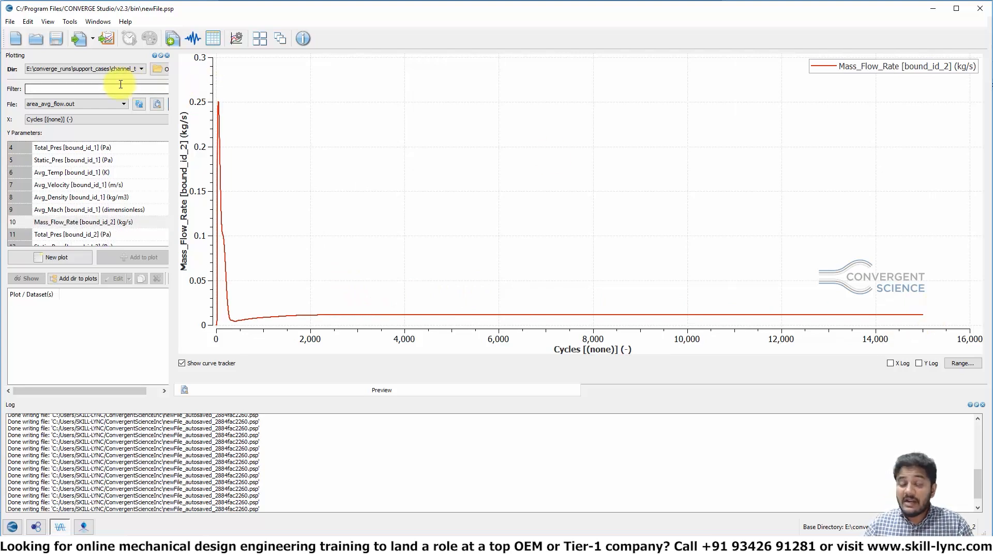
Step: Filter the output files for cell and plot the Rank0 through Rank3 cell counts from cell_count_ranks.out together
type("cell")
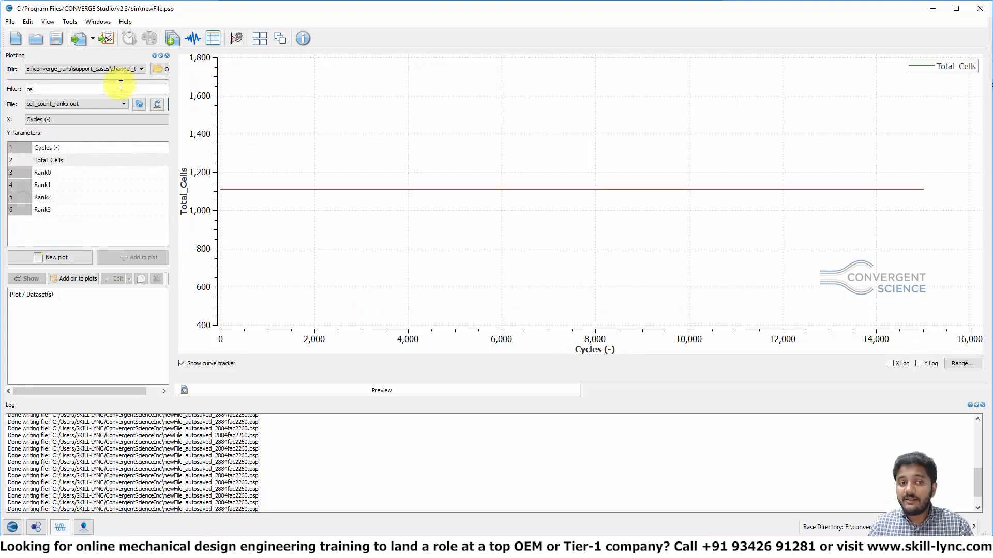
left_click(71, 174)
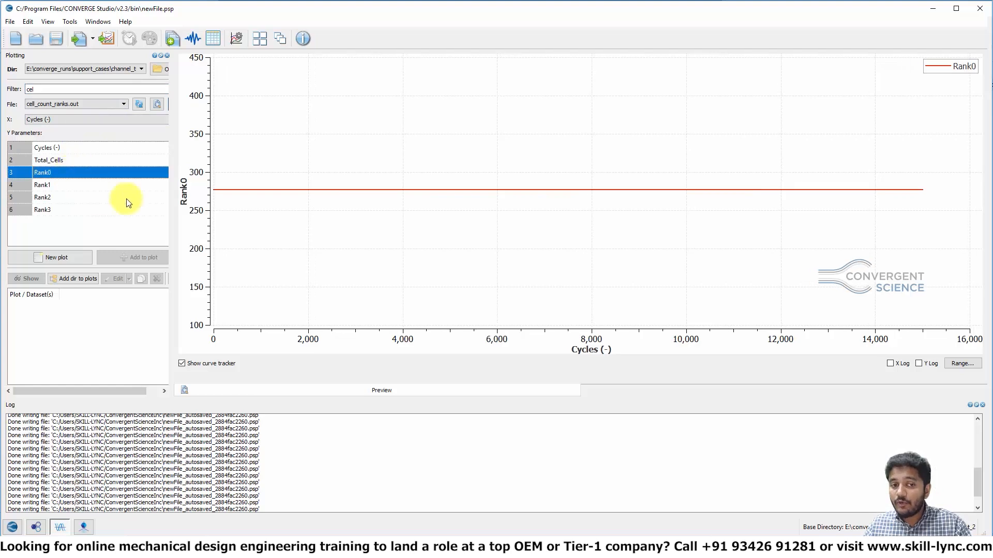
left_click(77, 159)
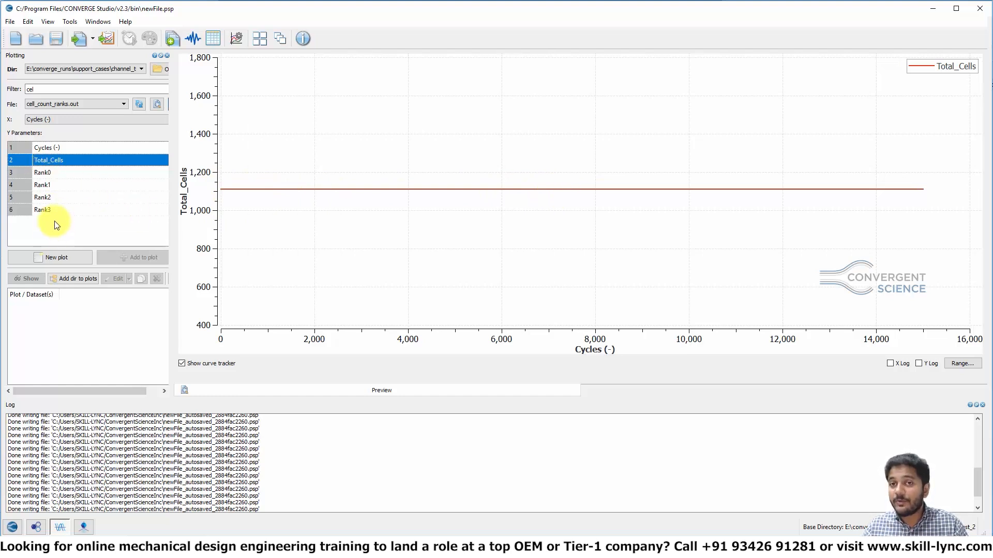
left_click(53, 175)
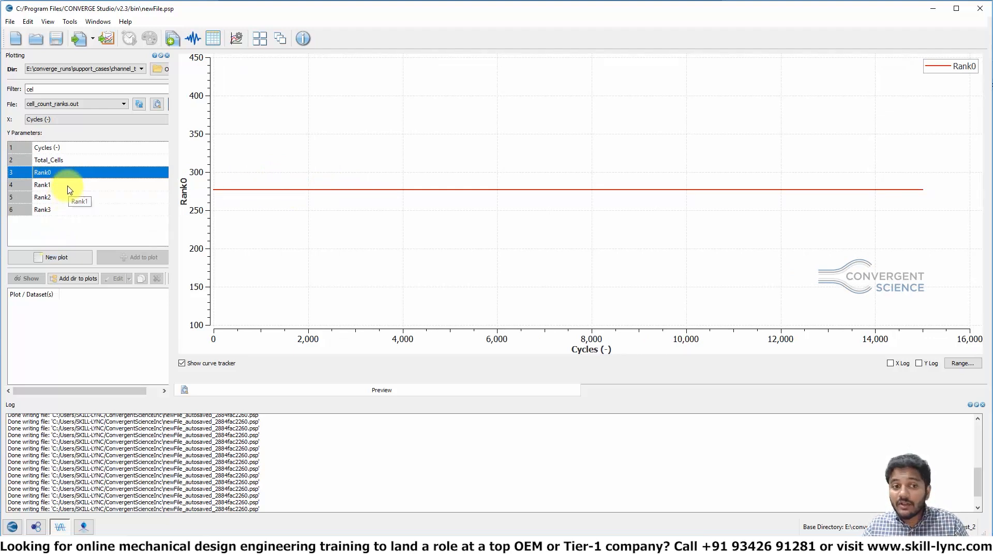
left_click_drag(73, 191, 77, 210, "shift")
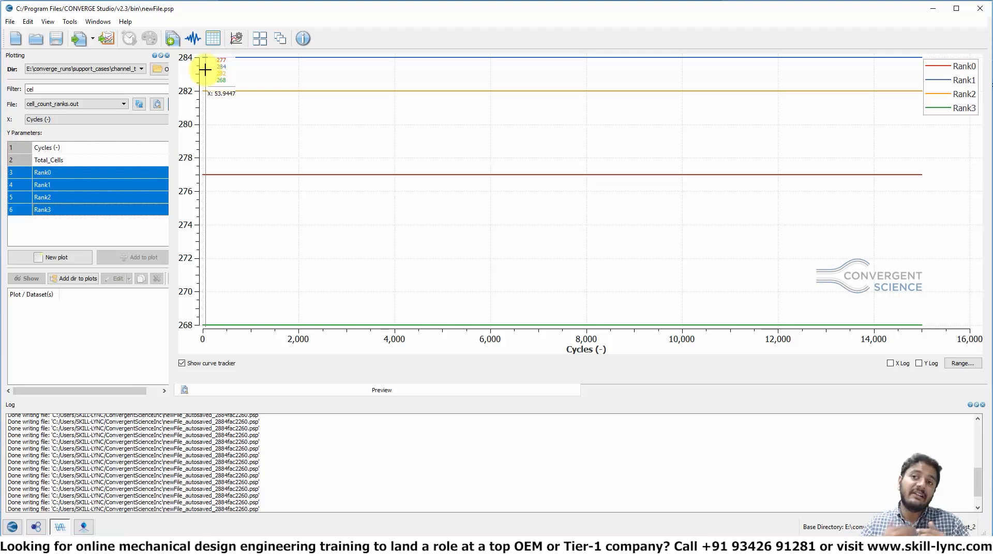
Step: Switch to the post-convert module and check the post_convert executable path in its settings
left_click(83, 527)
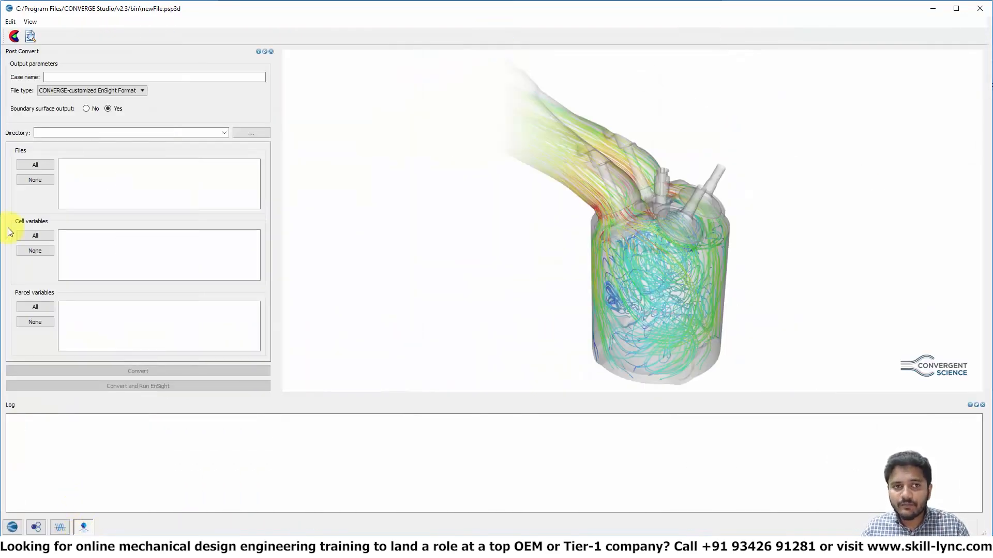
left_click(11, 22)
left_click(27, 34)
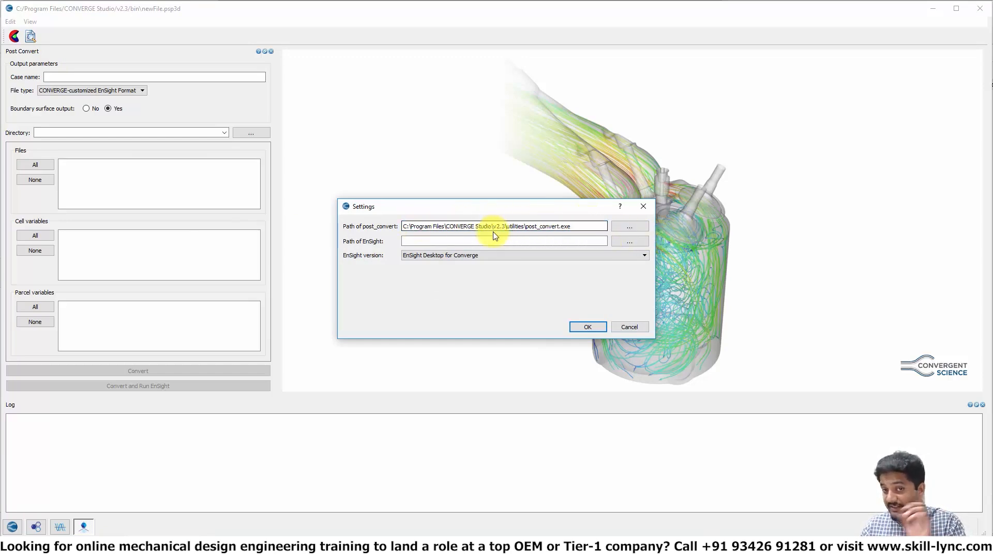
left_click(587, 327)
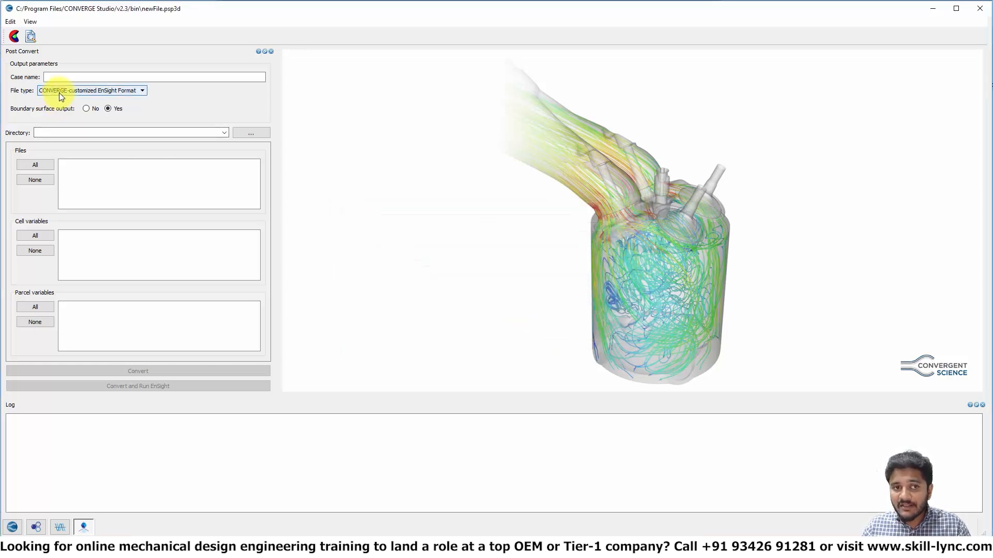
Step: Name the case test and set the directory to converge_runs/support_cases/channel_test_2/output
left_click(59, 76)
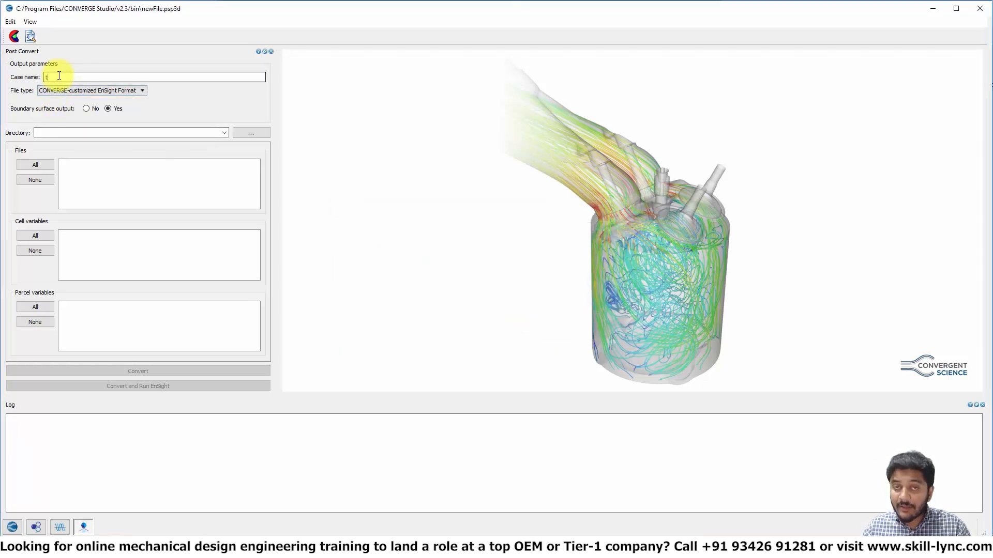
type("test")
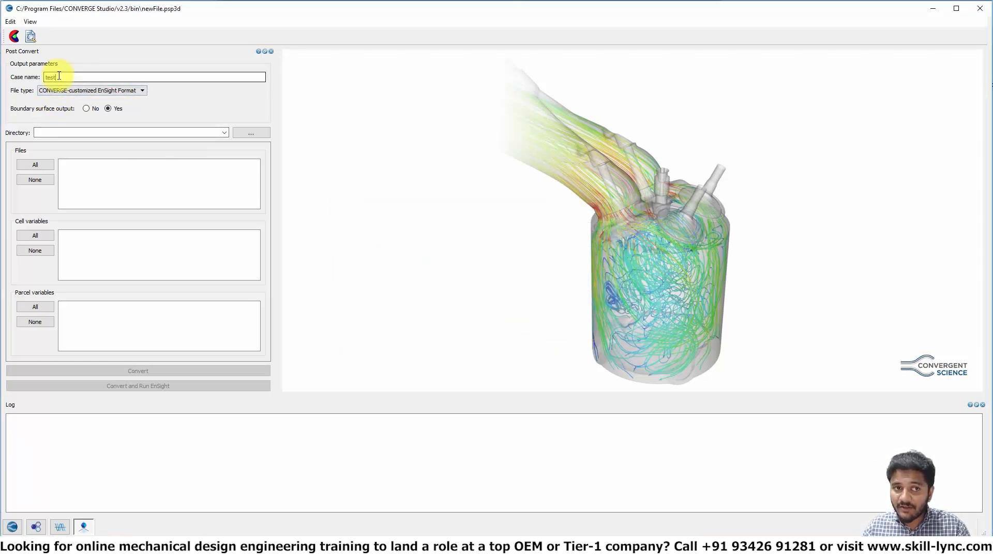
left_click(250, 133)
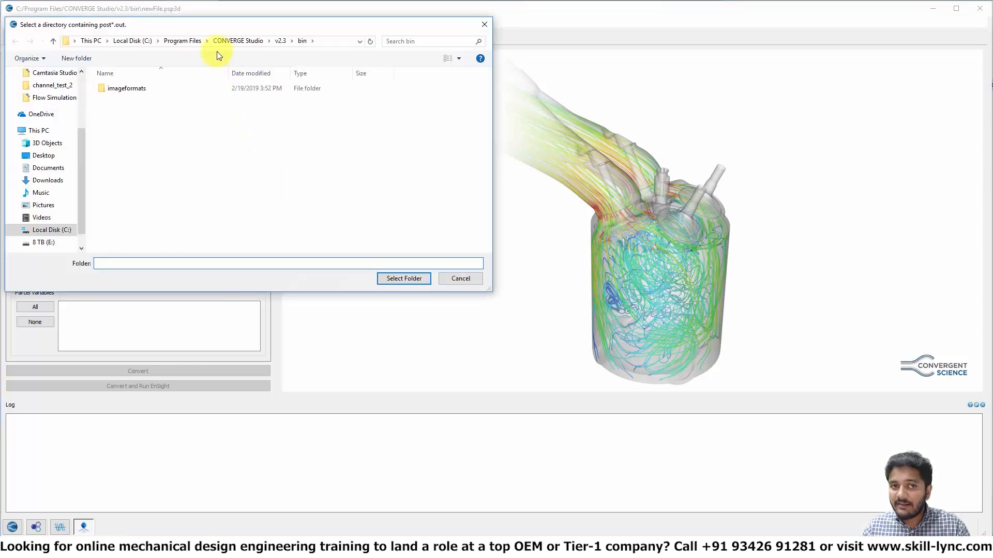
left_click(45, 242)
left_click(170, 164)
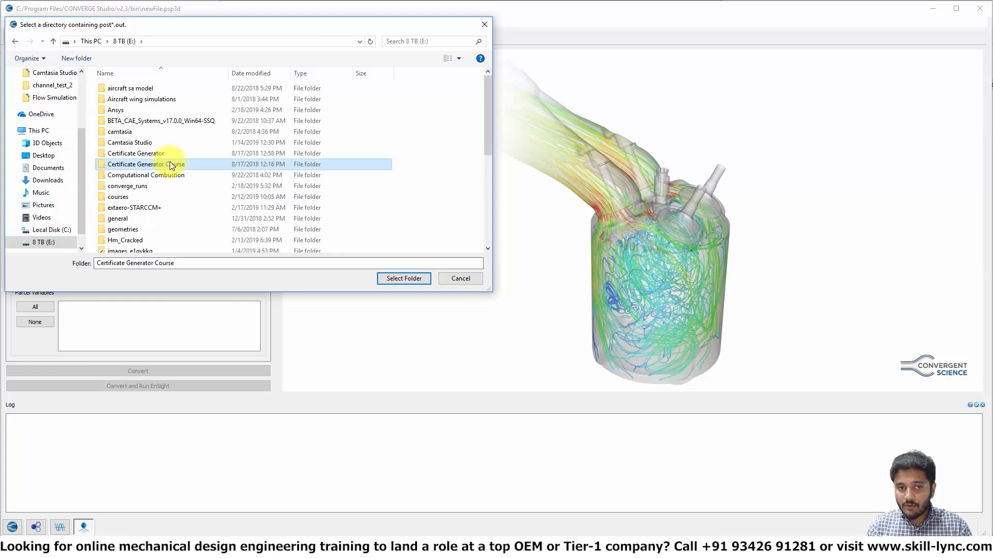
type("su")
type("converge_runs")
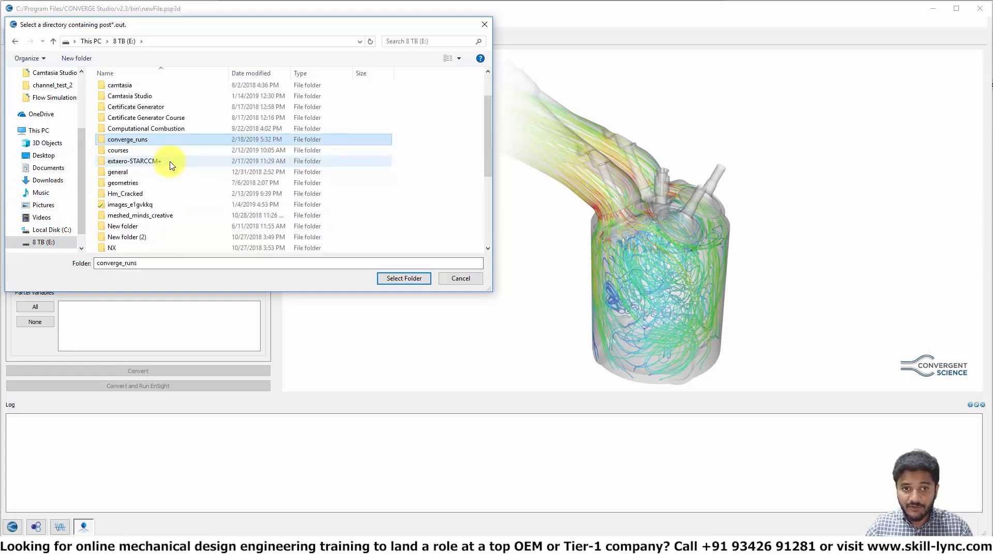
double_click(169, 140)
type("supercharger")
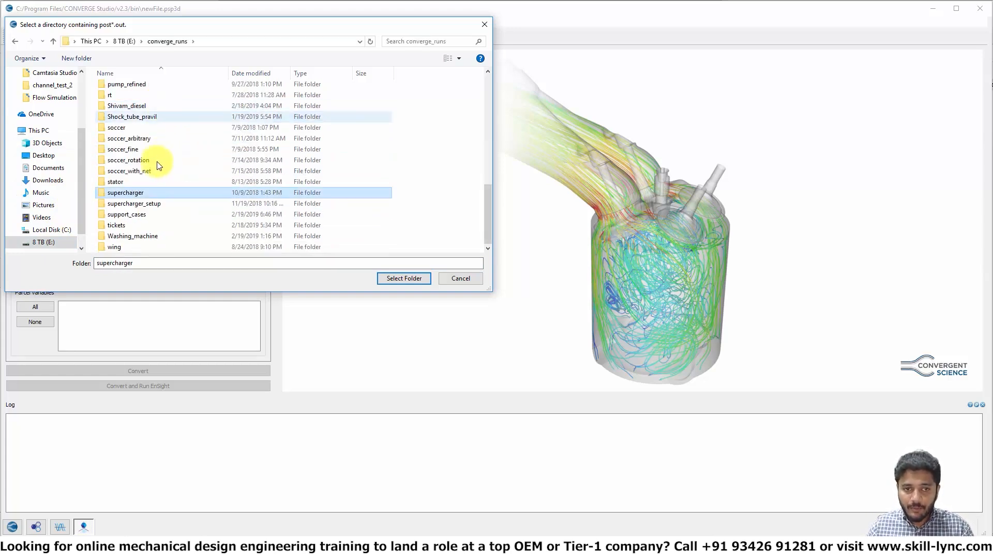
double_click(137, 215)
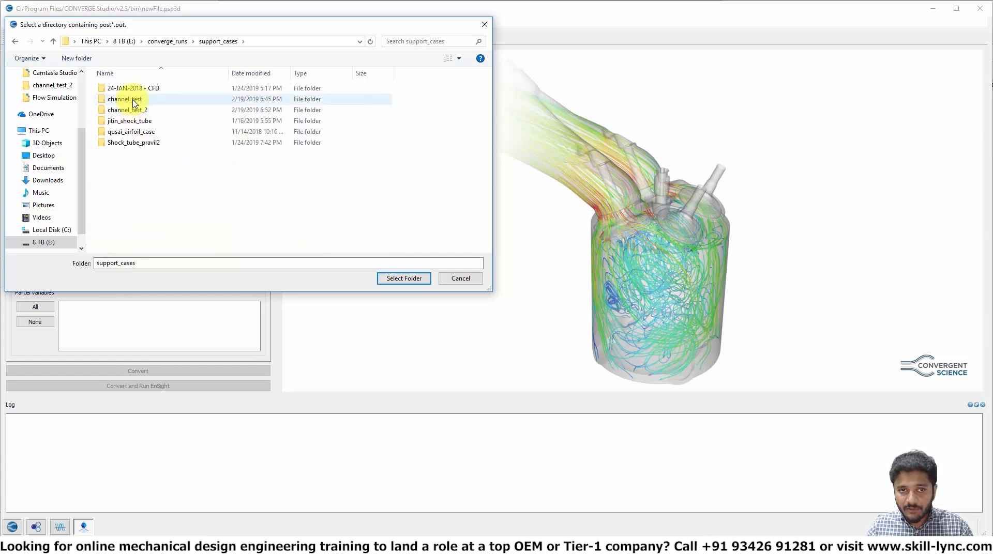
double_click(139, 109)
double_click(134, 99)
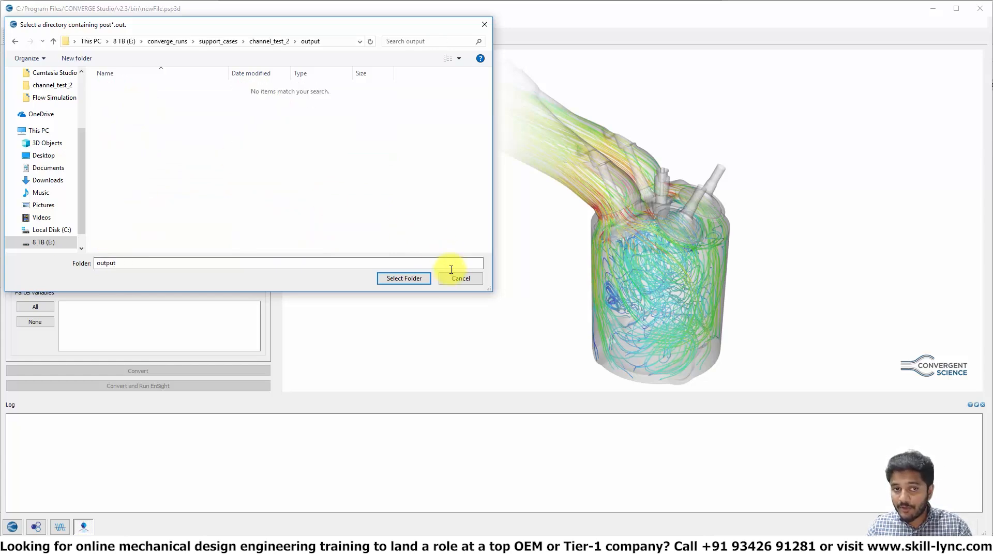
left_click(420, 280)
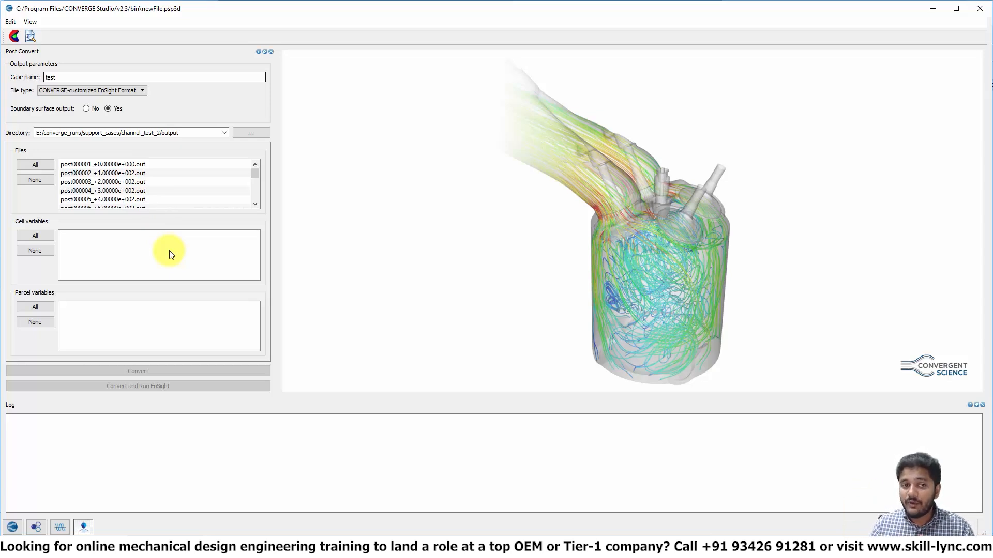
Step: Set the file type to Paraview VTK in-line binary Format and select all files and all cell variables
left_click(89, 91)
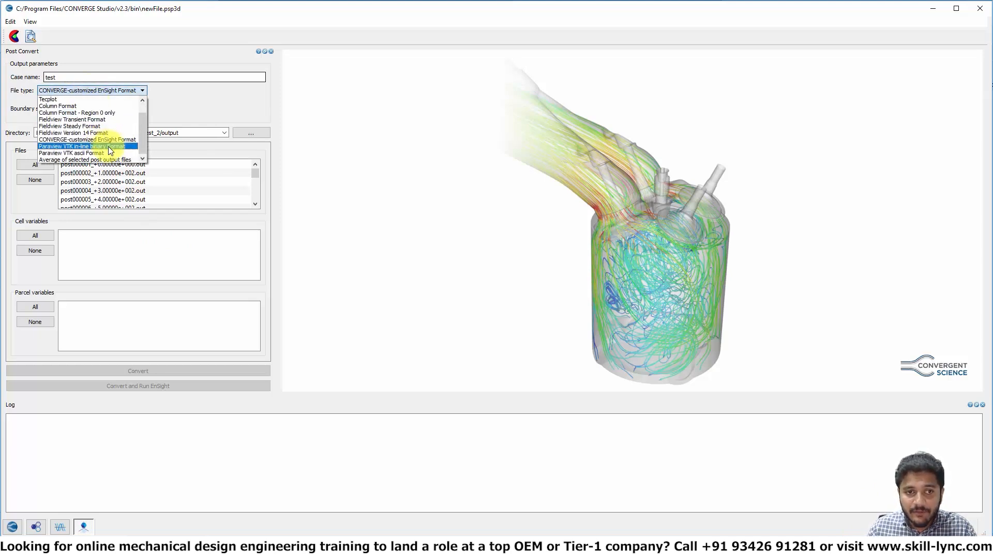
left_click(108, 148)
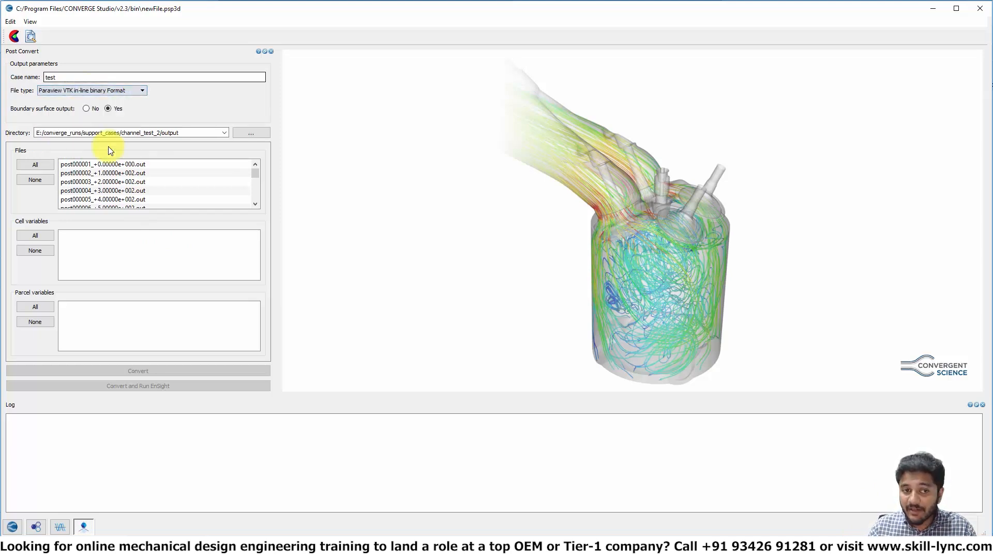
left_click(36, 166)
left_click(36, 234)
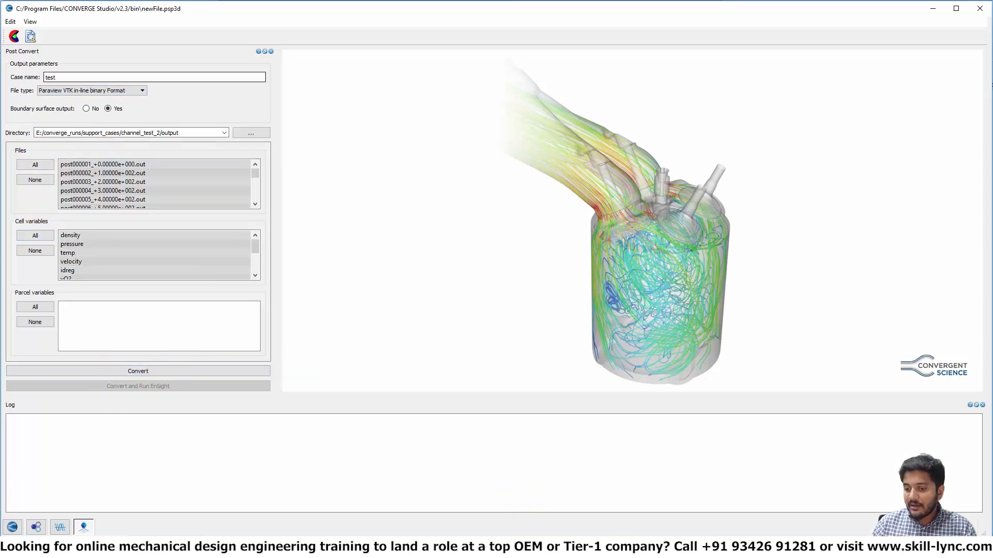
Step: Run post_convert.exe in the terminal of the output directory and list the resulting files with ls
left_click(647, 525)
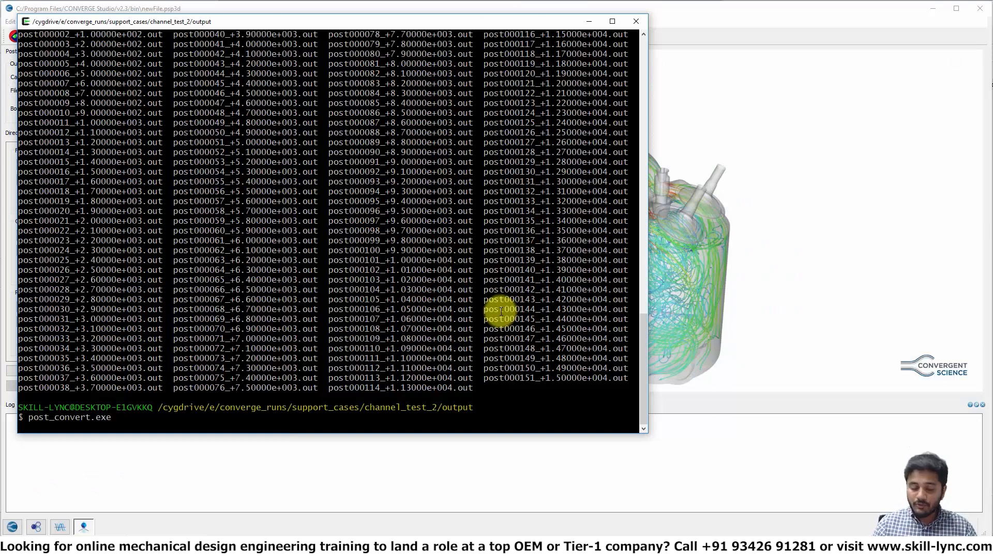
key("Return")
type("ls")
key("Return")
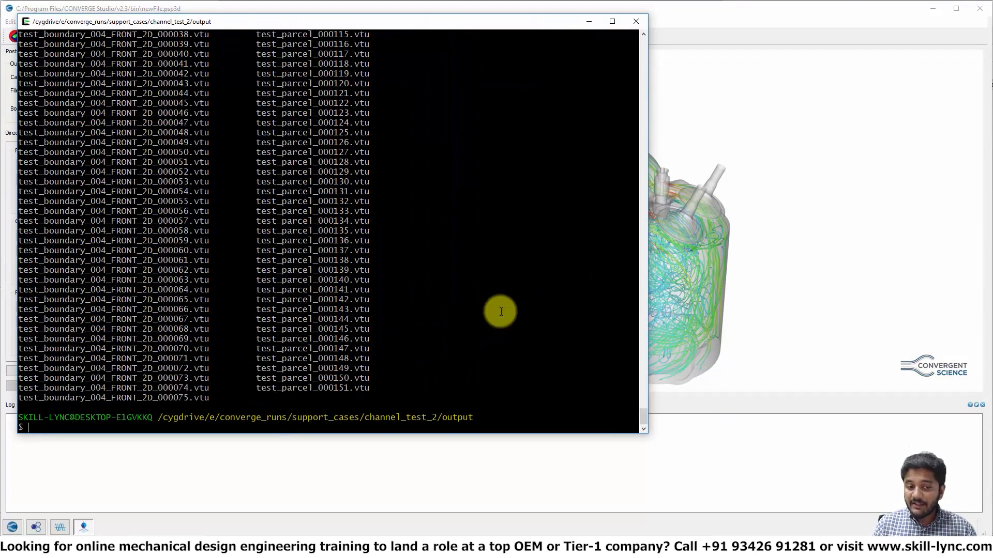
Step: Examine the converted .vtu files and prepare the command rm test* to remove the test files
left_click_drag(244, 251, 333, 350)
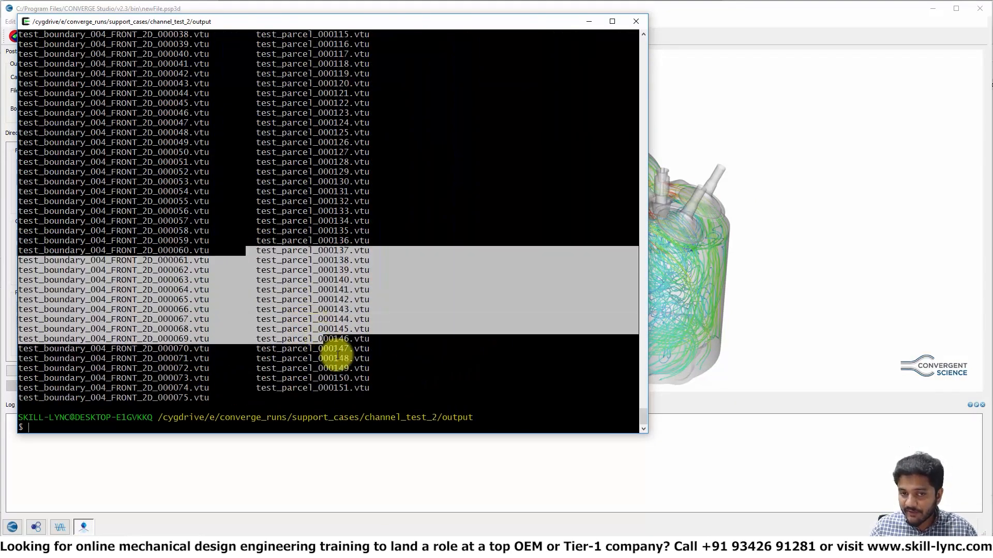
left_click(337, 356)
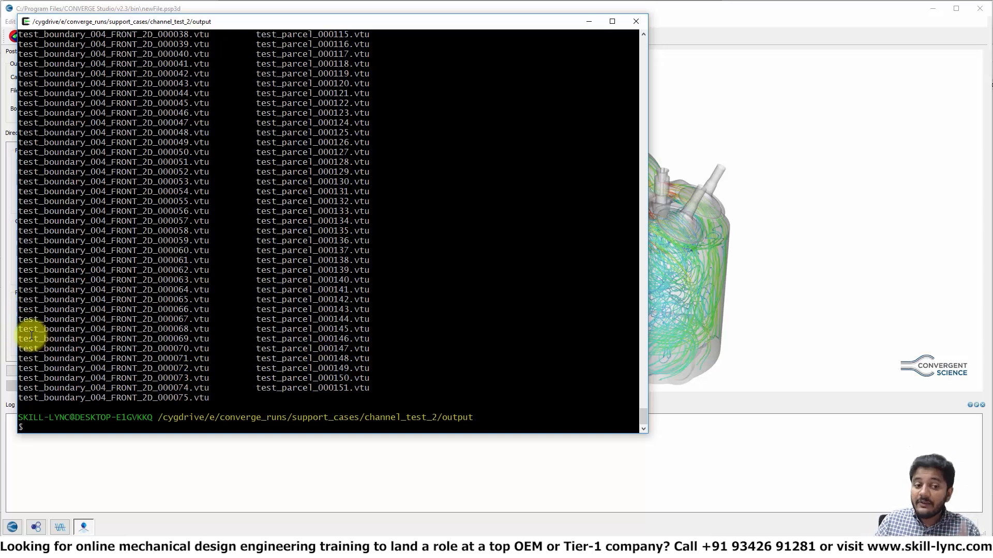
left_click_drag(37, 330, 19, 330)
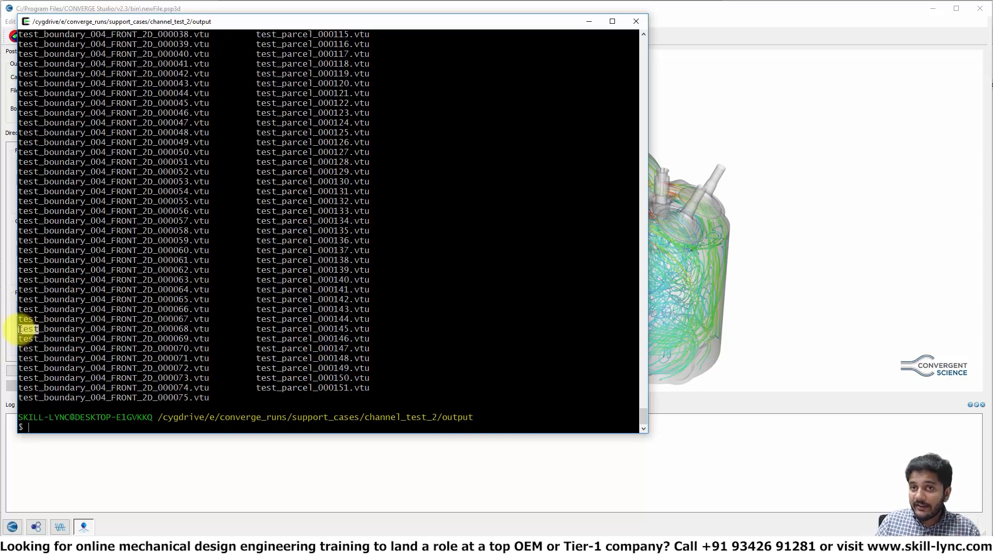
left_click(237, 299)
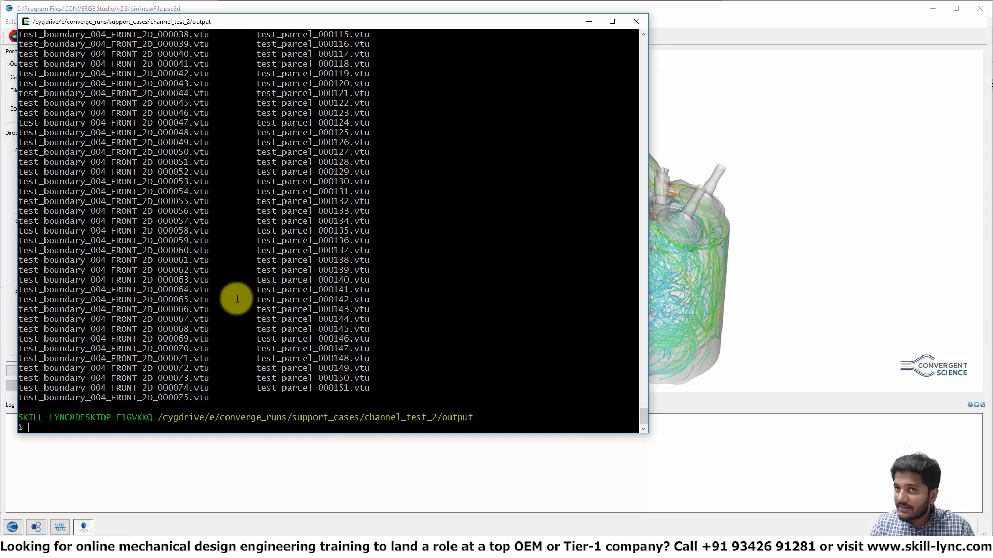
type("rm ")
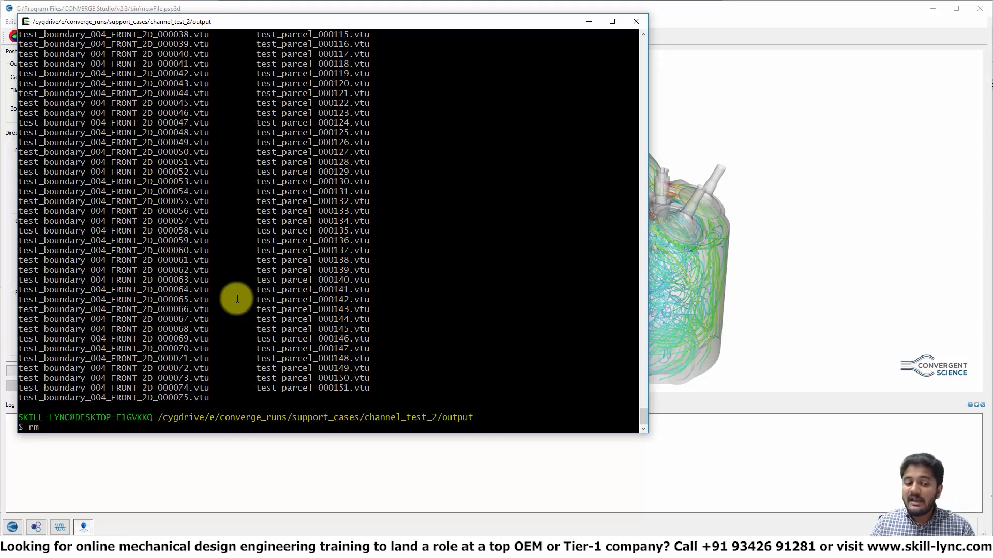
type("test")
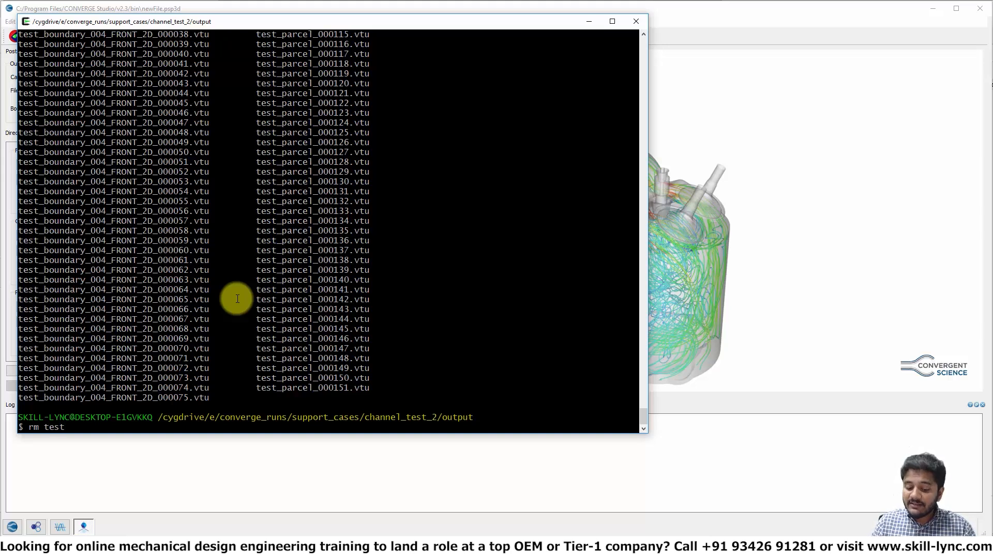
type("*")
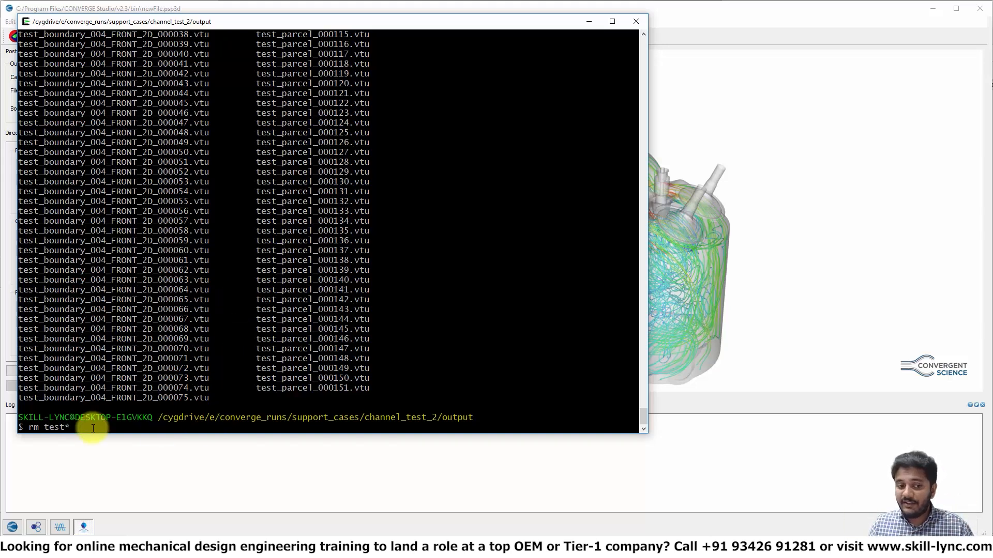
mouse_move(72, 427)
left_mouse_down()
mouse_move(40, 428)
mouse_move(77, 427)
mouse_move(66, 427)
left_mouse_up()
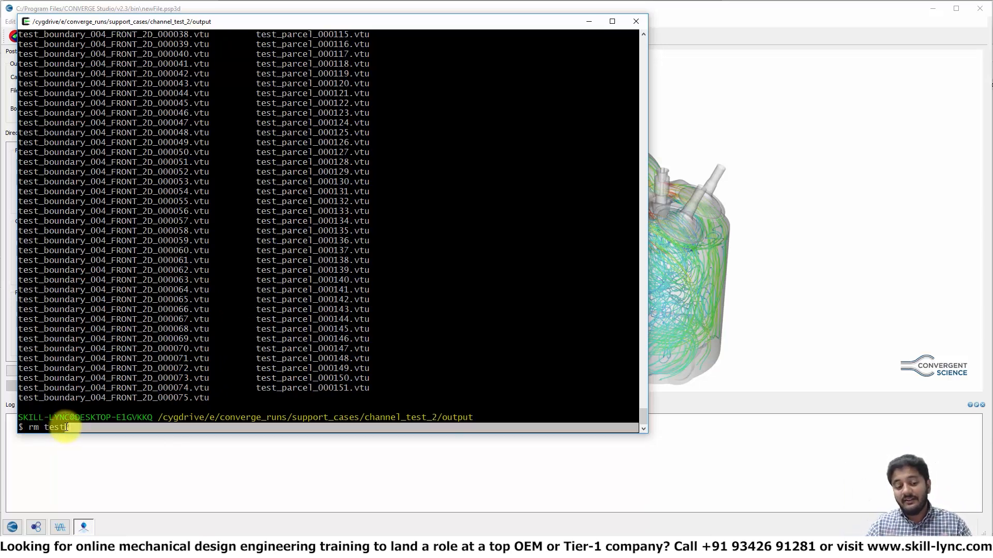
left_click(162, 391)
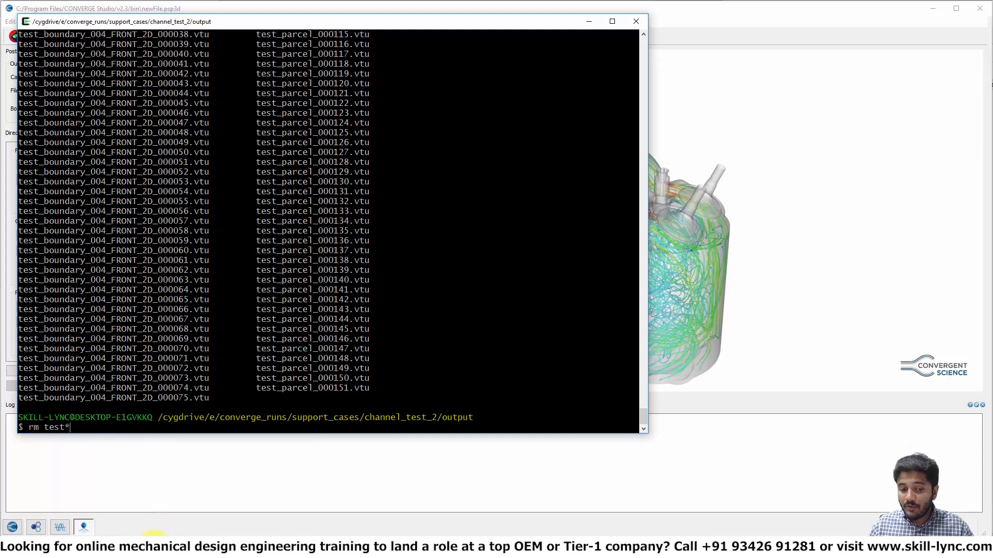
Step: Open the output folder in File Explorer beside the terminal, sort by name and browse the converted .vtu files
mouse_move(148, 534)
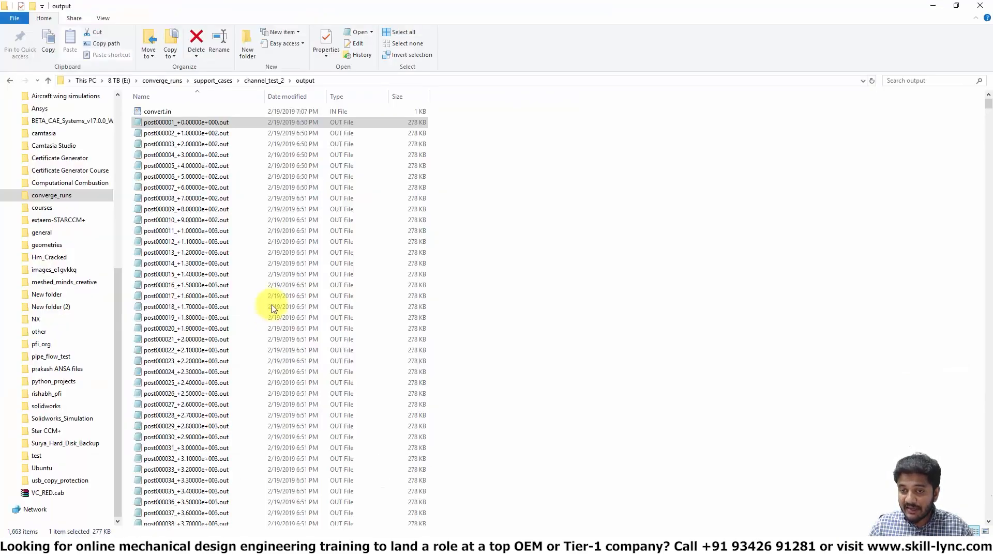
left_click(149, 510)
key("super+Right")
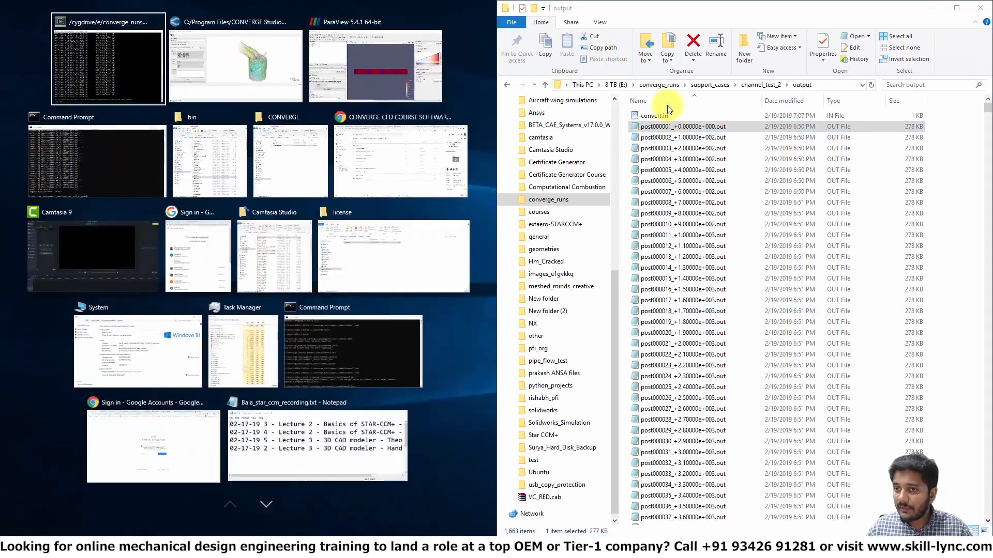
left_click(668, 100)
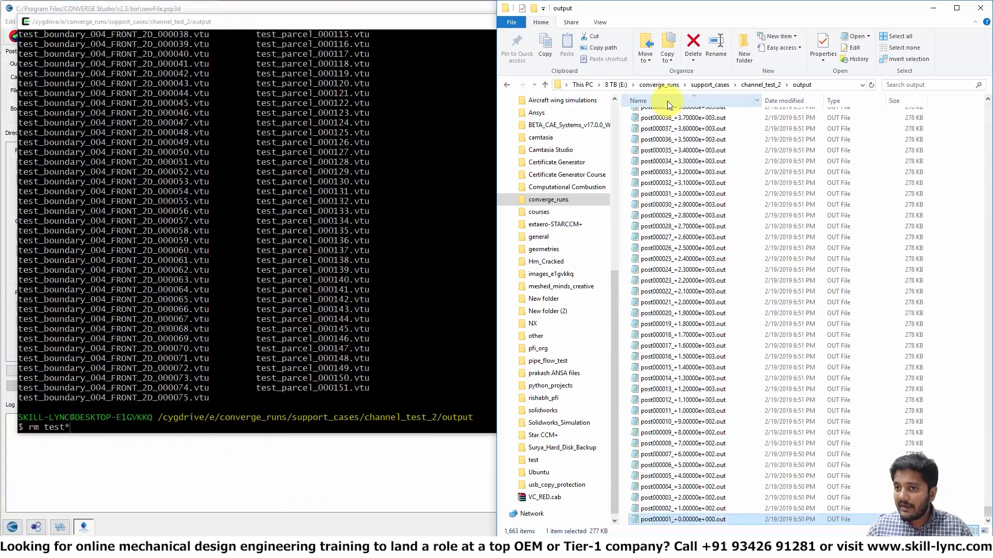
scroll(691, 268, "up", 10)
left_click_drag(988, 496, 960, 238)
left_click(297, 300)
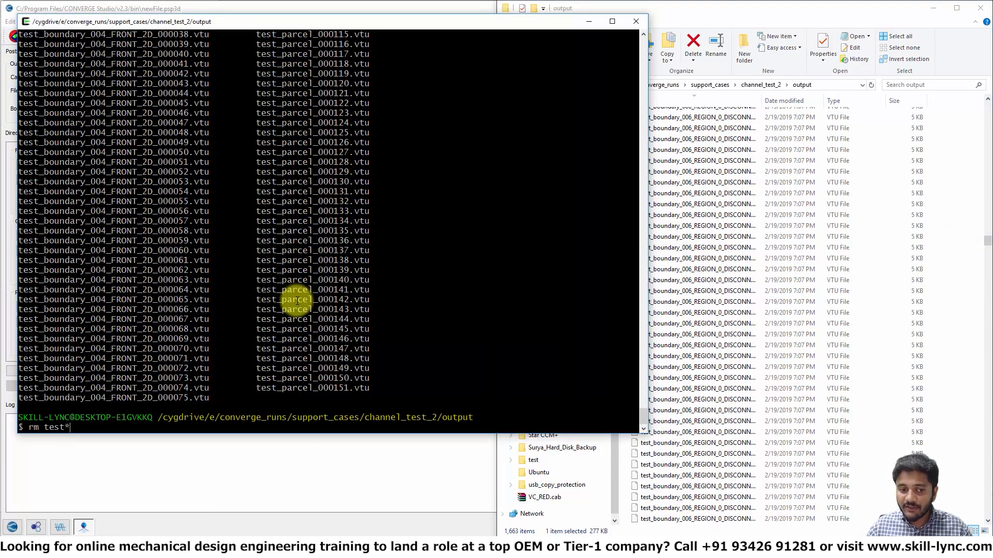
Step: Delete the converted test files from the output directory with the command rm test*
type("rm test*")
key("Return")
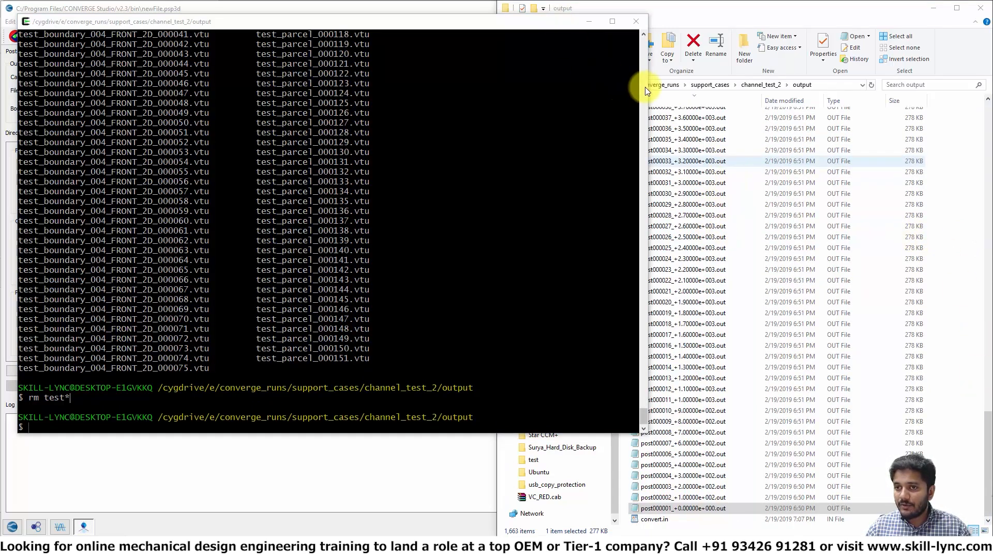
Step: Rearrange the terminal and File Explorer windows and browse the remaining post files in the output folder
left_click_drag(517, 32, 398, 46)
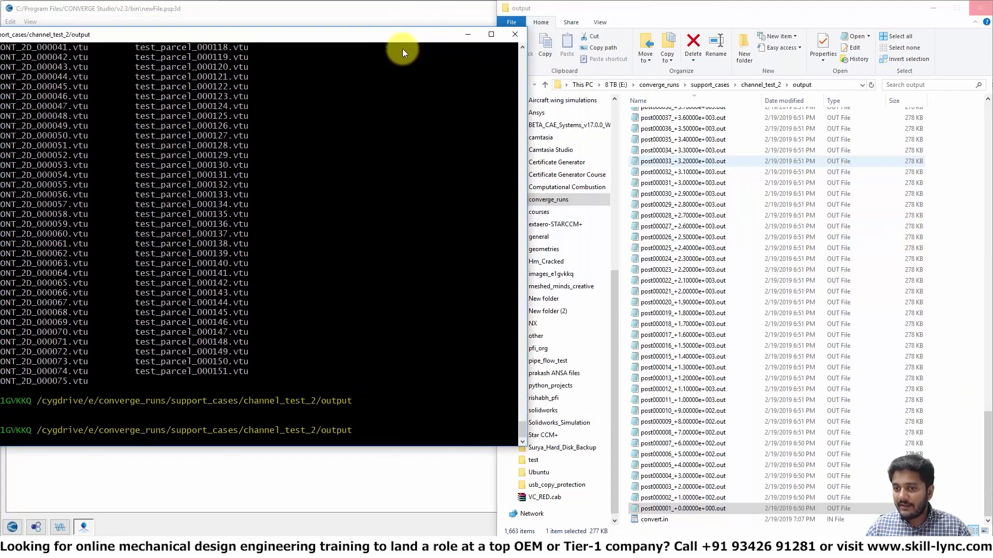
left_click(988, 428)
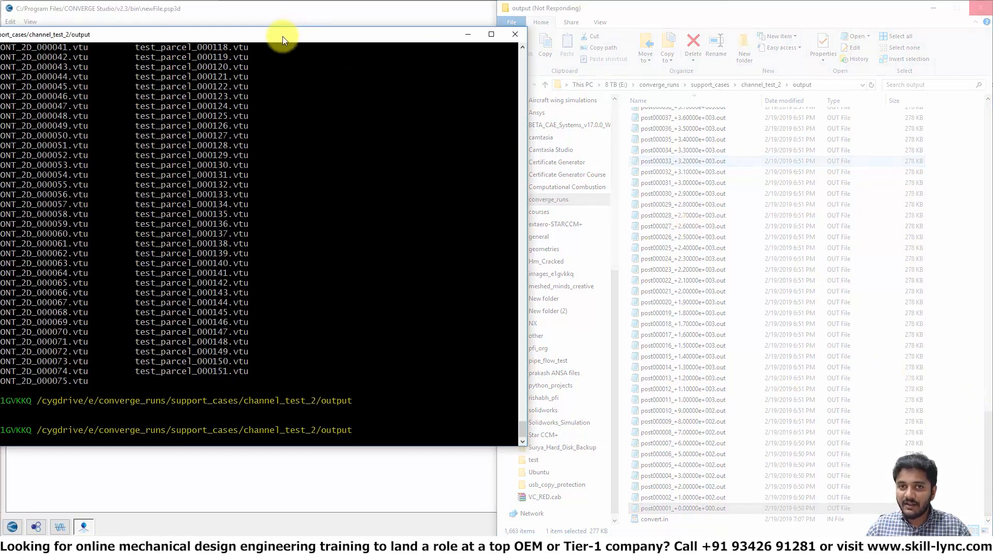
left_click_drag(281, 35, 470, 37)
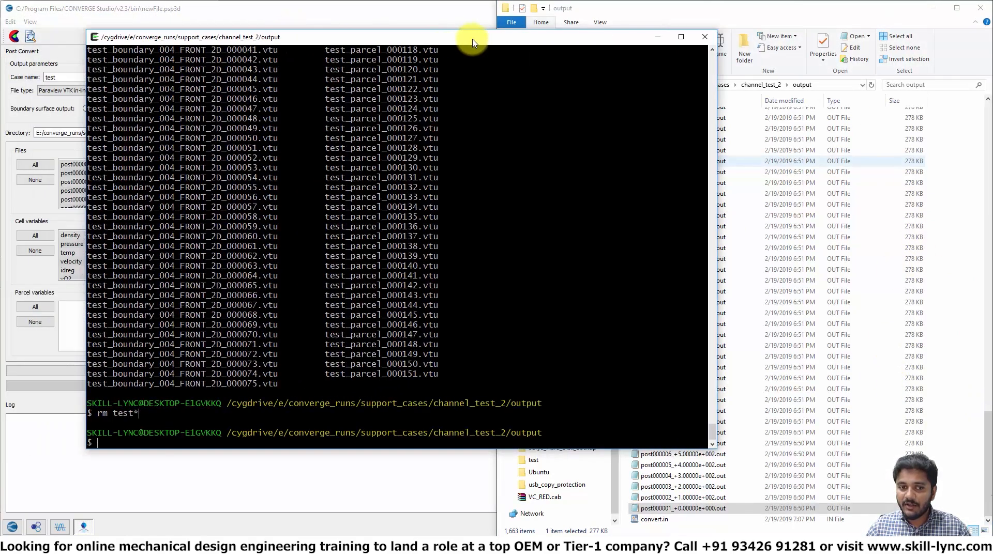
left_click(828, 308)
scroll(967, 321, "up", 20)
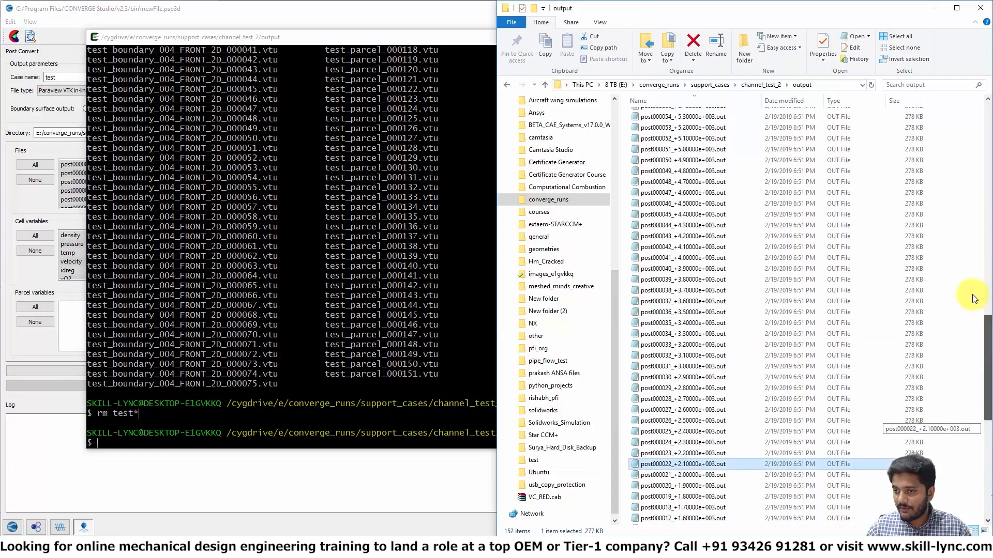
scroll(965, 310, "down", 20)
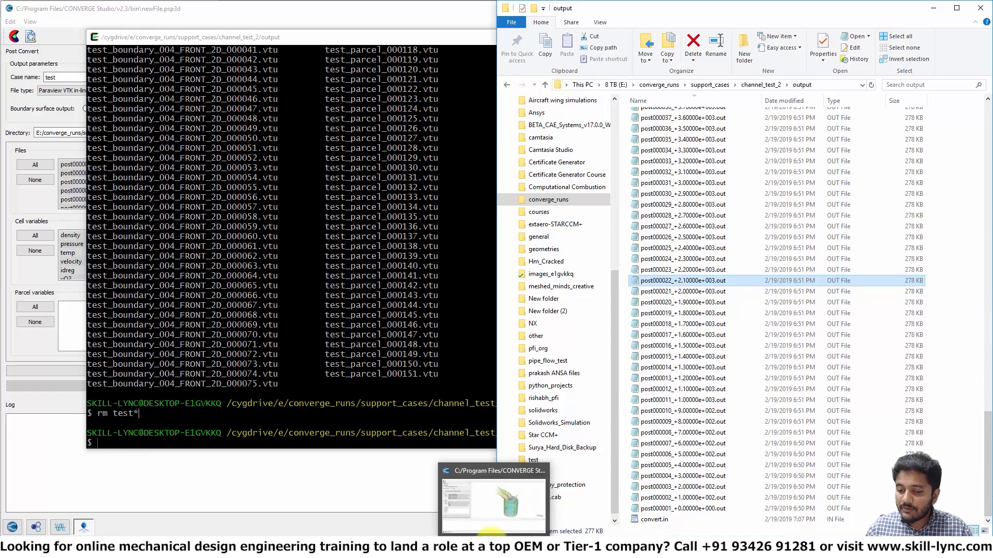
Step: Return to CONVERGE Studio's Post Convert panel and start converting the selected post files
left_click(492, 523)
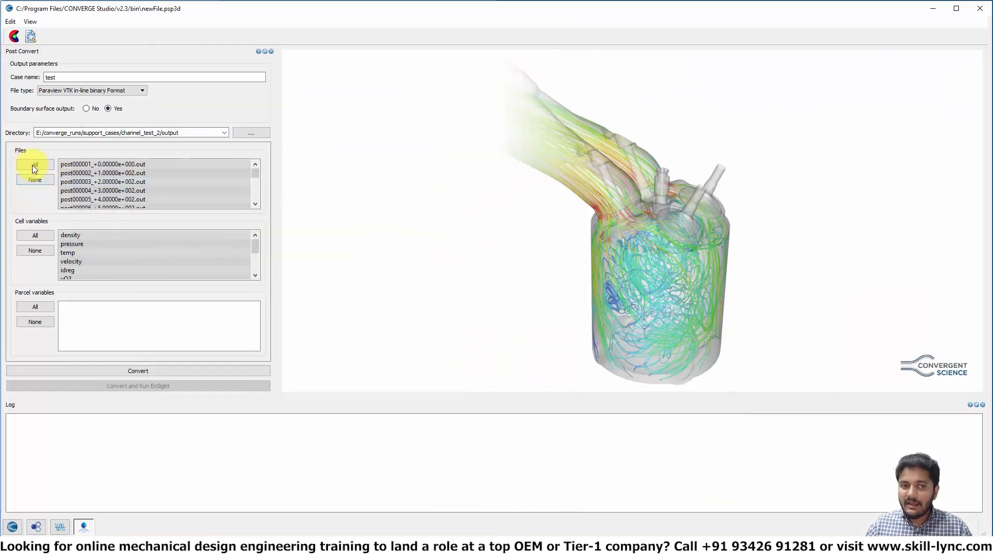
left_click(77, 371)
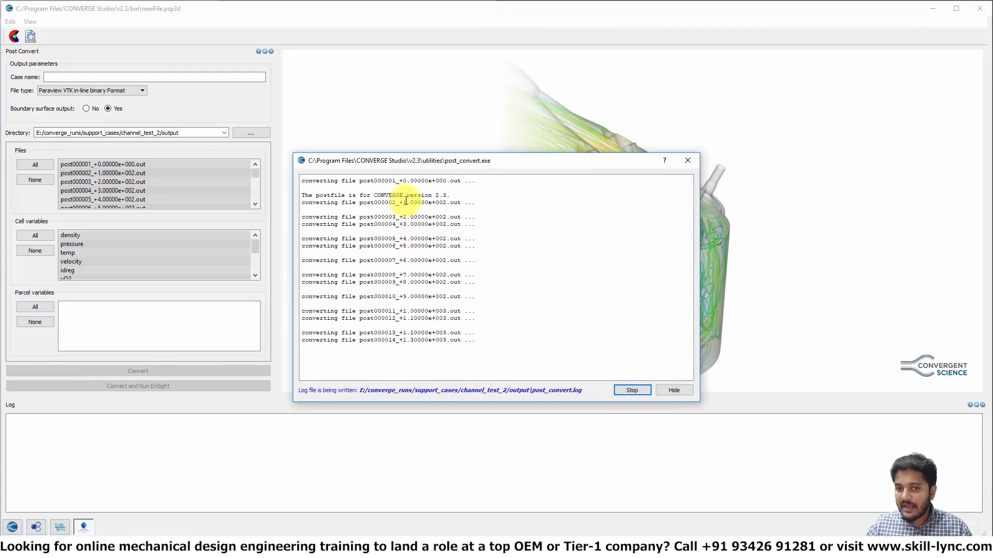